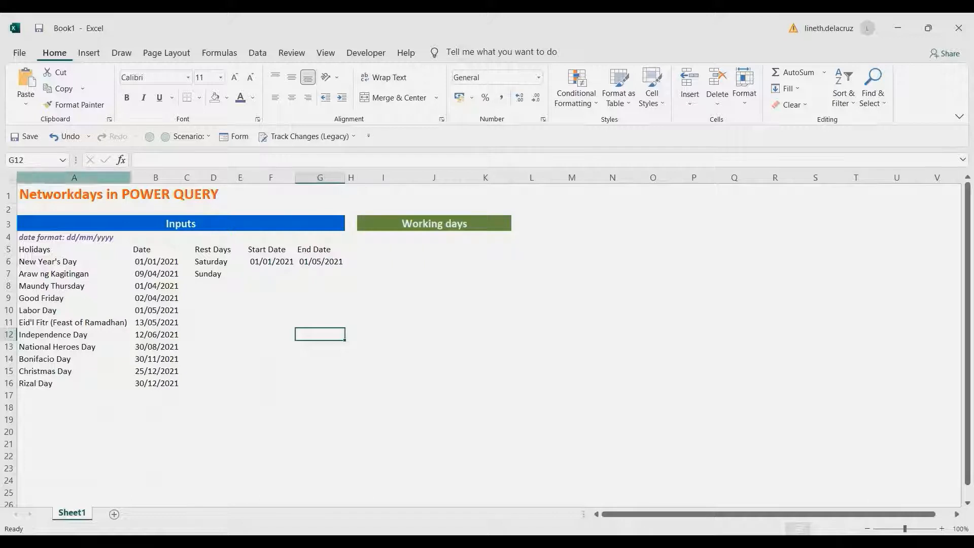
Step: Review the holidays, rest days and start/end date inputs, plus the Working days output area
{"action": "left_click_drag", "start_coordinate": [74, 177], "coordinate": [320, 177]}
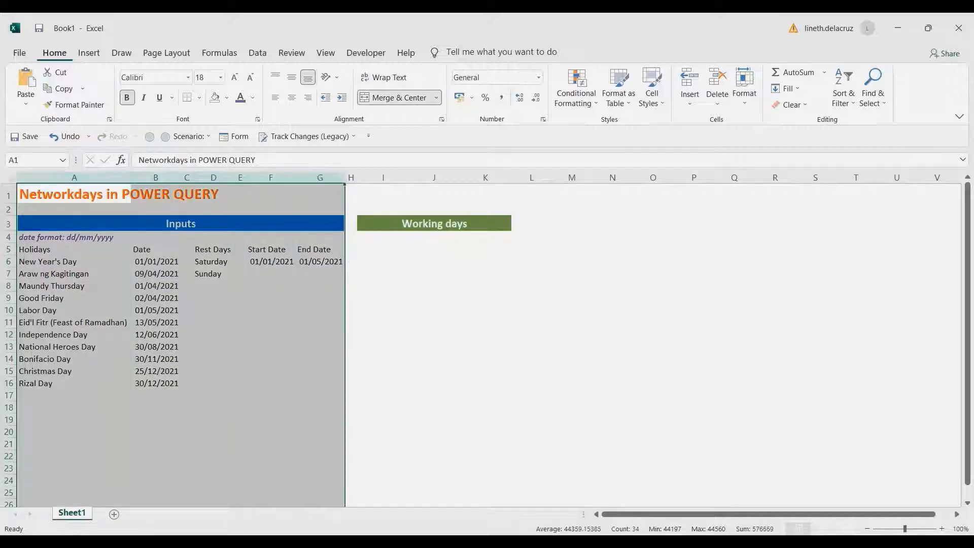
{"action": "left_click_drag", "start_coordinate": [74, 250], "coordinate": [156, 384]}
{"action": "left_click_drag", "start_coordinate": [213, 250], "coordinate": [213, 274]}
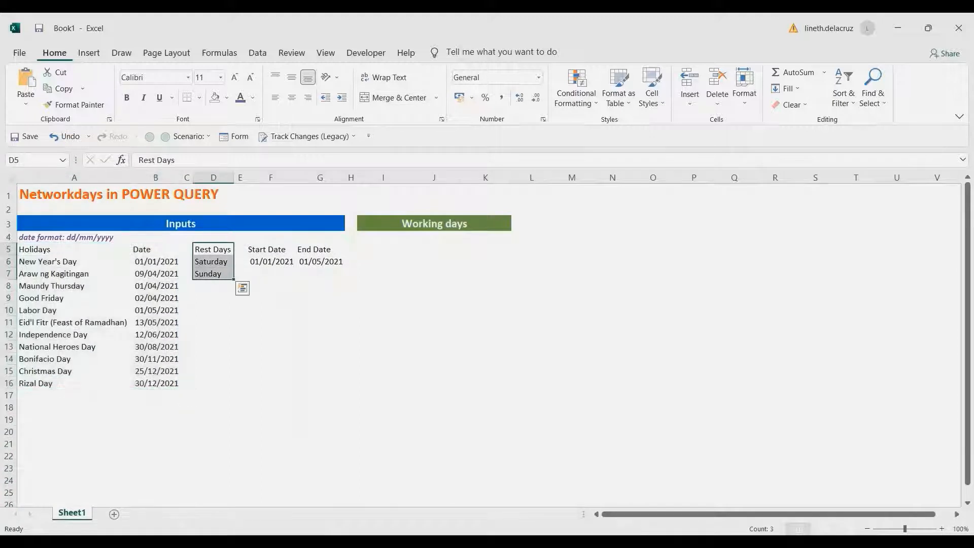
{"action": "left_click_drag", "start_coordinate": [271, 250], "coordinate": [320, 262]}
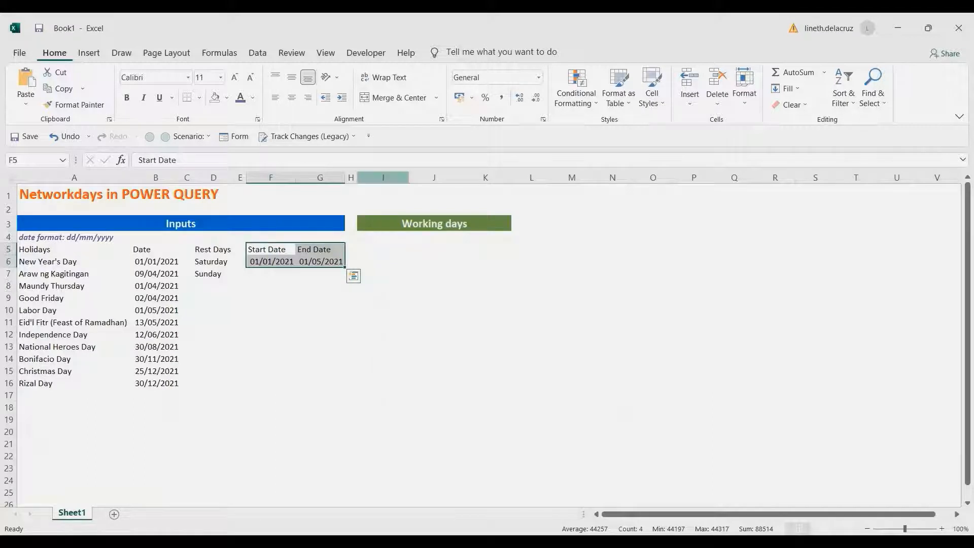
{"action": "left_click_drag", "start_coordinate": [383, 177], "coordinate": [486, 177]}
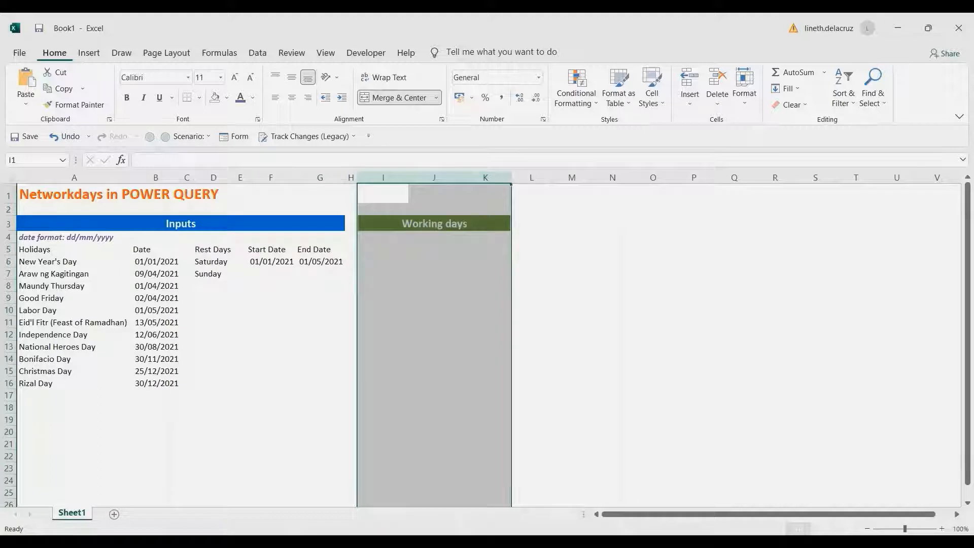
{"action": "left_click", "coordinate": [271, 262]}
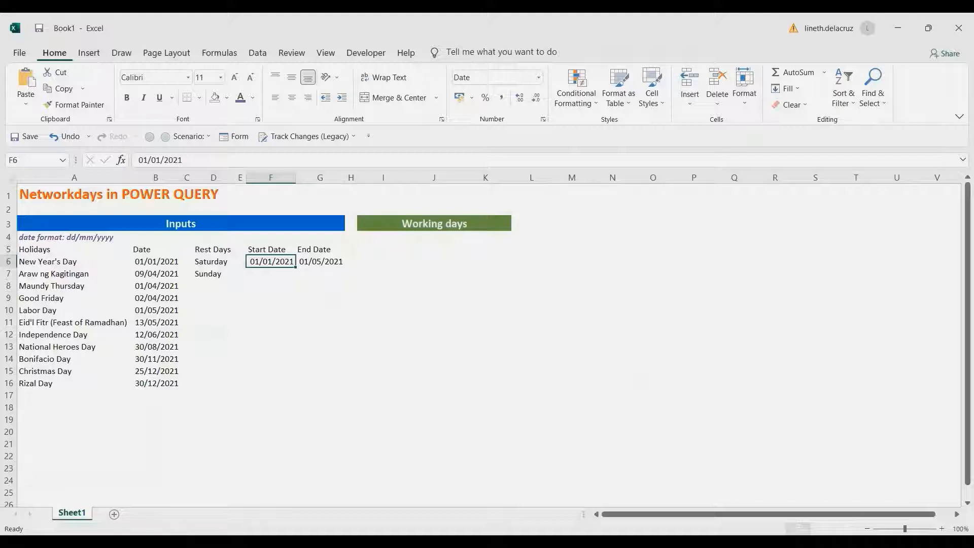
Step: Load the holidays range A5:B16 into Power Query as a table with headers
{"action": "left_click_drag", "start_coordinate": [74, 250], "coordinate": [156, 384]}
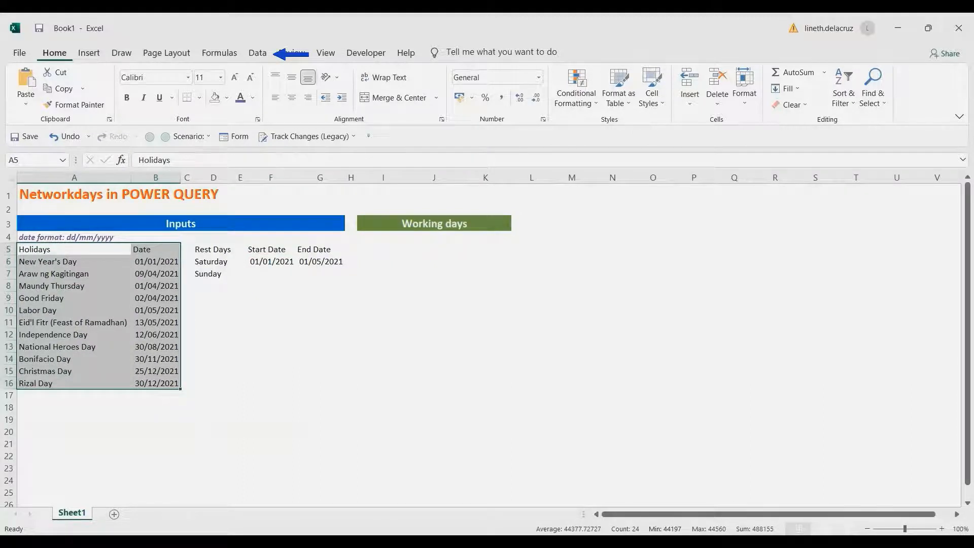
{"action": "left_click", "coordinate": [257, 53]}
{"action": "left_click", "coordinate": [85, 105]}
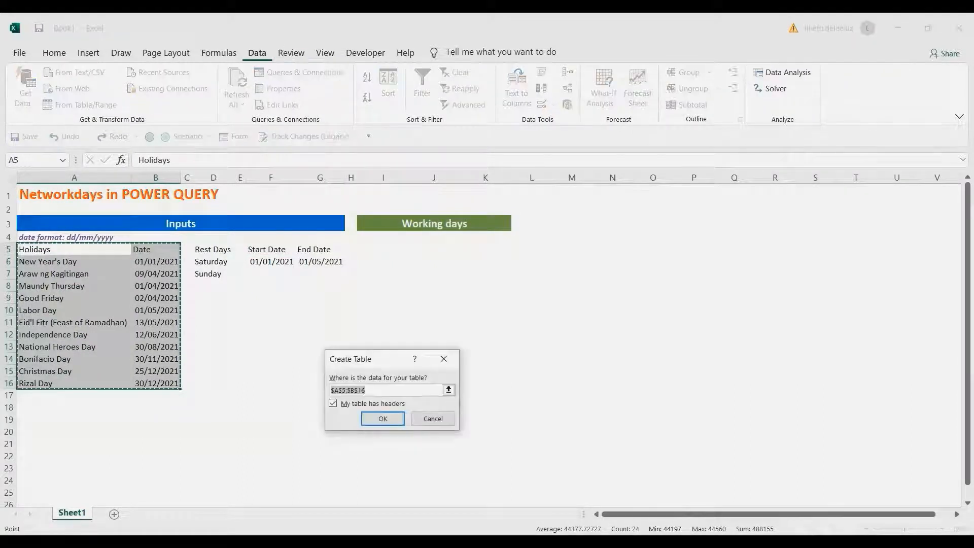
{"action": "left_click", "coordinate": [382, 419]}
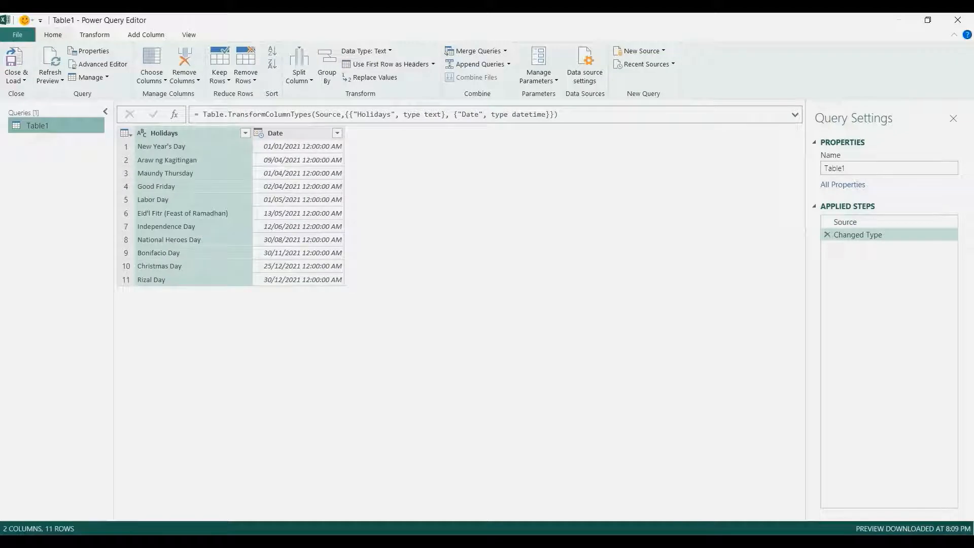
Step: Change the Date column's type from datetime to date in the Changed Type step's formula
{"action": "left_click", "coordinate": [291, 132]}
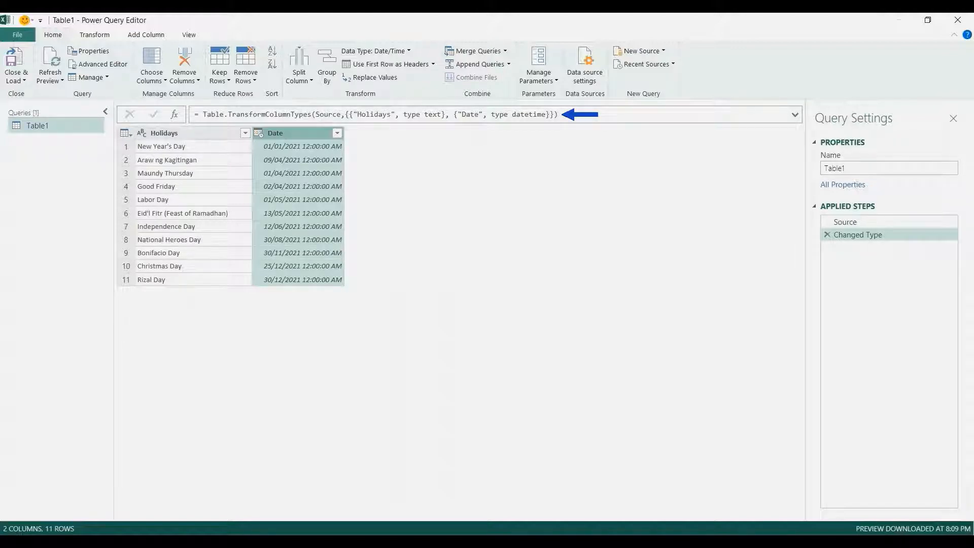
{"action": "left_click", "coordinate": [547, 115]}
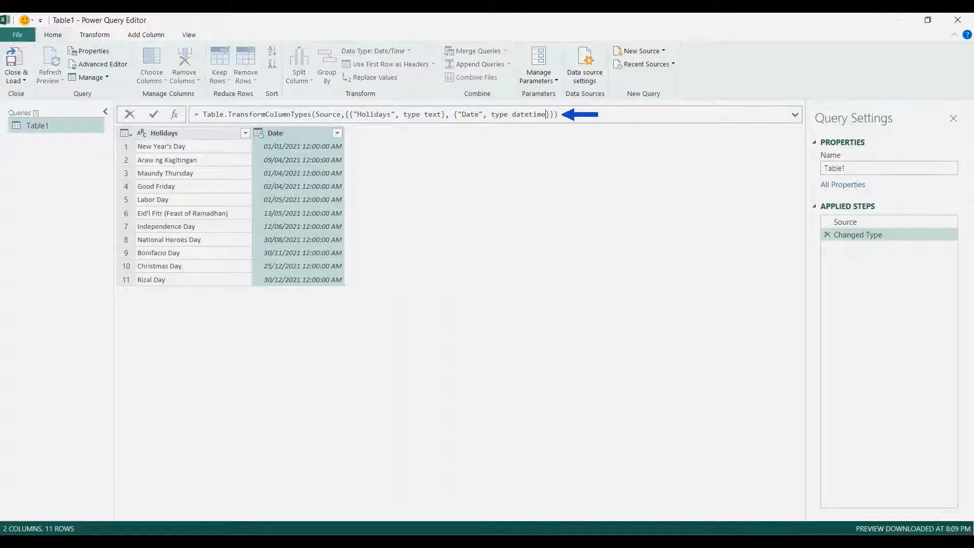
{"action": "key", "text": "BackSpace"}
{"action": "key", "text": "BackSpace"}
{"action": "key", "text": "BackSpace"}
{"action": "key", "text": "BackSpace"}
{"action": "key", "text": "Return"}
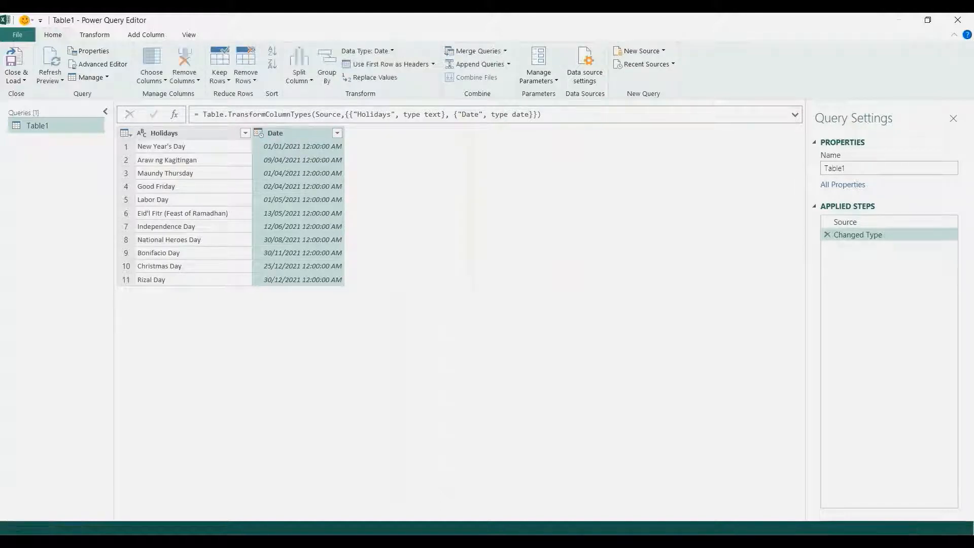
Step: Rename the holidays table query as Holidays
{"action": "double_click", "coordinate": [835, 168]}
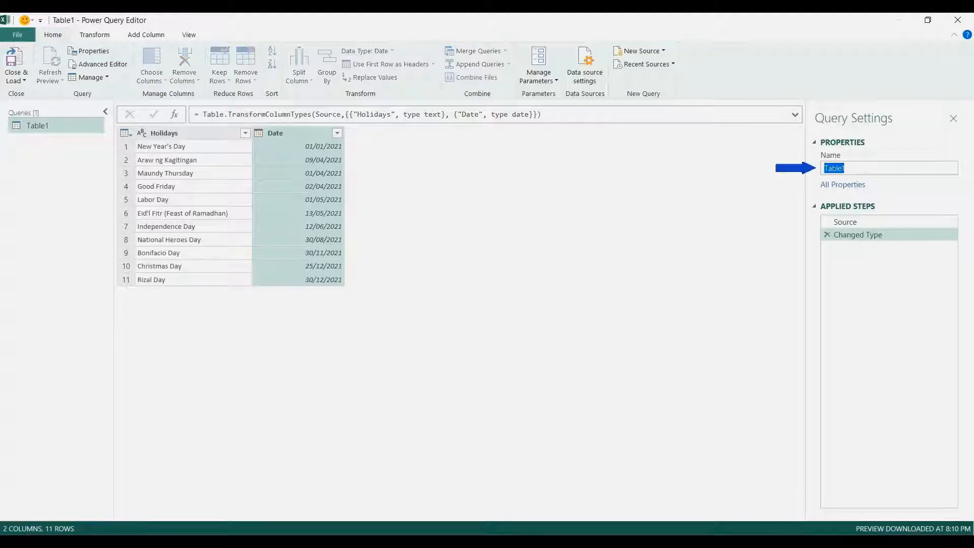
{"action": "type", "text": "Holidays"}
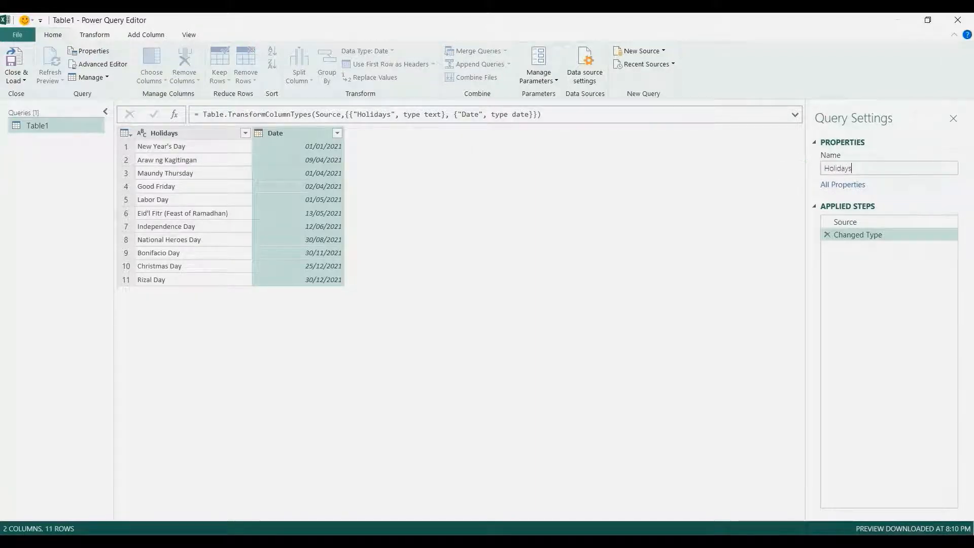
{"action": "key", "text": "Return"}
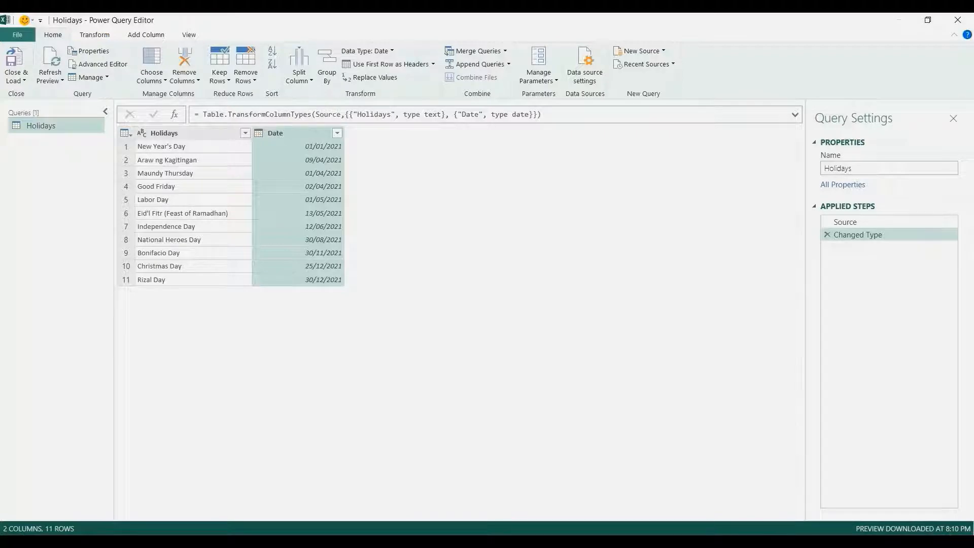
Step: Close the query editor and load the Holidays query as a connection only
{"action": "left_click", "coordinate": [16, 77]}
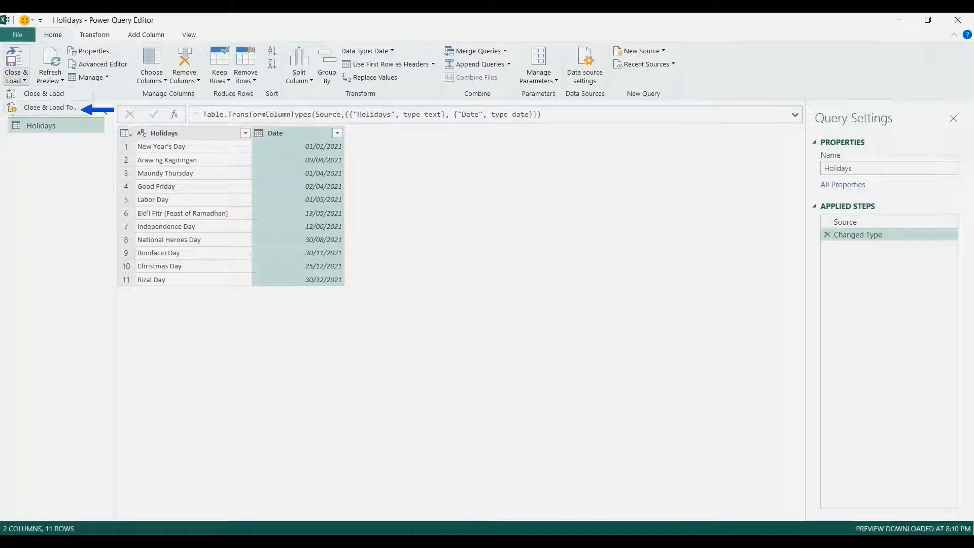
{"action": "left_click", "coordinate": [50, 107]}
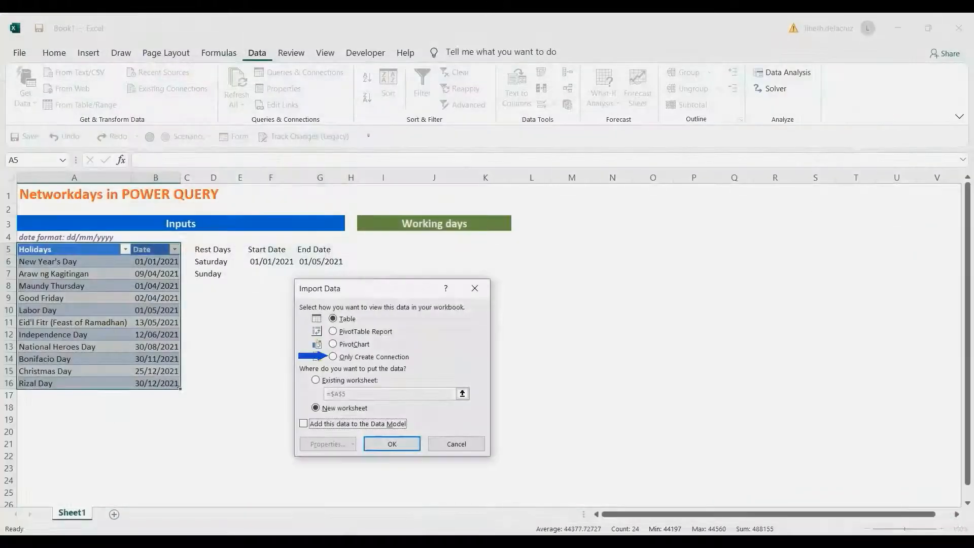
{"action": "left_click", "coordinate": [333, 357]}
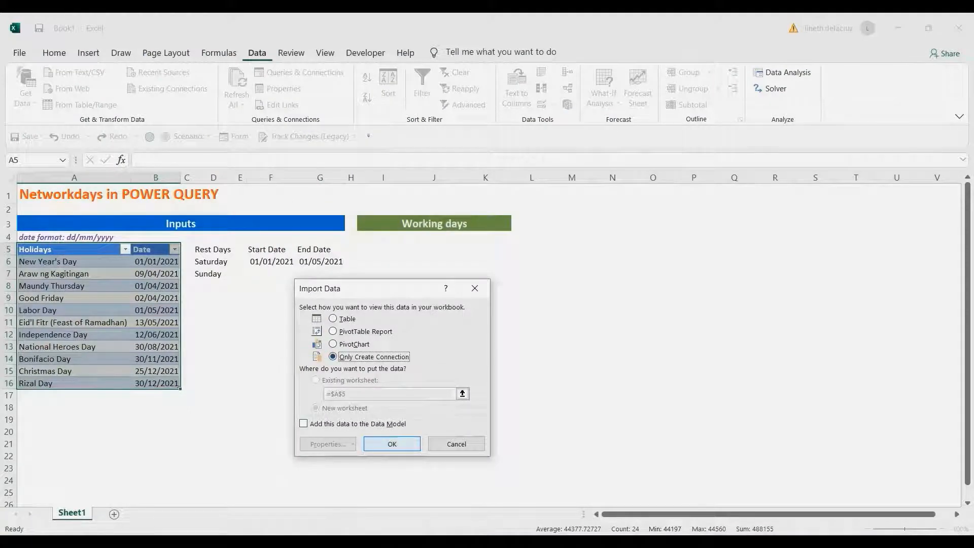
{"action": "left_click", "coordinate": [391, 444]}
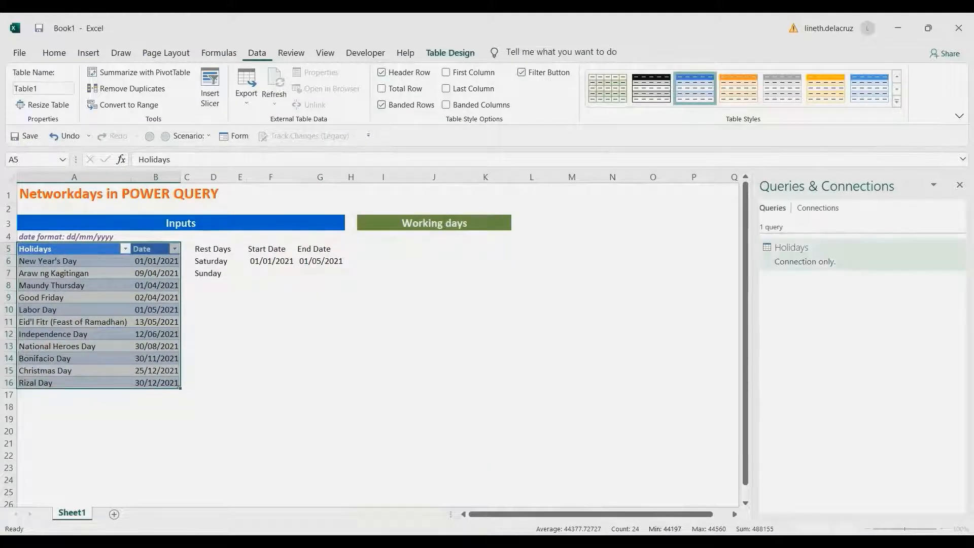
Step: Load the rest days range D5:D7 into Power Query as a table with headers
{"action": "left_click_drag", "start_coordinate": [213, 249], "coordinate": [213, 273]}
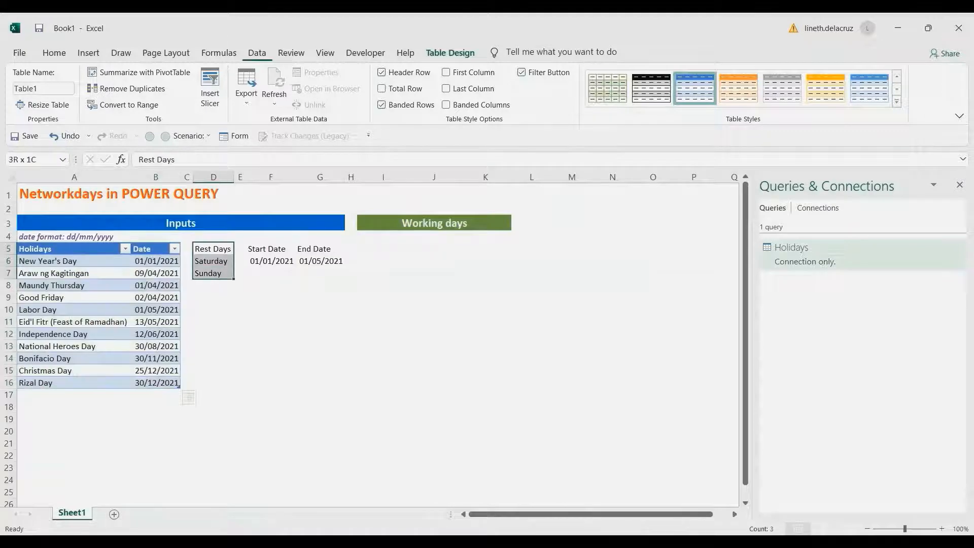
{"action": "left_click", "coordinate": [257, 52]}
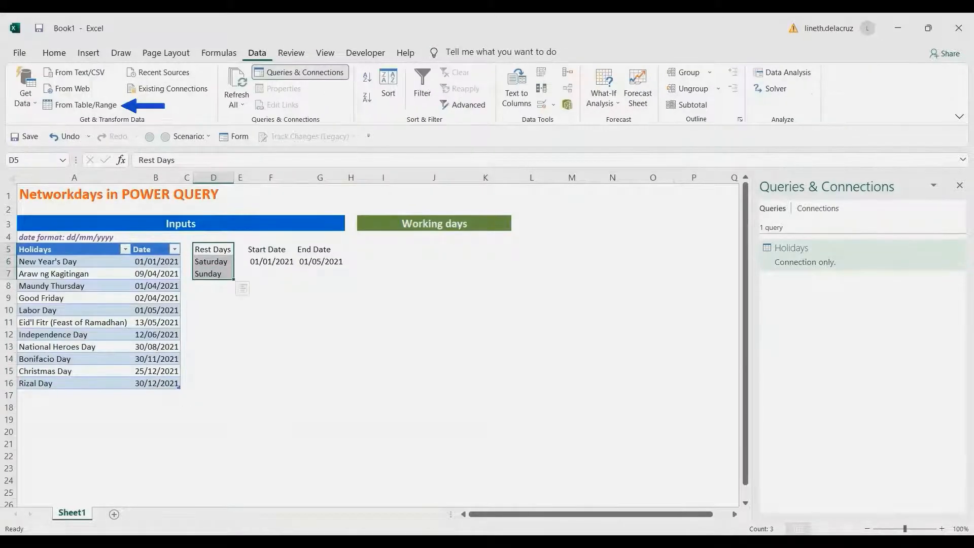
{"action": "left_click", "coordinate": [85, 104]}
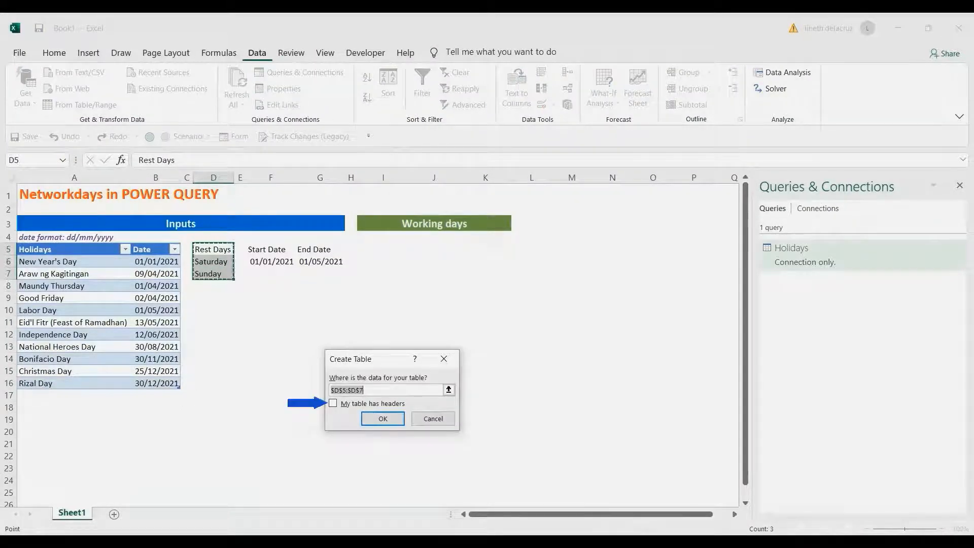
{"action": "left_click", "coordinate": [333, 403]}
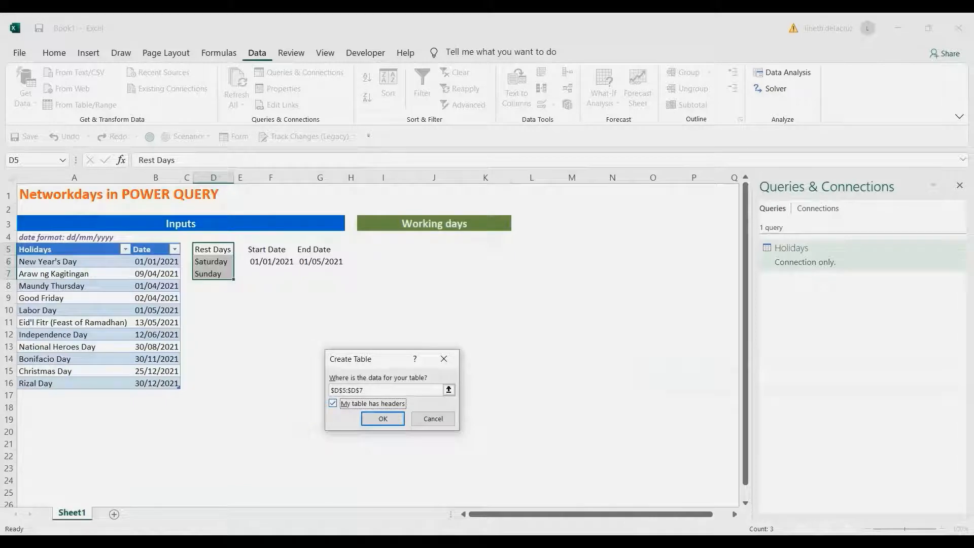
{"action": "key", "text": "Return"}
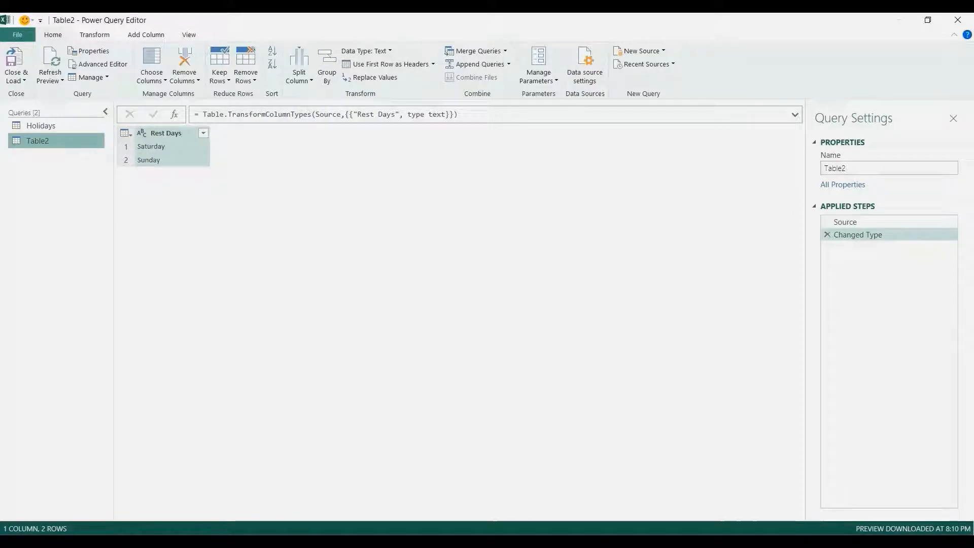
Step: Rename the rest days table query as Restdays
{"action": "double_click", "coordinate": [835, 168]}
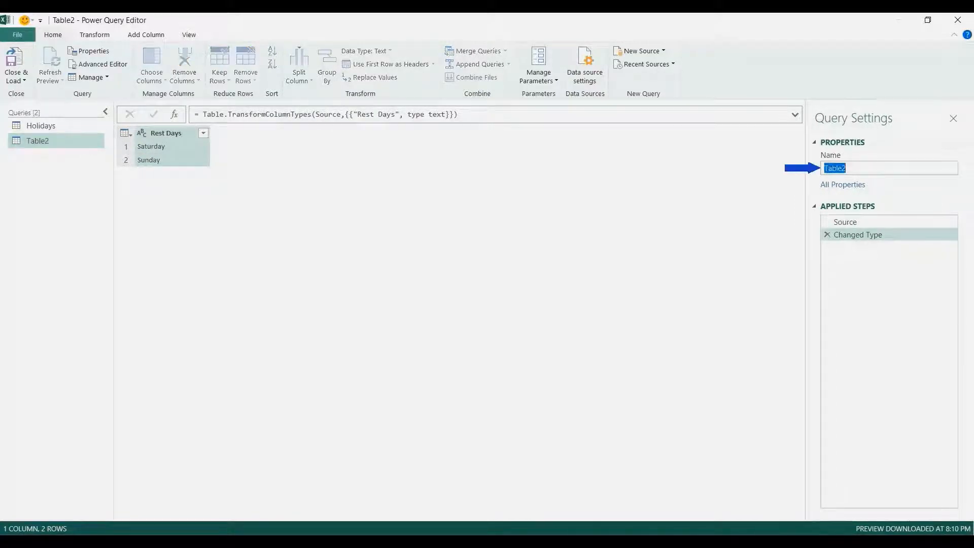
{"action": "type", "text": "Restdays"}
{"action": "key", "text": "Return"}
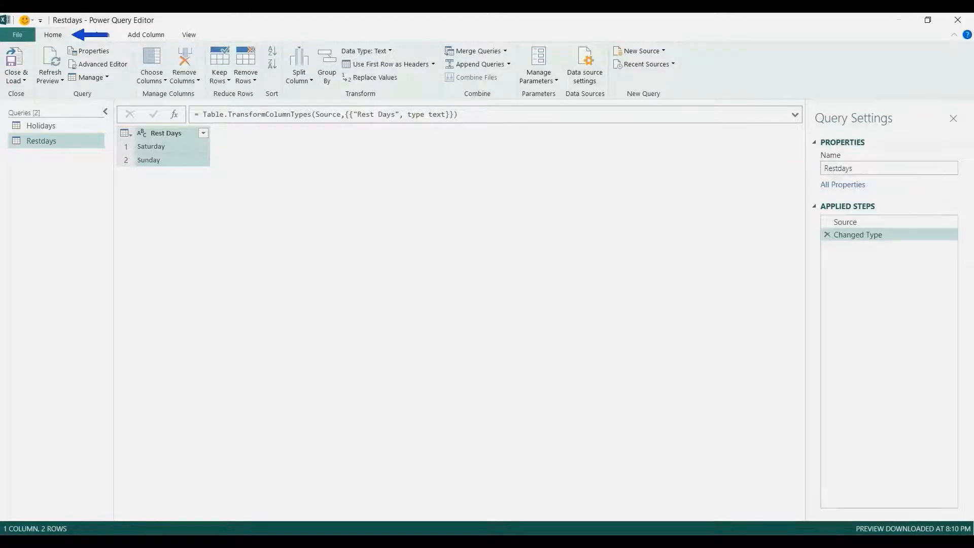
Step: Close the query editor and load the Restdays query as a connection only
{"action": "left_click", "coordinate": [17, 77]}
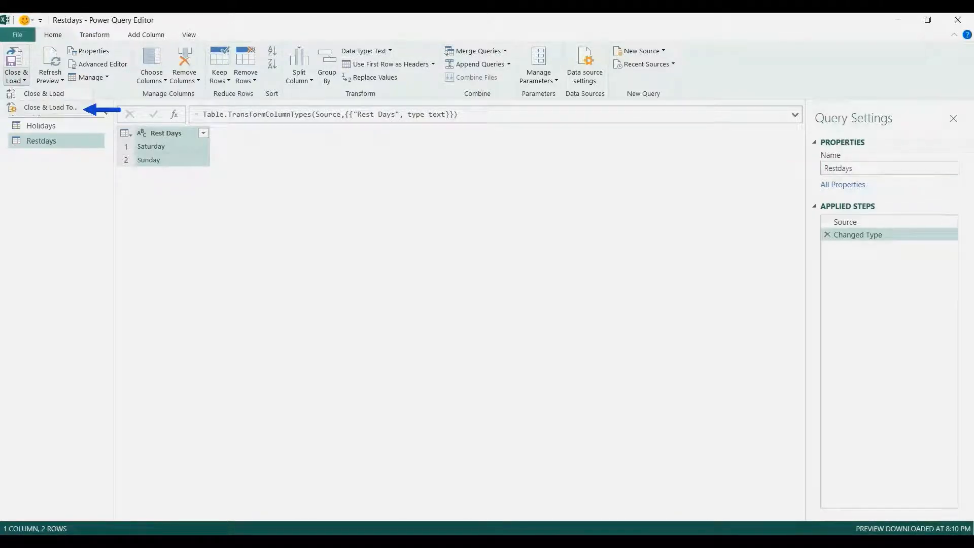
{"action": "left_click", "coordinate": [51, 107]}
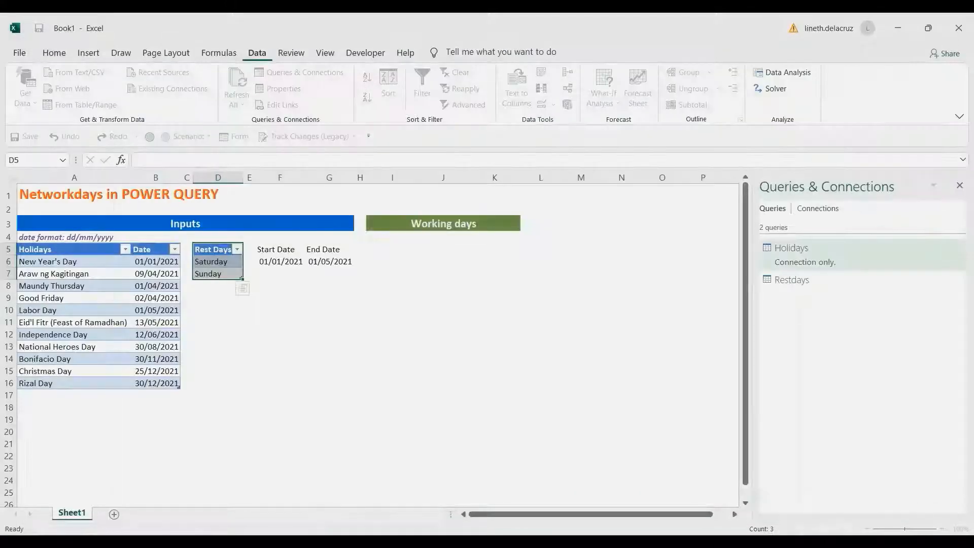
{"action": "left_click", "coordinate": [333, 356]}
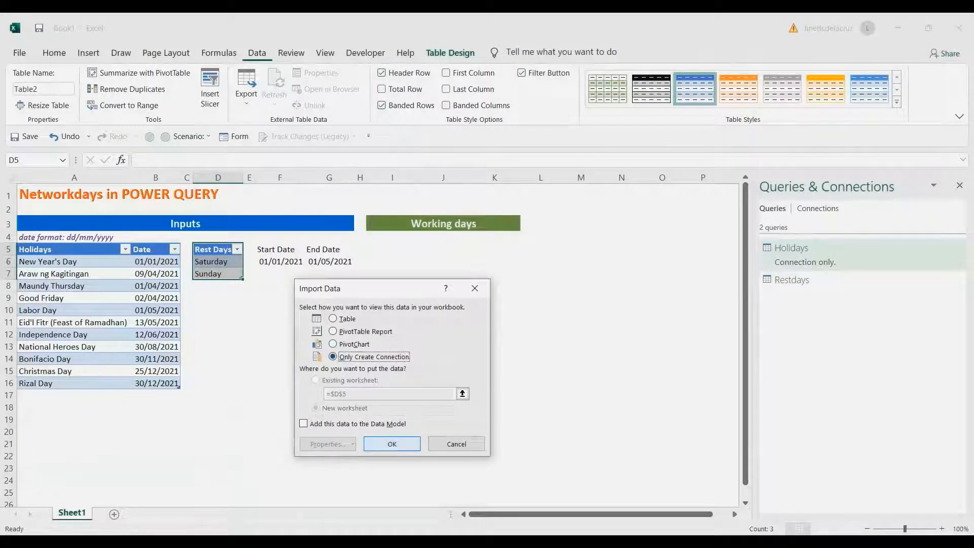
{"action": "key", "text": "Return"}
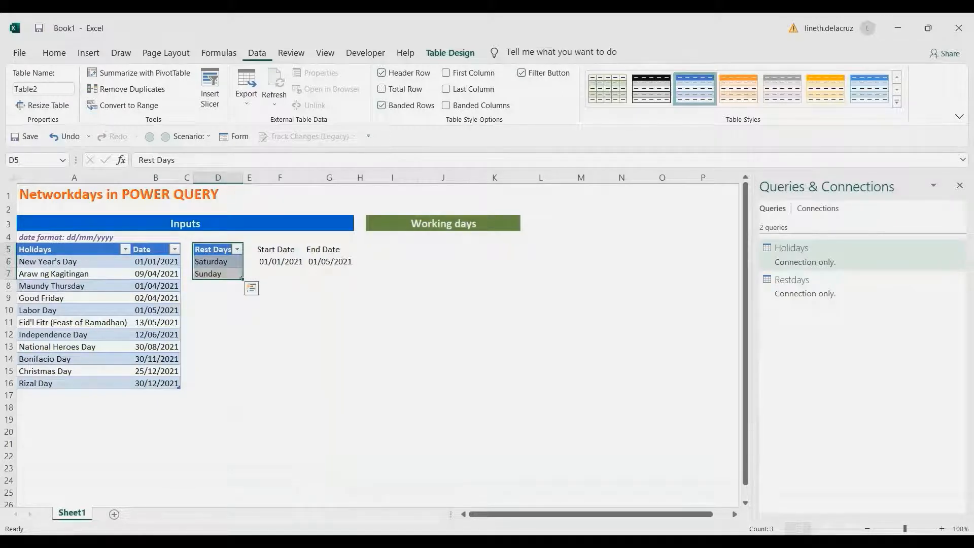
Step: Load the start and end date range F5:G6 into Power Query as a table with headers
{"action": "left_click_drag", "start_coordinate": [280, 249], "coordinate": [330, 262]}
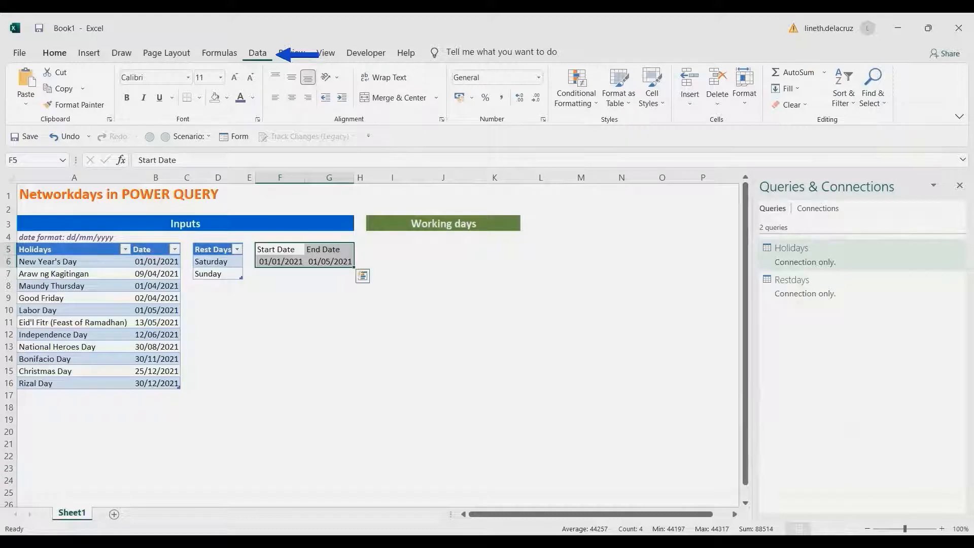
{"action": "left_click", "coordinate": [257, 53]}
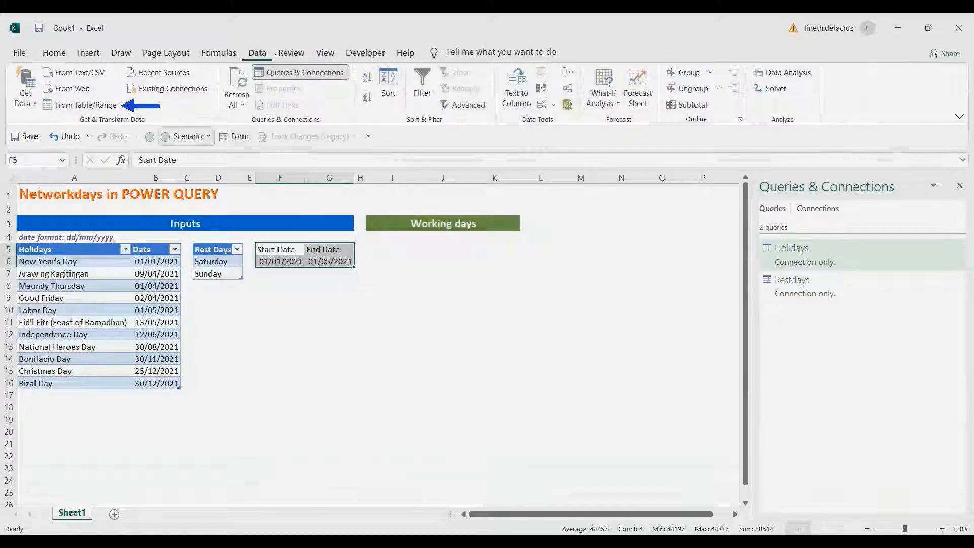
{"action": "left_click", "coordinate": [82, 104]}
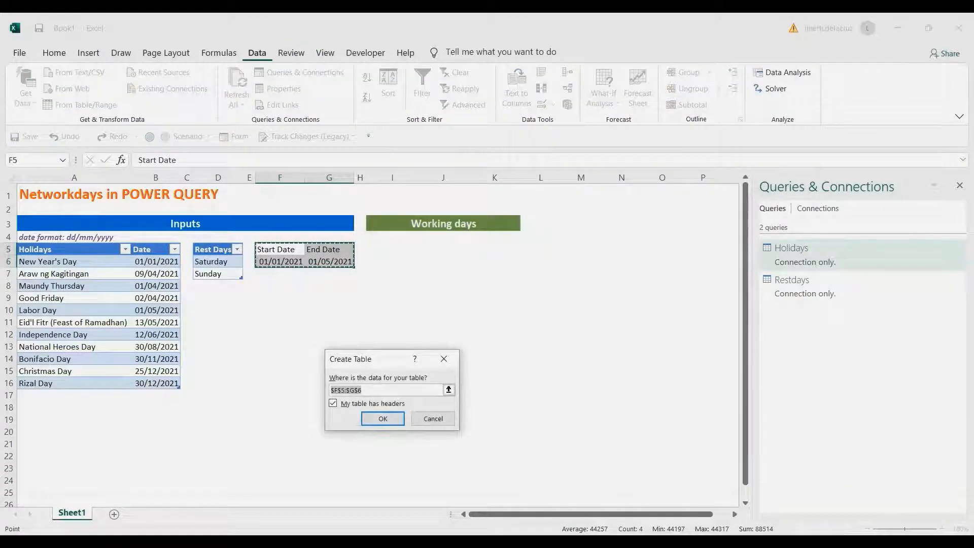
{"action": "left_click", "coordinate": [380, 418]}
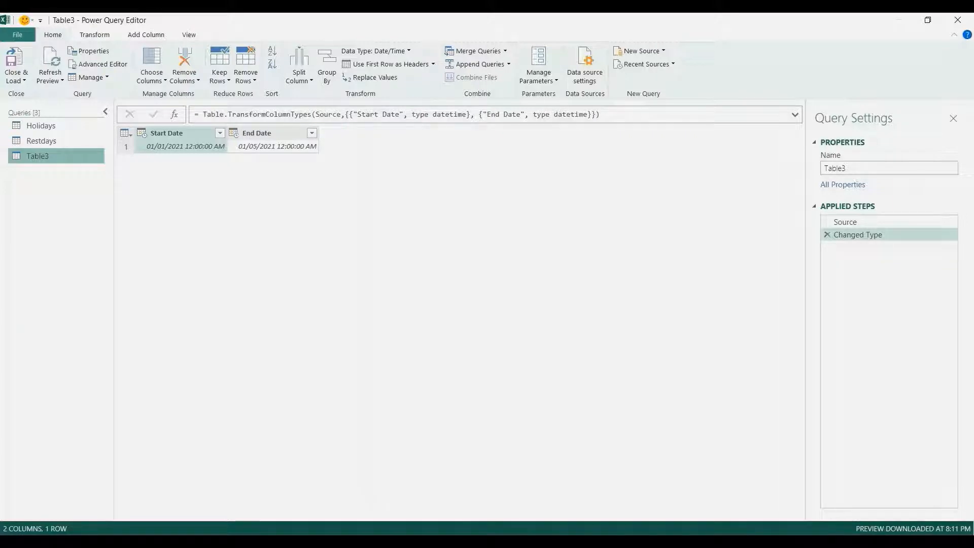
Step: Change the Start Date and End Date column types from datetime to date in the Changed Type step's formula
{"action": "left_click", "coordinate": [467, 114]}
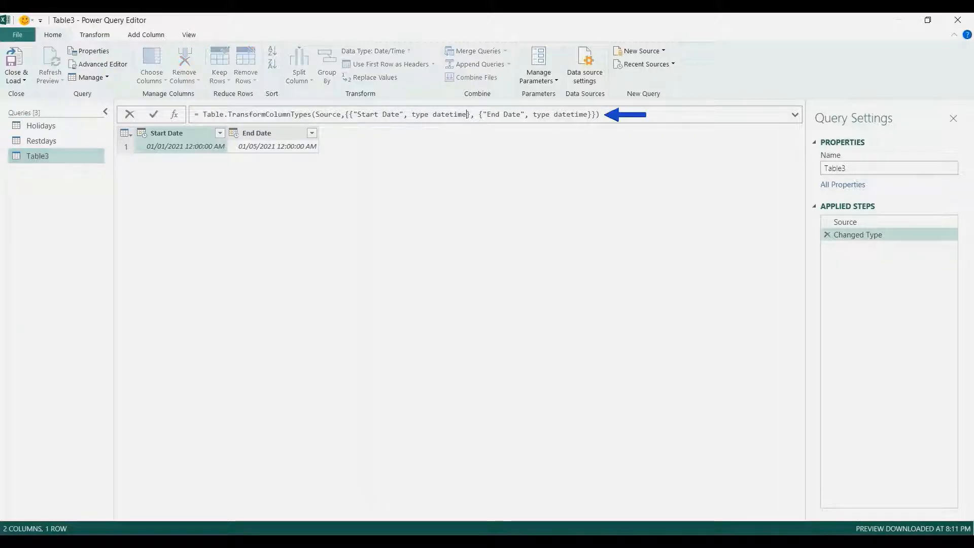
{"action": "key", "text": "BackSpace"}
{"action": "key", "text": "BackSpace"}
{"action": "key", "text": "BackSpace"}
{"action": "key", "text": "BackSpace"}
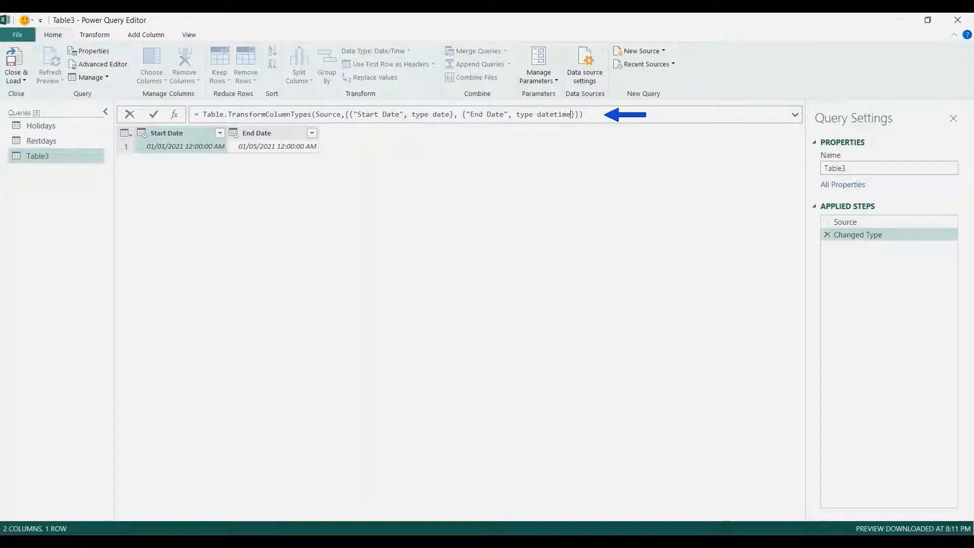
{"action": "key", "text": "BackSpace"}
{"action": "key", "text": "BackSpace"}
{"action": "key", "text": "BackSpace"}
{"action": "key", "text": "BackSpace"}
{"action": "key", "text": "Return"}
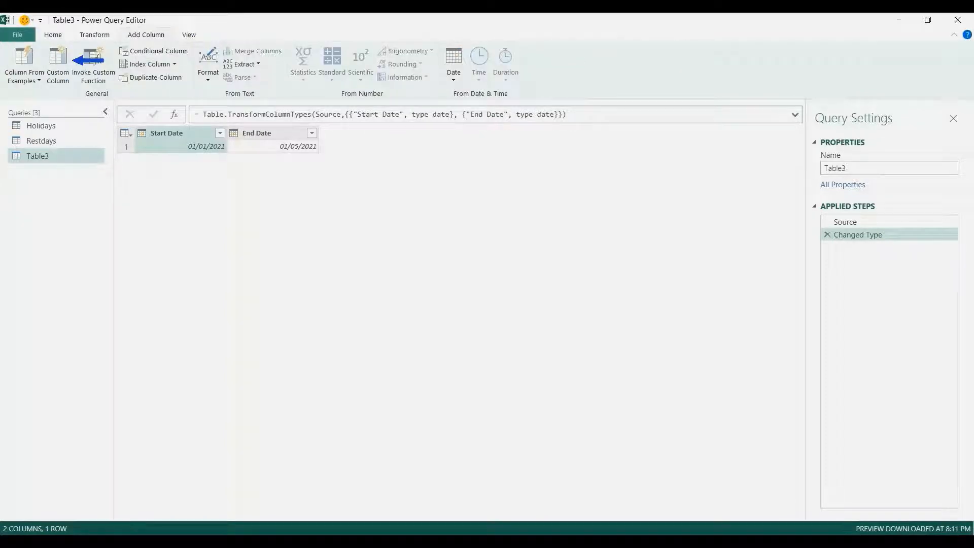
Step: Start a custom column named Dates and open its formula with a let expression
{"action": "left_click", "coordinate": [58, 64]}
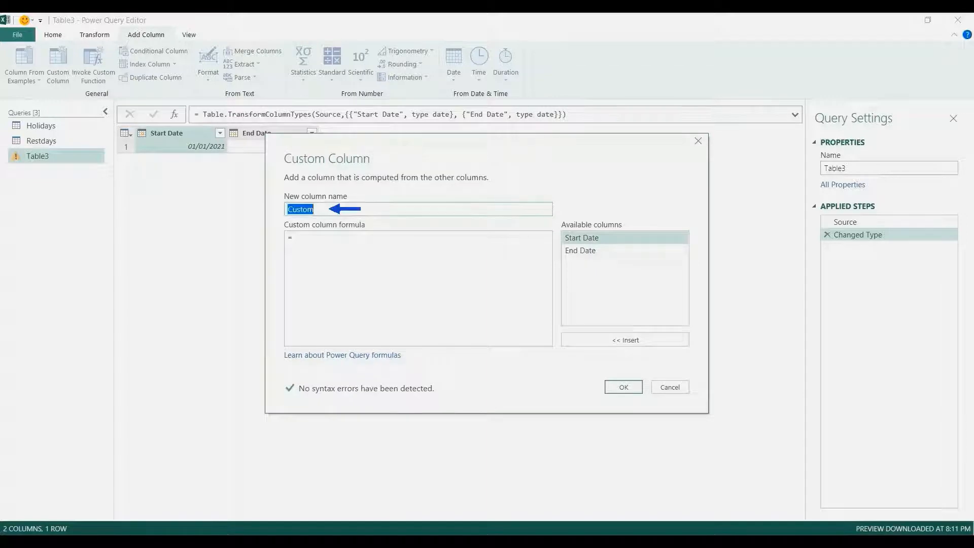
{"action": "type", "text": "Dates"}
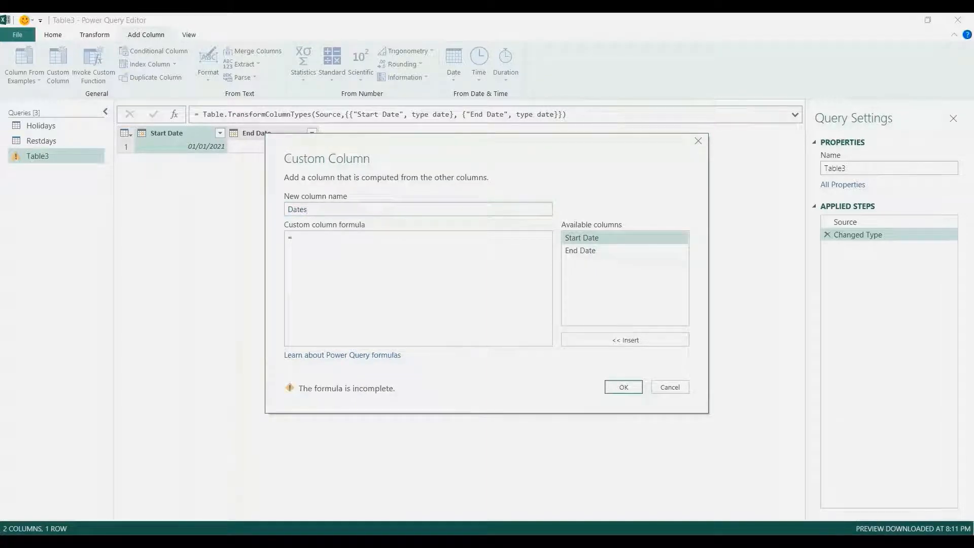
{"action": "key", "text": "Tab"}
{"action": "type", "text": "let"}
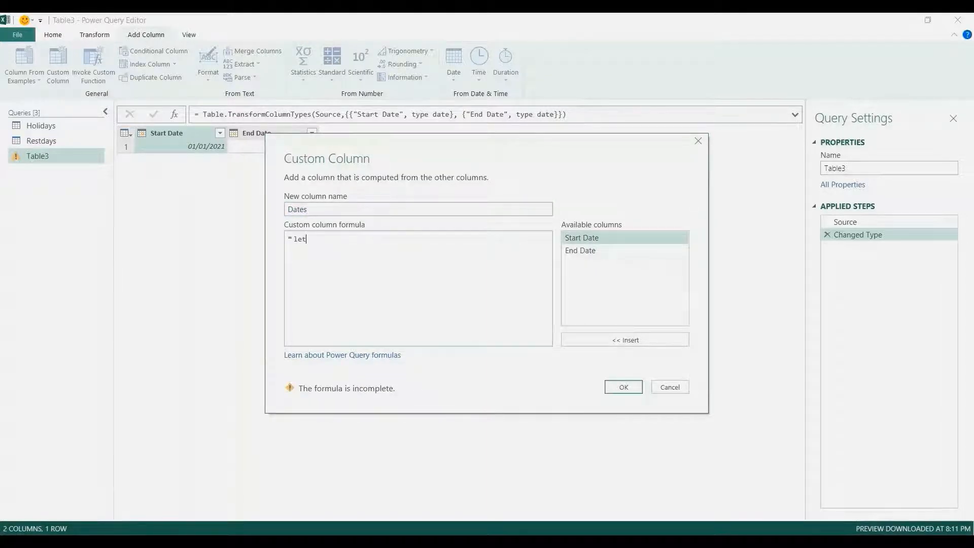
{"action": "key", "text": "Return"}
{"action": "key", "text": "Return"}
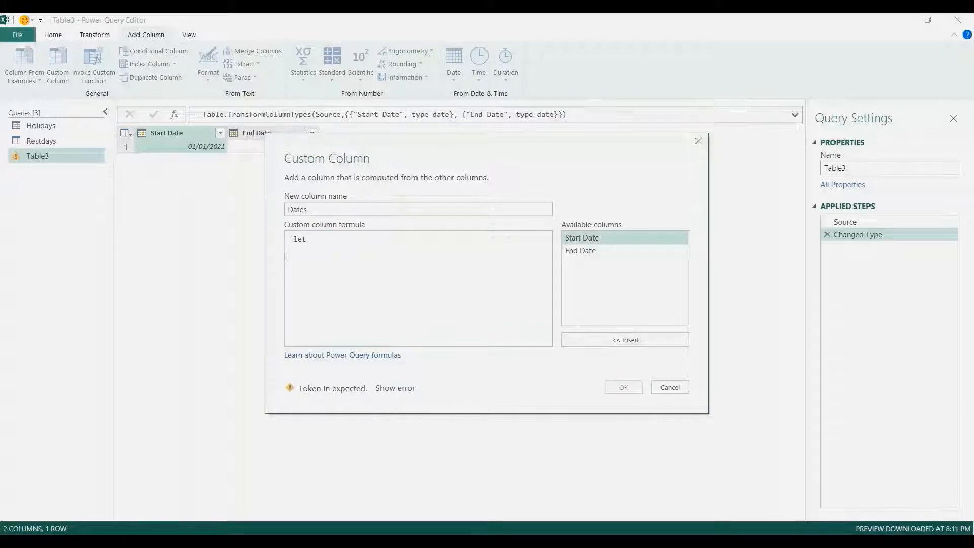
Step: Define the variable ListofDatesNumber in the let block as the list {[Start Date]..[End Date]}
{"action": "type", "text": "Listo"}
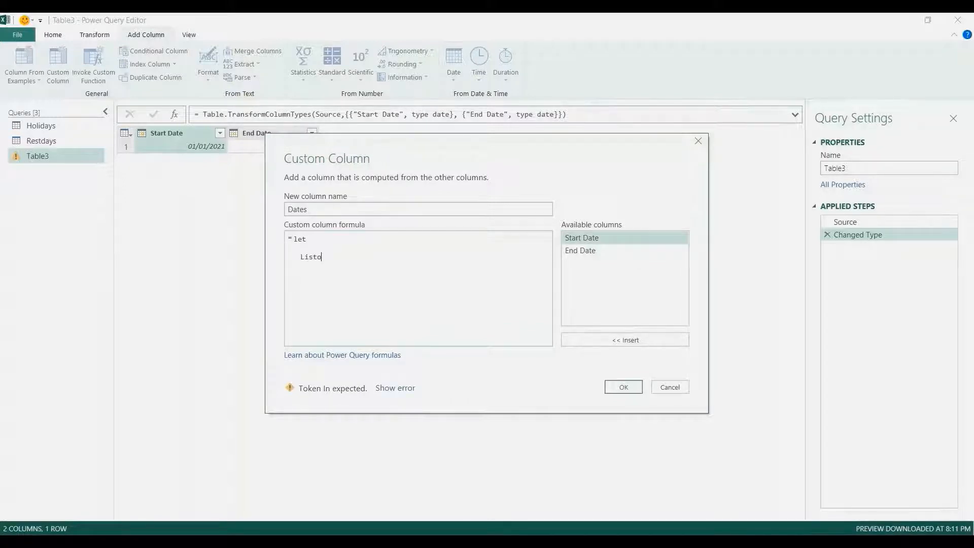
{"action": "type", "text": "fDatesN"}
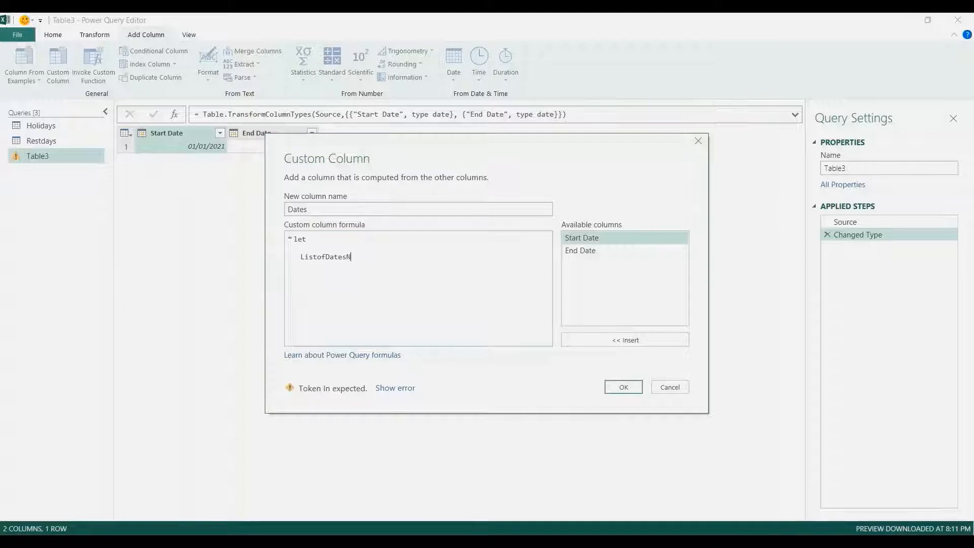
{"action": "type", "text": "umber"}
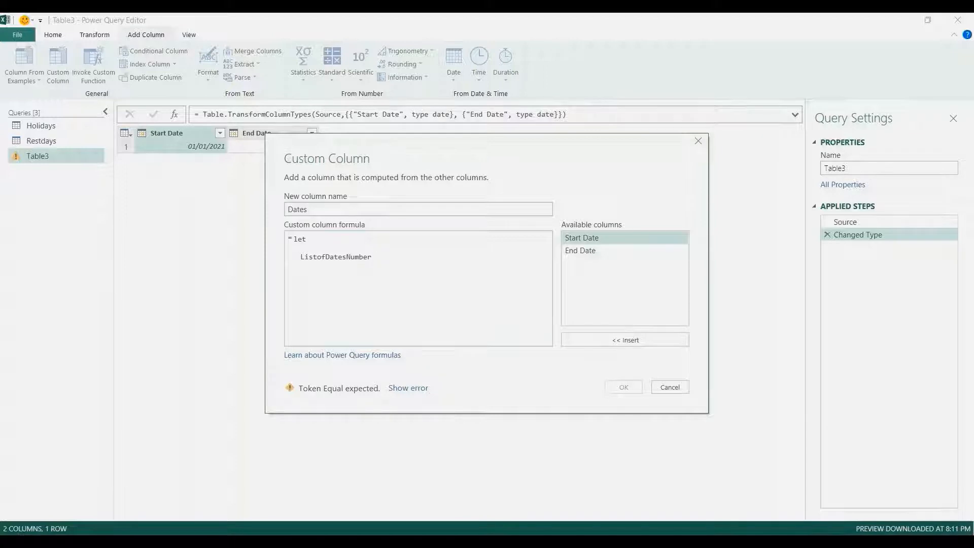
{"action": "type", "text": " ="}
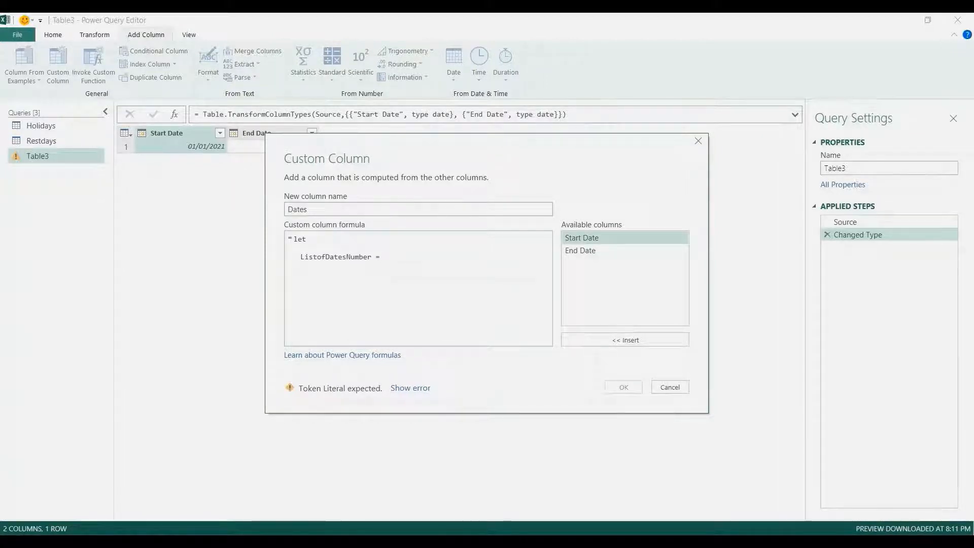
{"action": "type", "text": " {"}
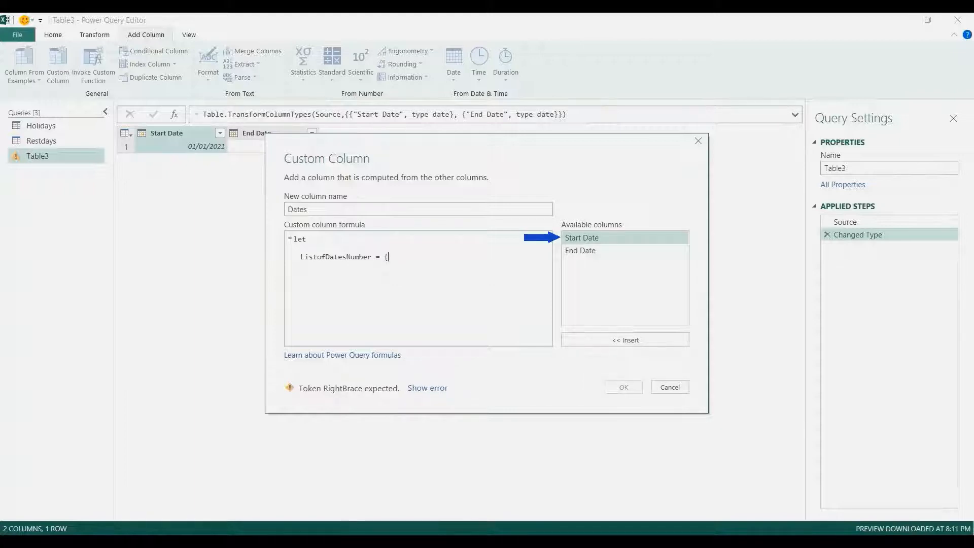
{"action": "left_click", "coordinate": [583, 238]}
{"action": "double_click", "coordinate": [582, 238]}
{"action": "type", "text": "."}
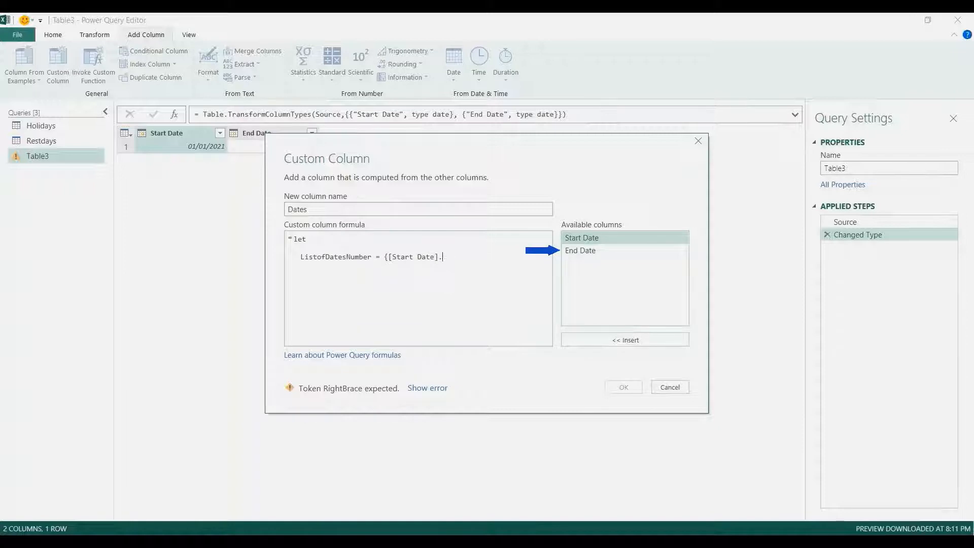
{"action": "type", "text": "."}
{"action": "double_click", "coordinate": [581, 251]}
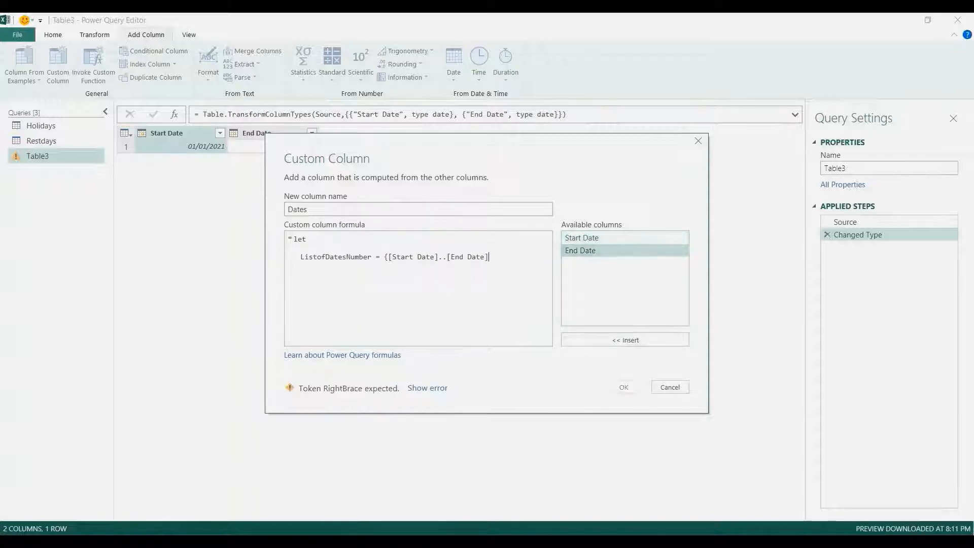
{"action": "type", "text": "}"}
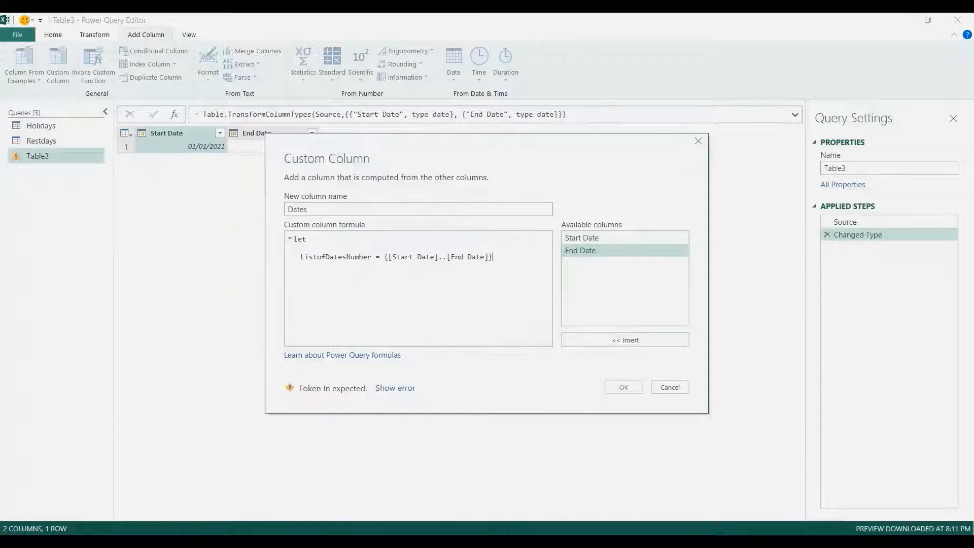
Step: Wrap both the [Start Date] and [End Date] references of the ListofDatesNumber list in Number.From
{"action": "left_click", "coordinate": [388, 258]}
{"action": "type", "text": "Number.F"}
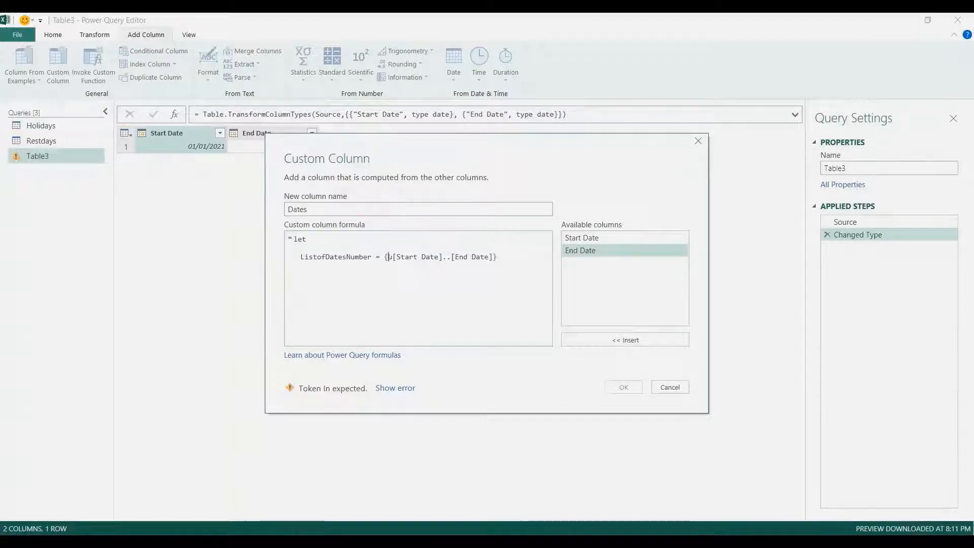
{"action": "type", "text": "rom([Start Date]"}
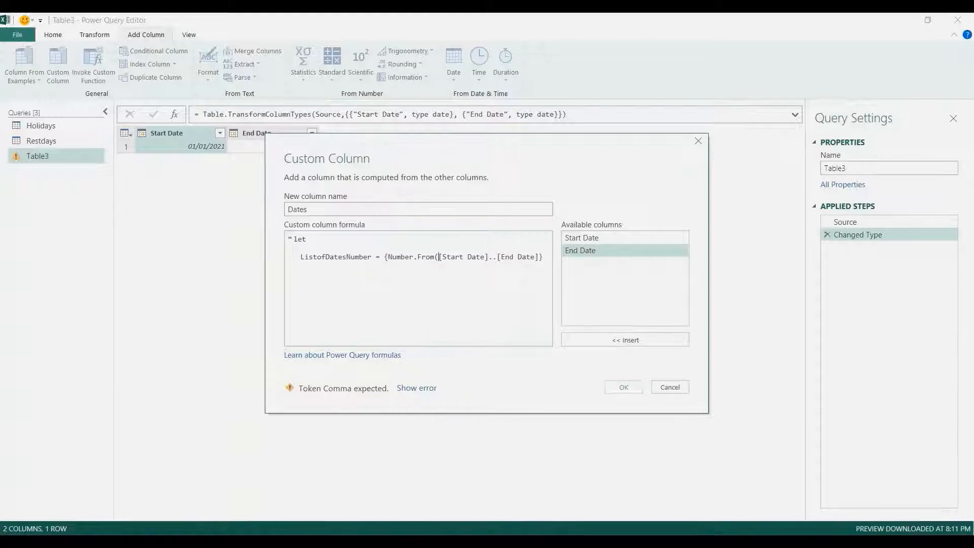
{"action": "type", "text": ")"}
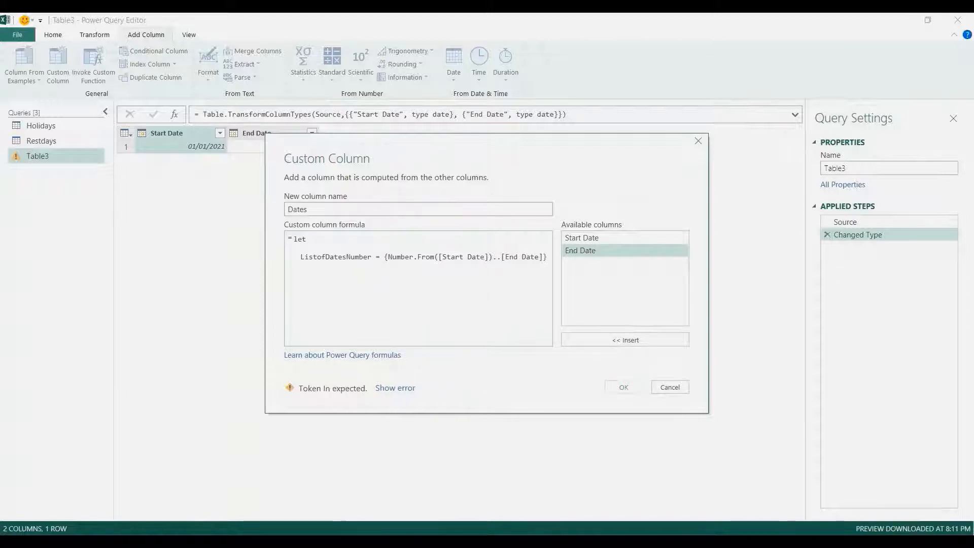
{"action": "left_click", "coordinate": [501, 257]}
{"action": "type", "text": "Number.Fro"}
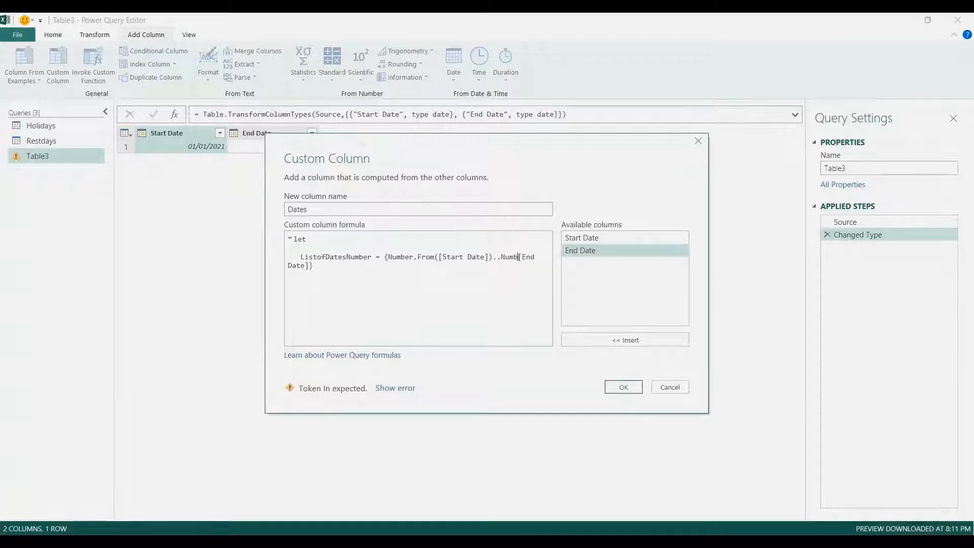
{"action": "type", "text": "m("}
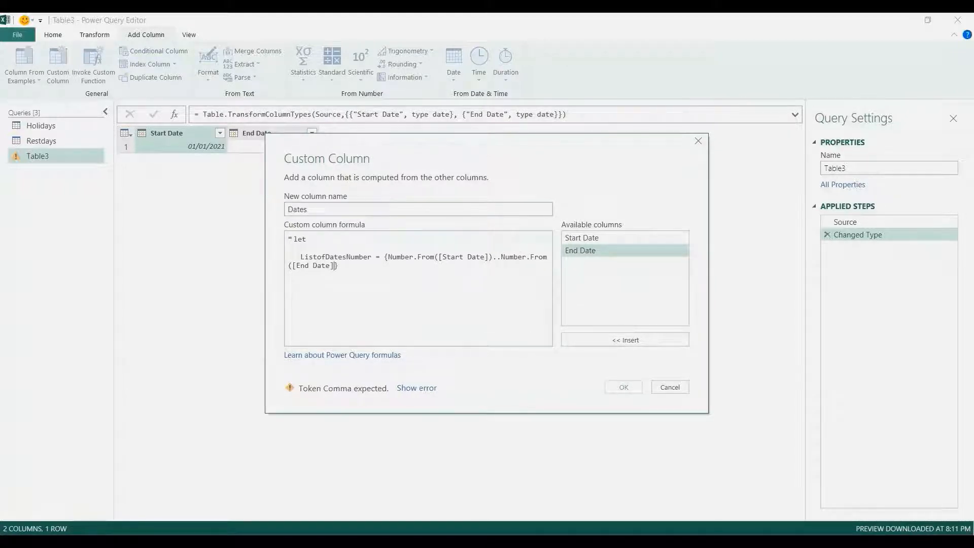
{"action": "left_click", "coordinate": [338, 266]}
{"action": "type", "text": ")"}
Step: Complete the formula with an in clause returning ListofDatesNumber, and preview the Dates column's list in an enlarged pane
{"action": "key", "text": "Return"}
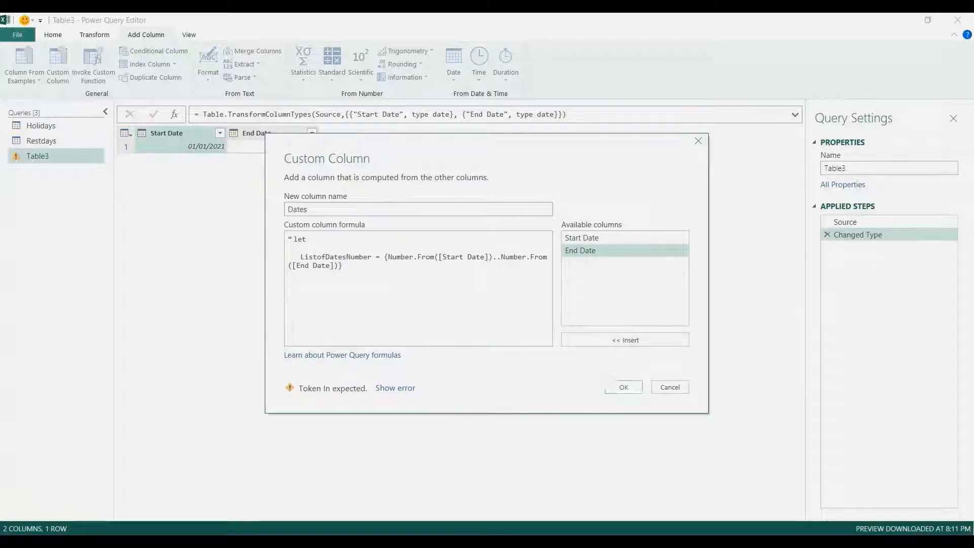
{"action": "type", "text": "in"}
{"action": "key", "text": "Return"}
{"action": "key", "text": "Return"}
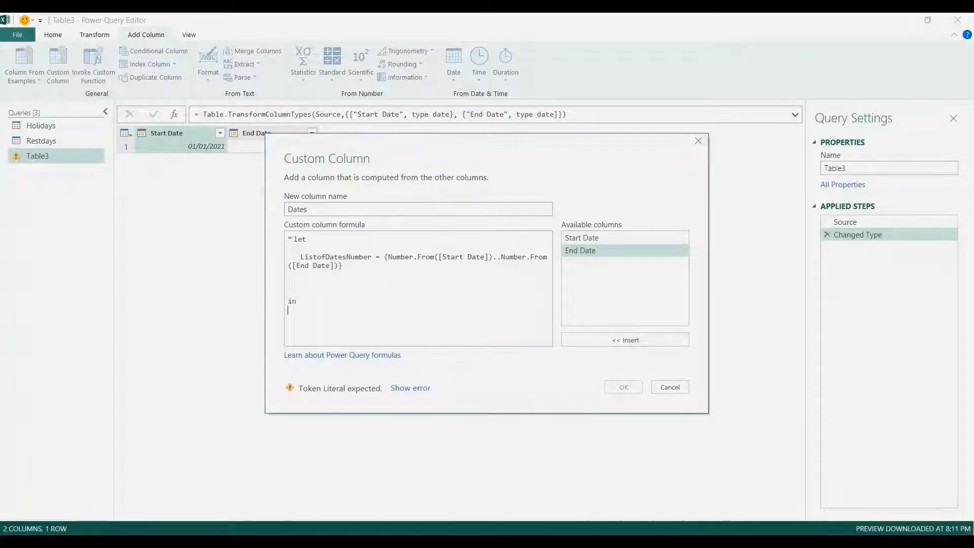
{"action": "type", "text": "Listo"}
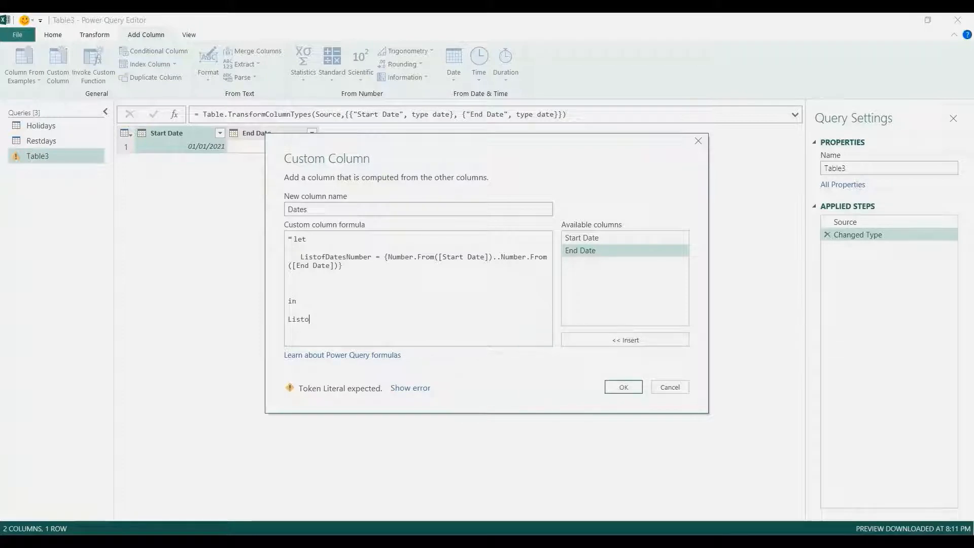
{"action": "type", "text": "fDatesNumber"}
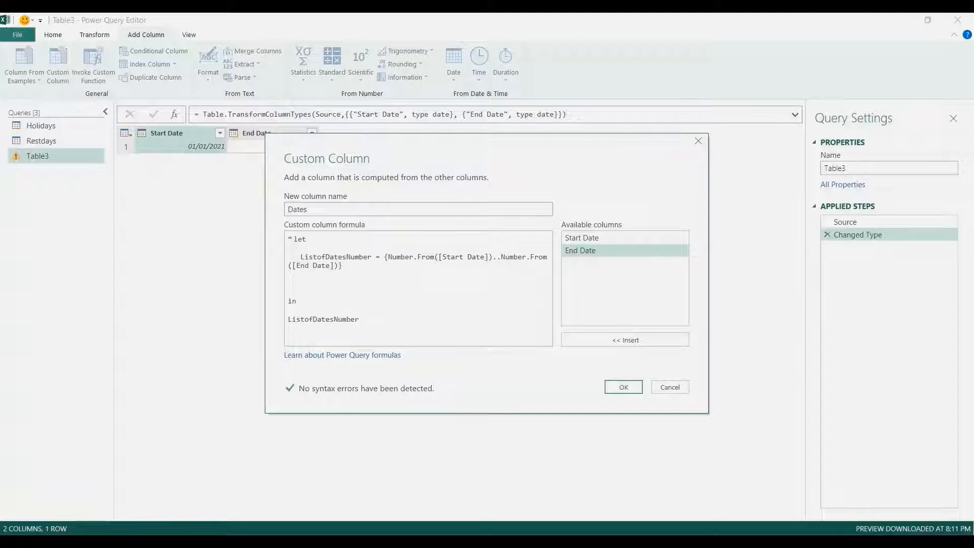
{"action": "left_click", "coordinate": [623, 387]}
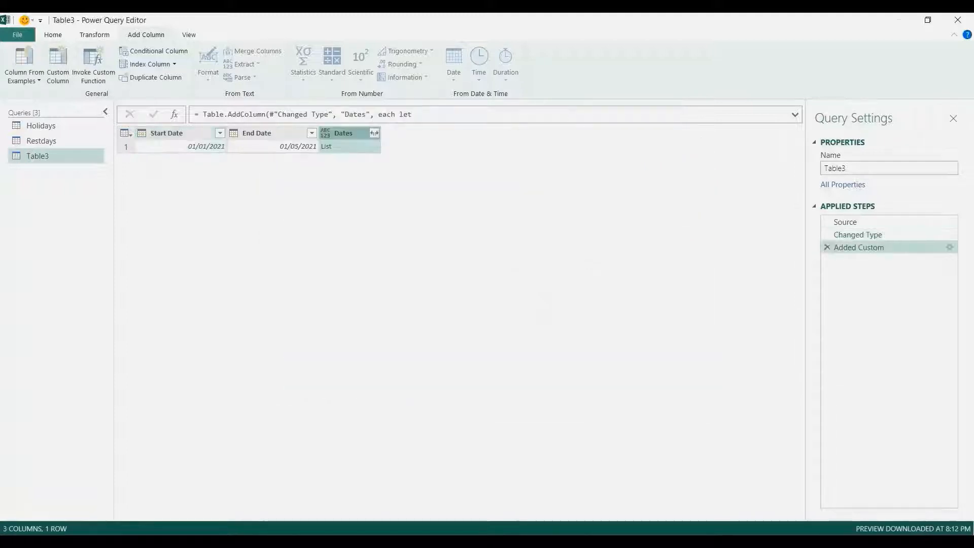
{"action": "left_click", "coordinate": [353, 147]}
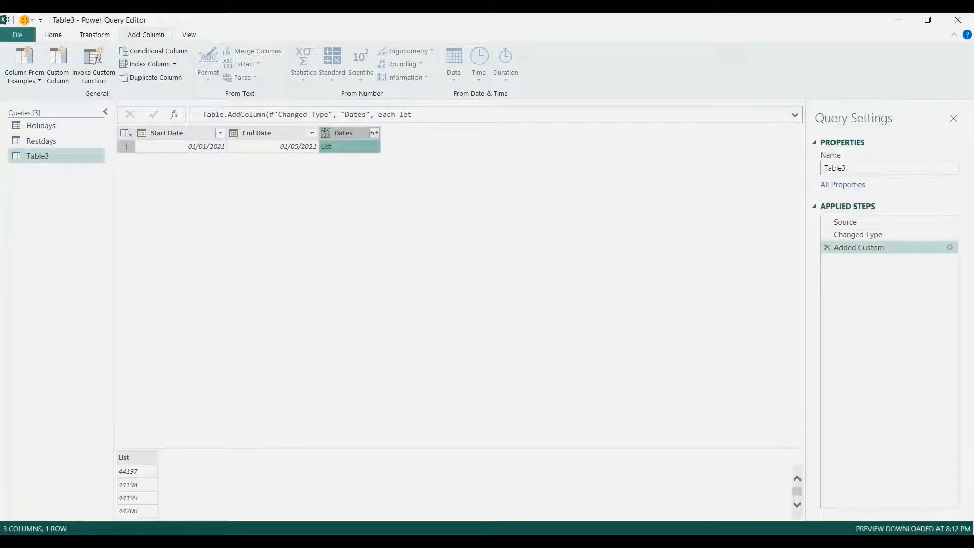
{"action": "left_click_drag", "start_coordinate": [355, 448], "coordinate": [355, 289]}
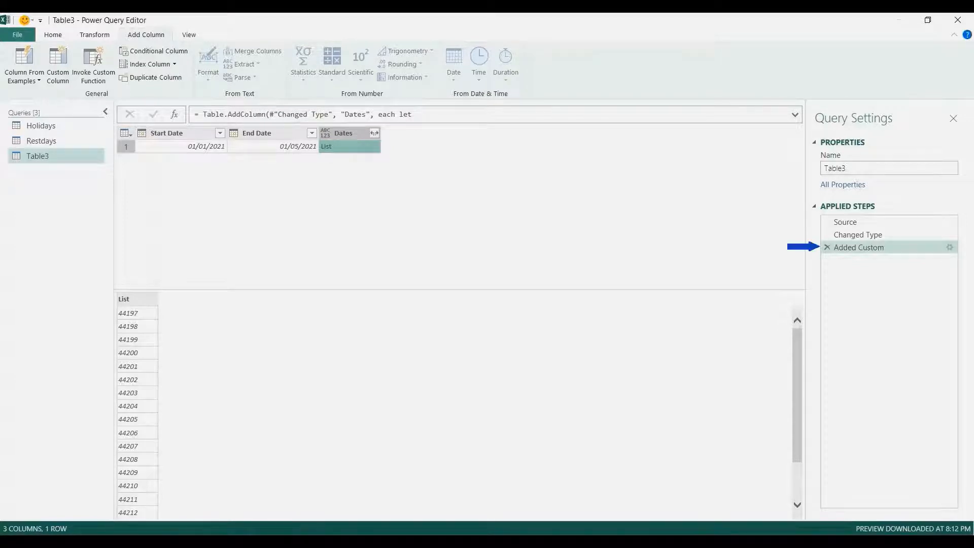
Step: Edit the Added Custom step to add the variable ListofDates = List.Transform(ListofDatesNumber, each Date.From(_)) above the in clause
{"action": "left_click", "coordinate": [950, 248]}
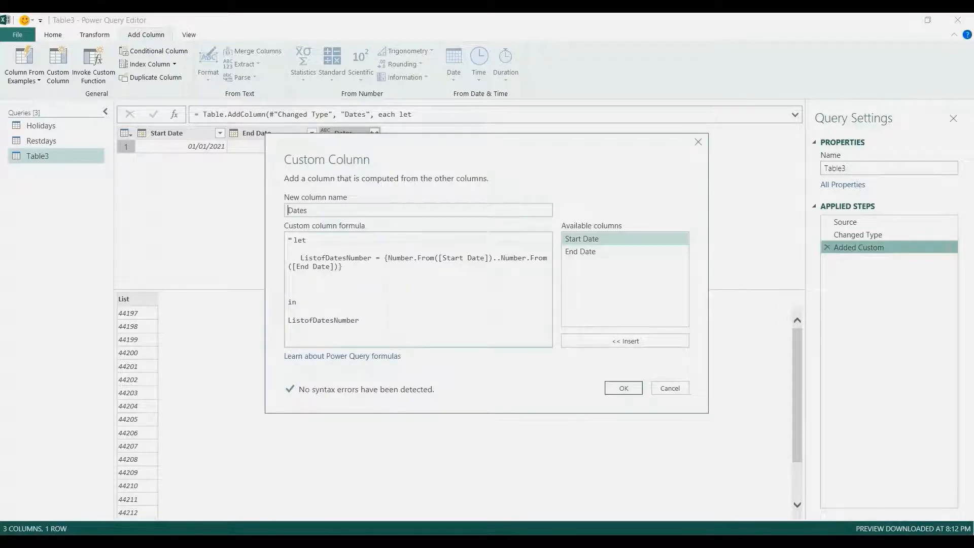
{"action": "left_click", "coordinate": [343, 267]}
{"action": "left_click", "coordinate": [288, 285]}
{"action": "type", "text": "Listof"}
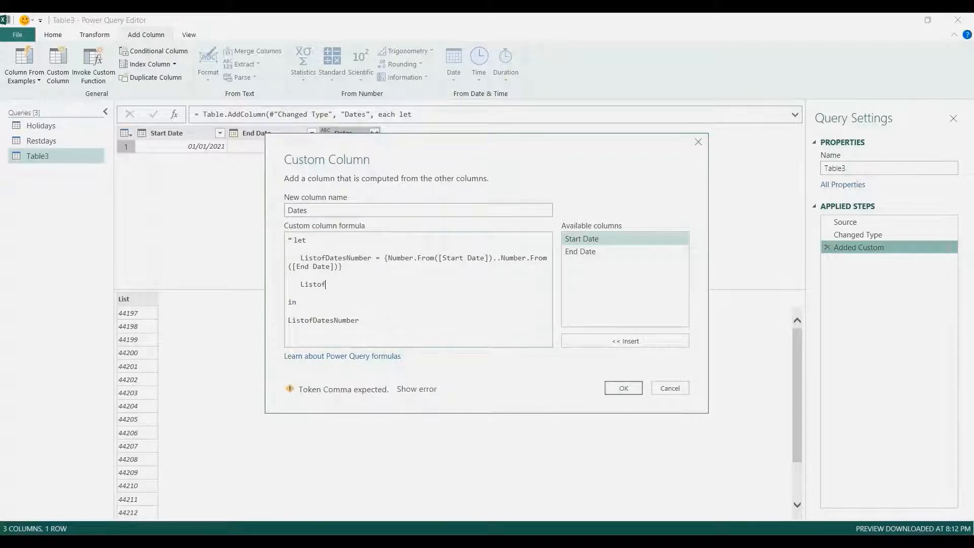
{"action": "type", "text": "Dates ="}
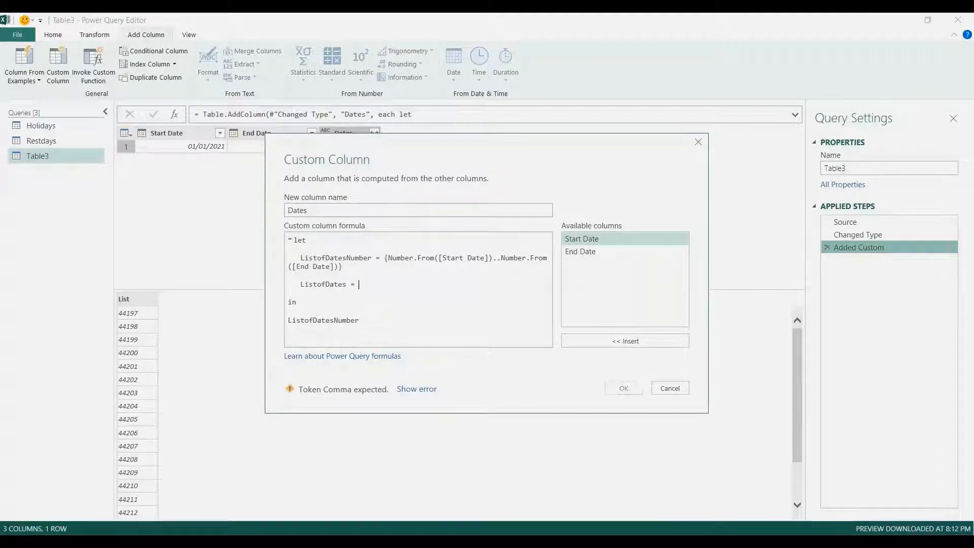
{"action": "type", "text": " List.Transform(ListofDat"}
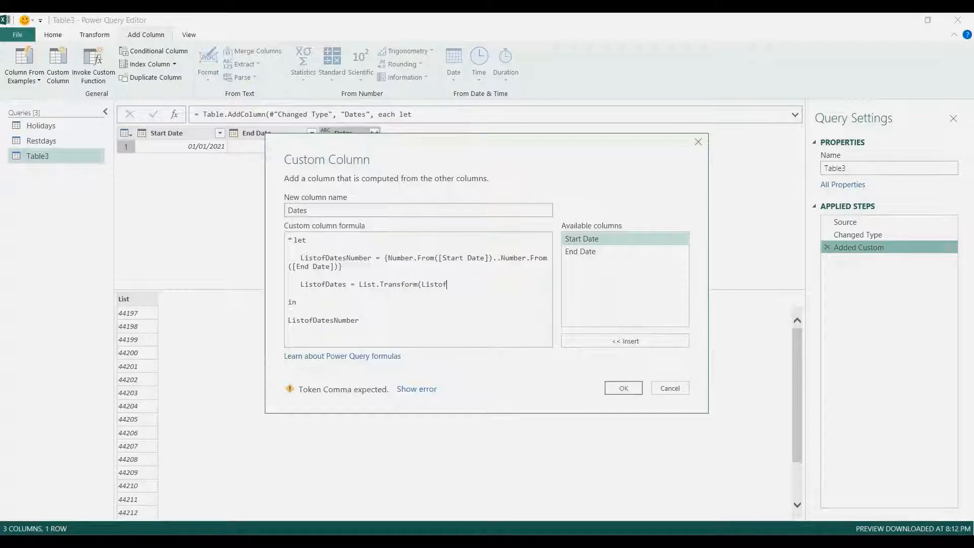
{"action": "type", "text": "esNumber, each"}
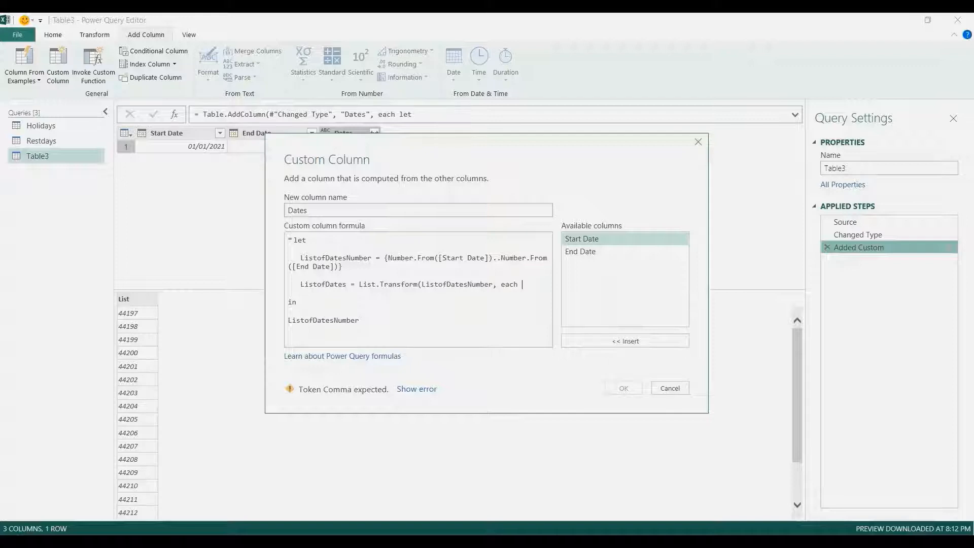
{"action": "type", "text": "Date.From("}
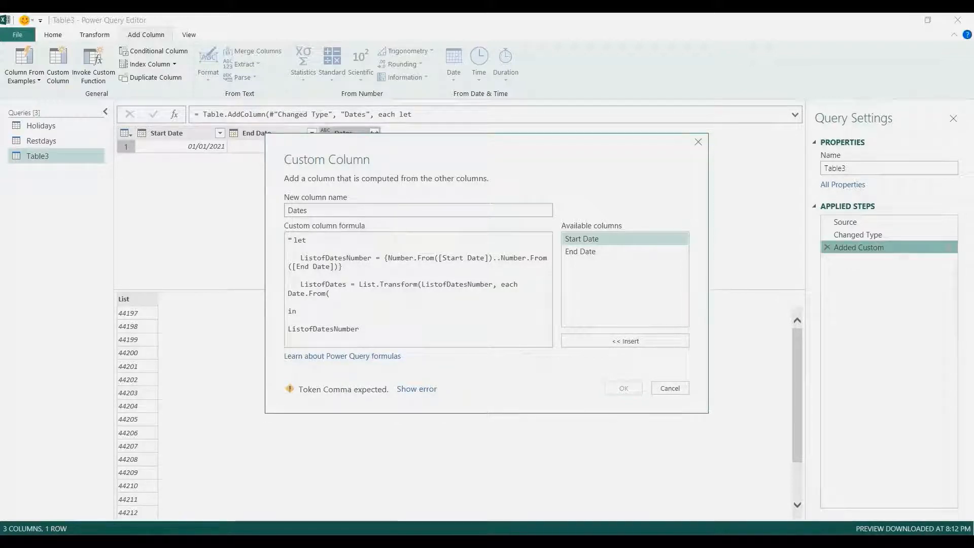
{"action": "type", "text": "_)"}
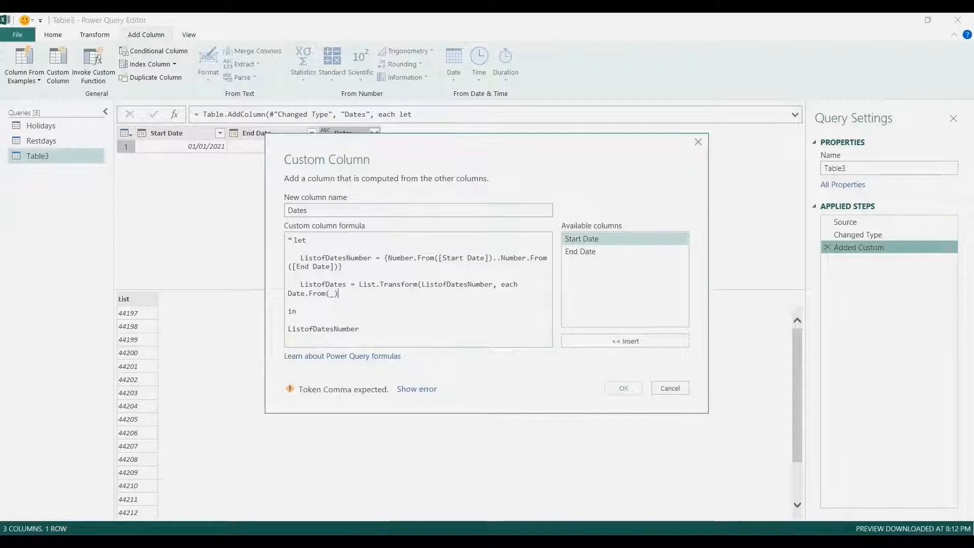
{"action": "type", "text": ")"}
Step: Return ListofDates in the in clause, add the missing comma after the ListofDatesNumber definition, and apply the formula to preview the Dates list
{"action": "left_click_drag", "start_coordinate": [359, 329], "coordinate": [334, 330]}
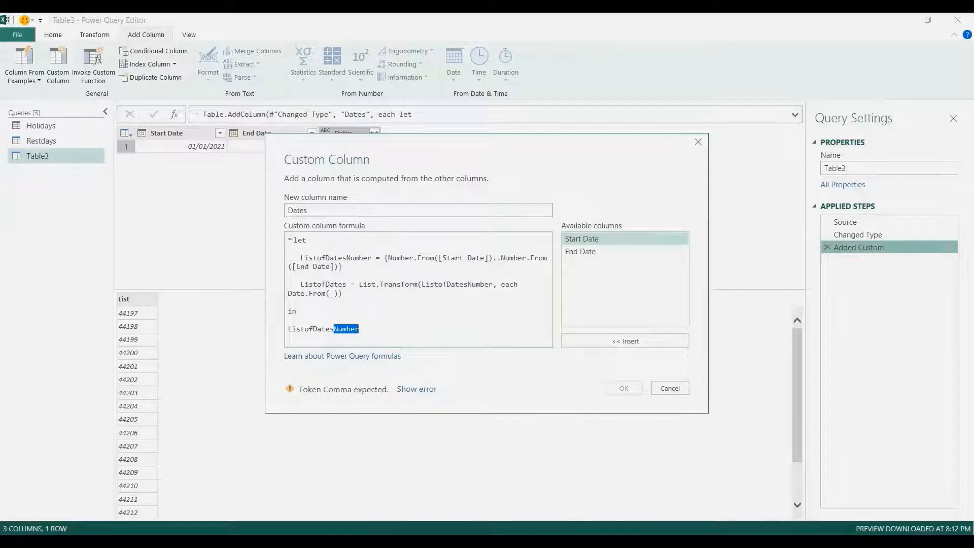
{"action": "key", "text": "BackSpace"}
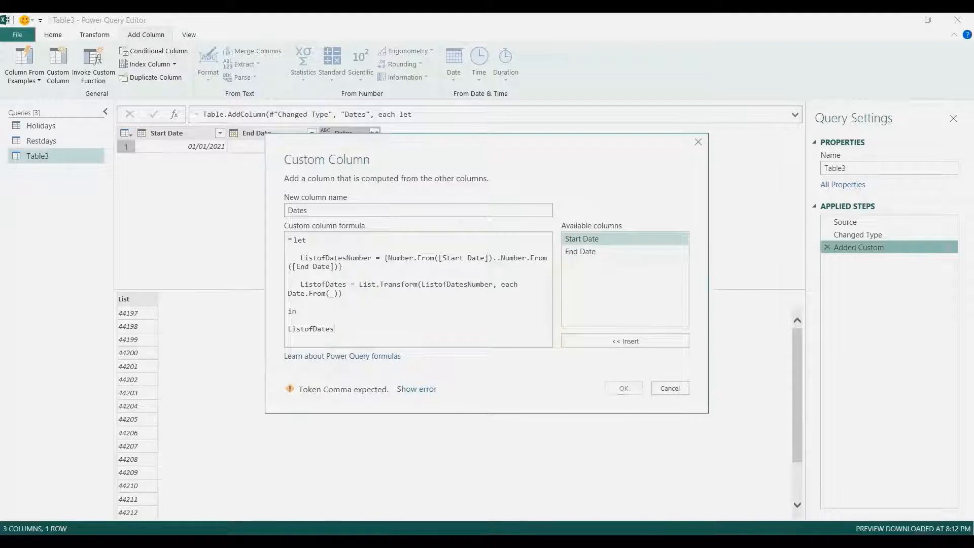
{"action": "left_click_drag", "start_coordinate": [346, 284], "coordinate": [300, 284]}
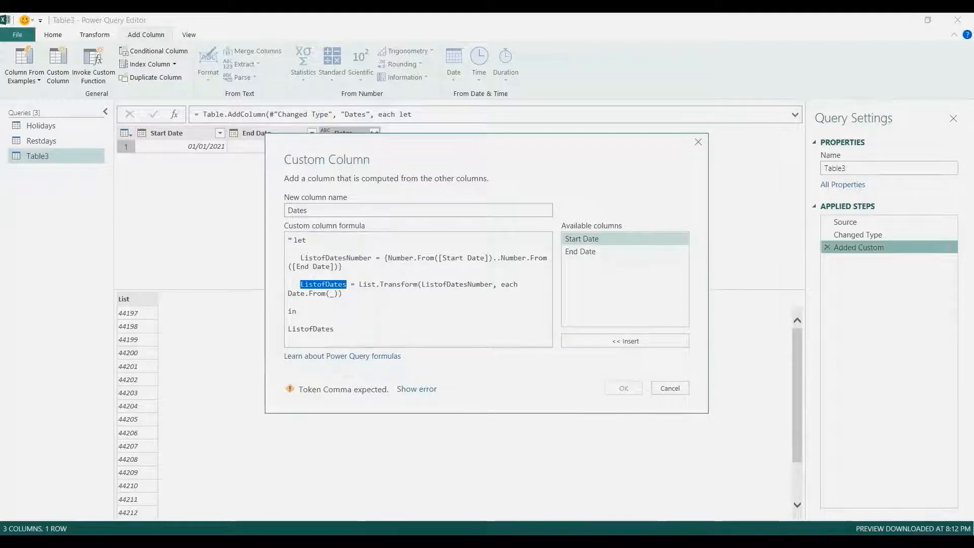
{"action": "left_click", "coordinate": [343, 267]}
{"action": "type", "text": ","}
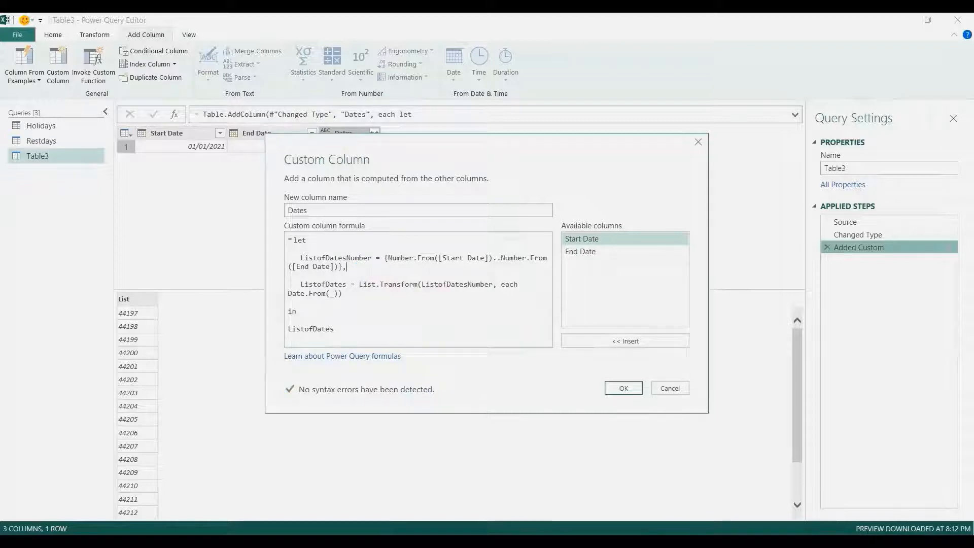
{"action": "left_click", "coordinate": [623, 388]}
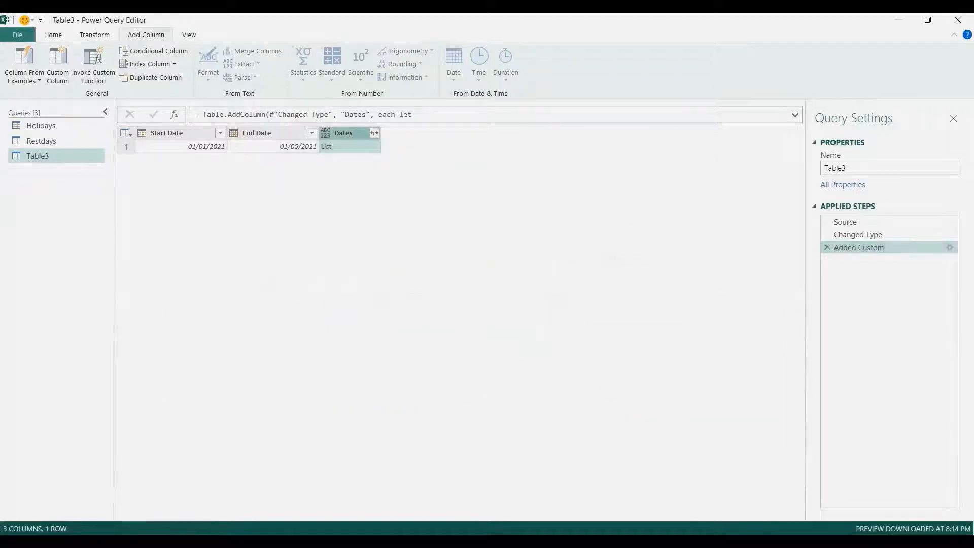
{"action": "left_click", "coordinate": [356, 147]}
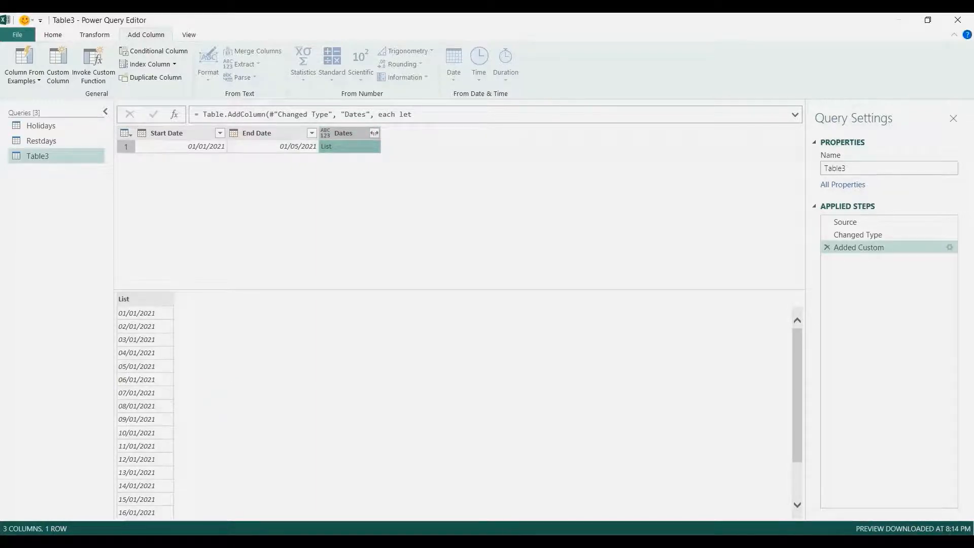
Step: Expand the Dates lists to new rows and remove the Start Date and End Date columns
{"action": "left_click", "coordinate": [375, 133]}
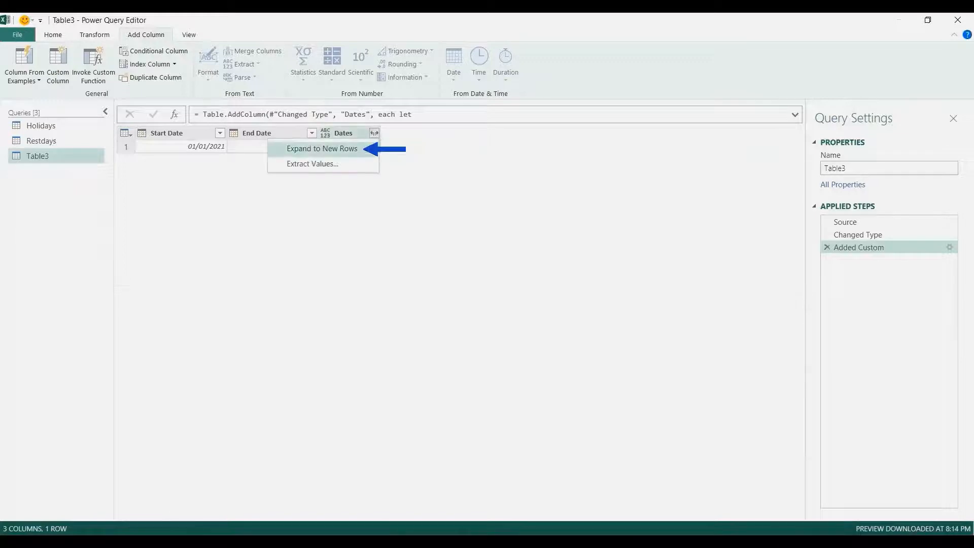
{"action": "left_click", "coordinate": [322, 148]}
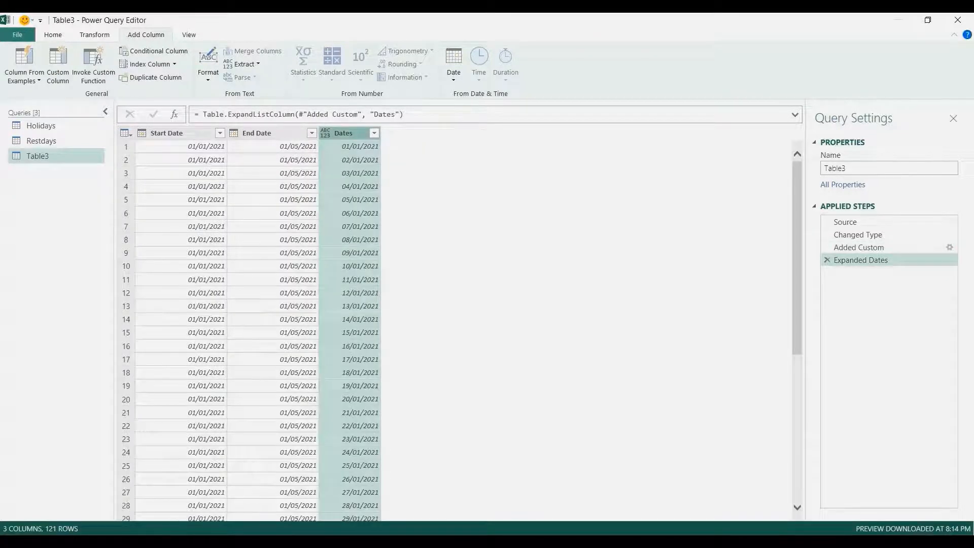
{"action": "left_click", "coordinate": [196, 134]}
{"action": "left_click", "coordinate": [267, 134], "text": "ctrl"}
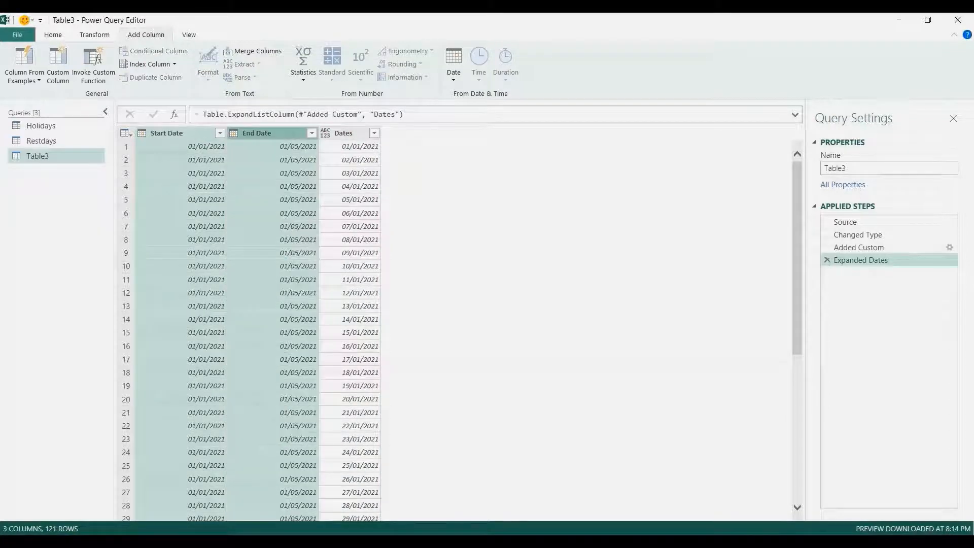
{"action": "right_click", "coordinate": [272, 133]}
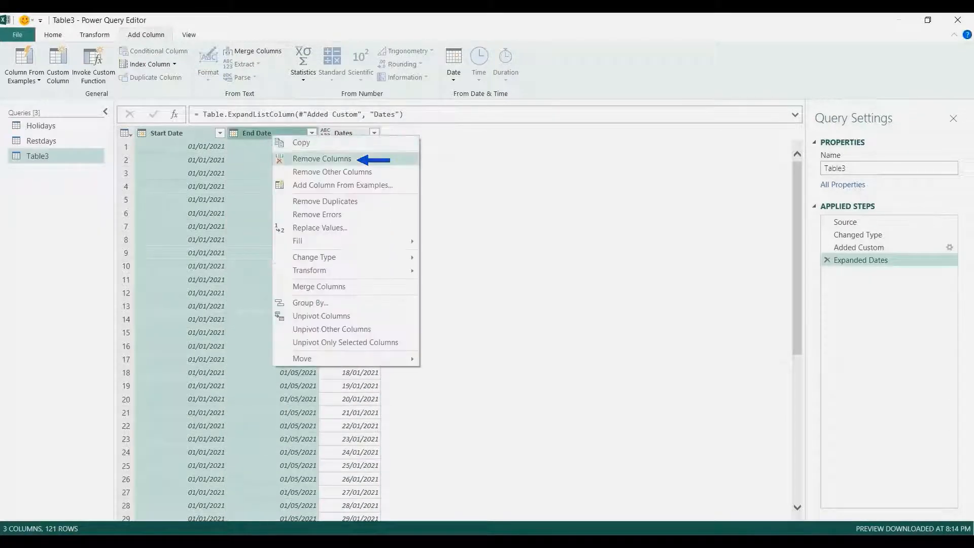
{"action": "left_click", "coordinate": [304, 158]}
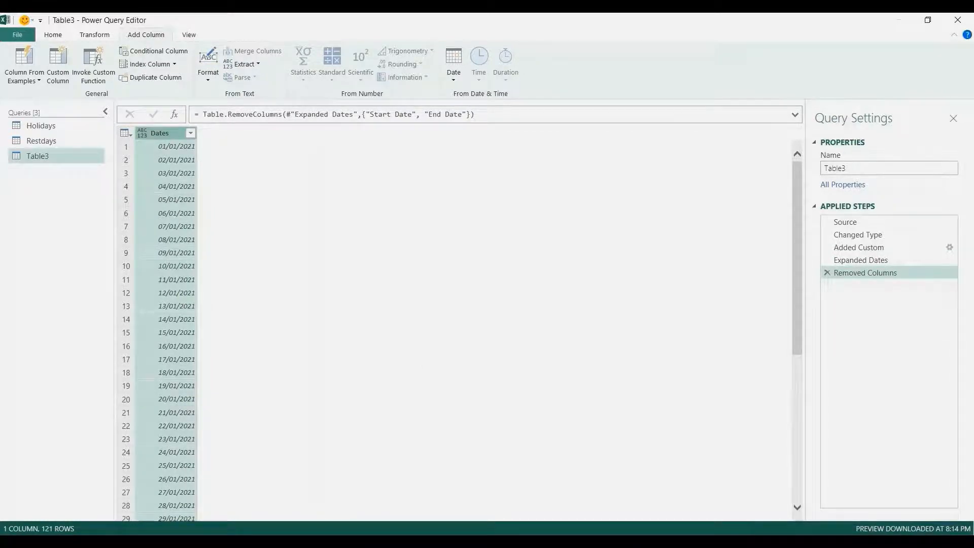
Step: Rename the Table3 query as Alldates
{"action": "left_click_drag", "start_coordinate": [847, 168], "coordinate": [823, 168]}
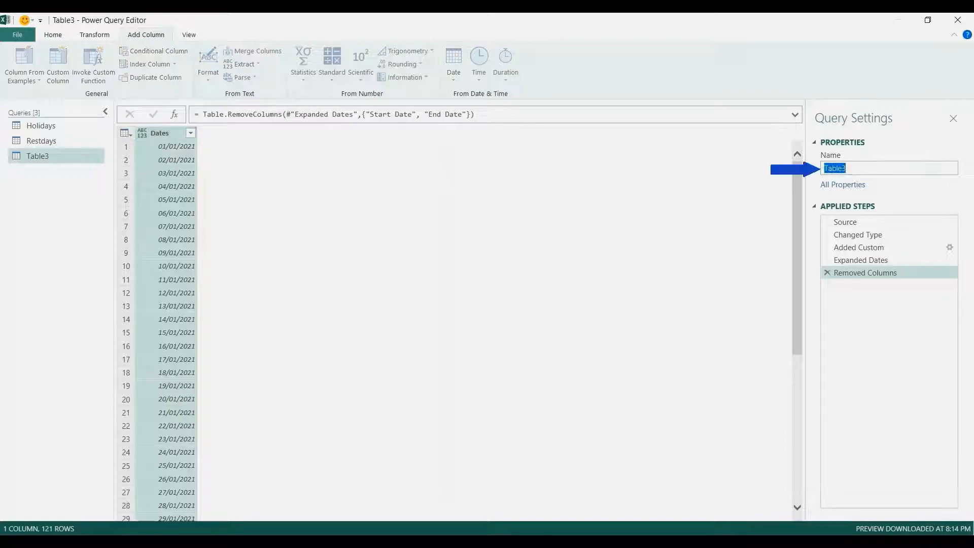
{"action": "type", "text": "At"}
{"action": "type", "text": "ldates"}
{"action": "key", "text": "Return"}
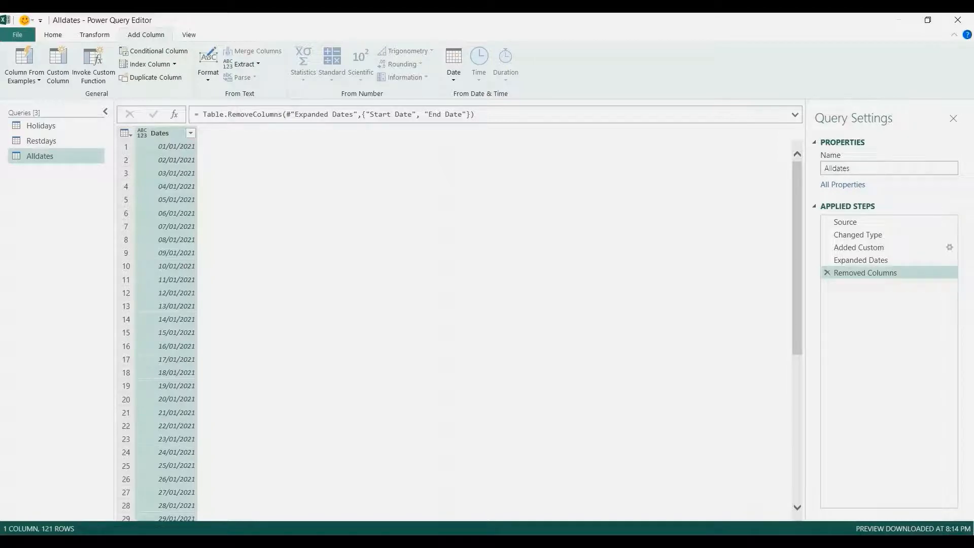
Step: Start a merge as a new query with Alldates as the first table and Dates as its matching column
{"action": "right_click", "coordinate": [48, 181]}
{"action": "mouse_move", "coordinate": [86, 204]}
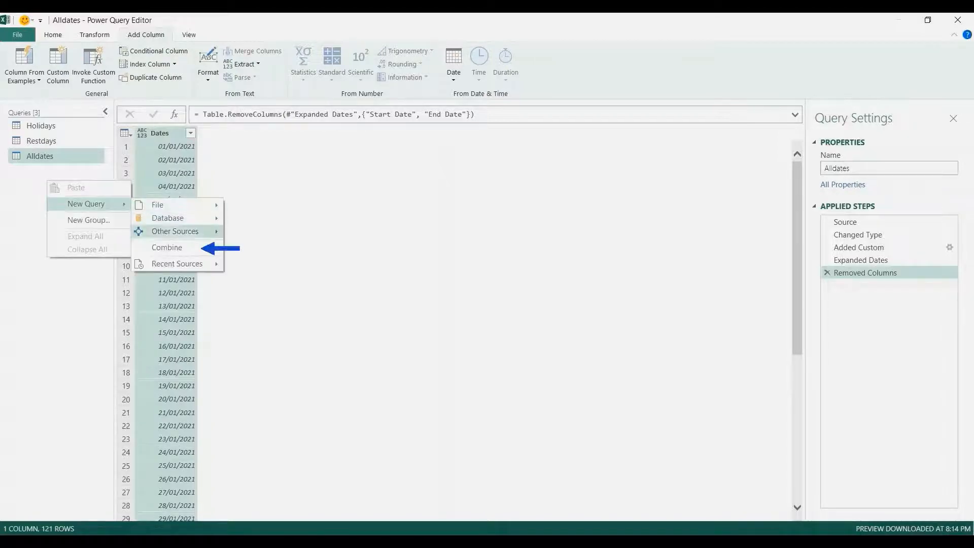
{"action": "mouse_move", "coordinate": [175, 248]}
{"action": "left_click", "coordinate": [278, 247]}
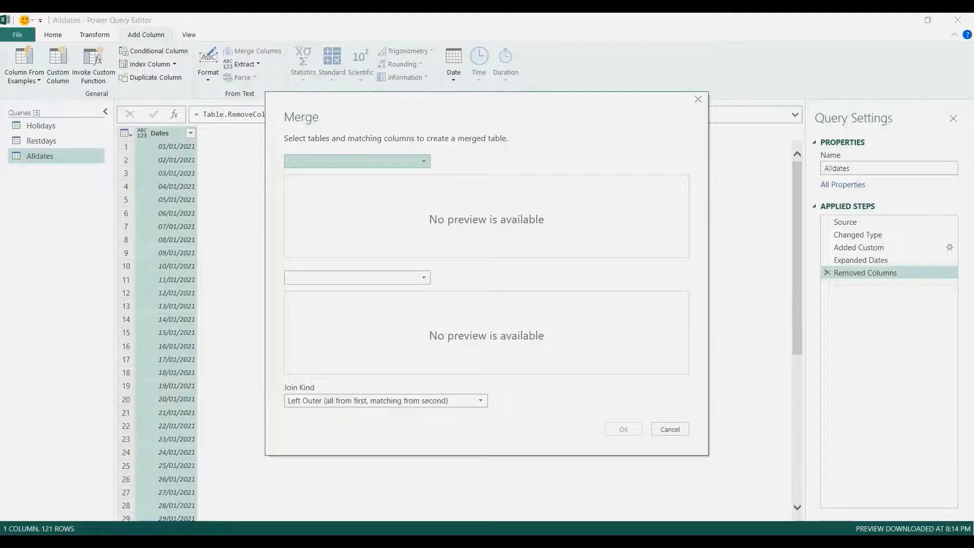
{"action": "left_click", "coordinate": [357, 161]}
{"action": "left_click", "coordinate": [358, 176]}
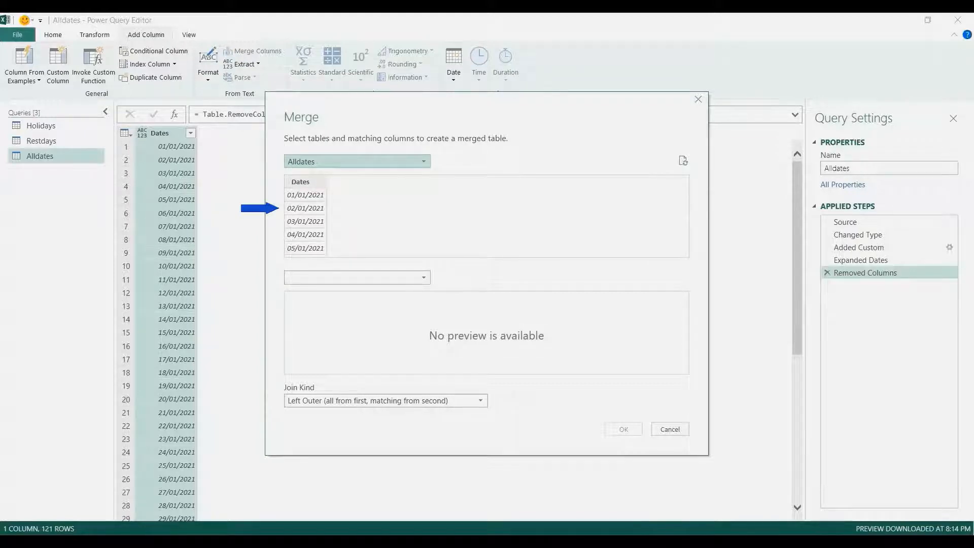
{"action": "left_click", "coordinate": [301, 182]}
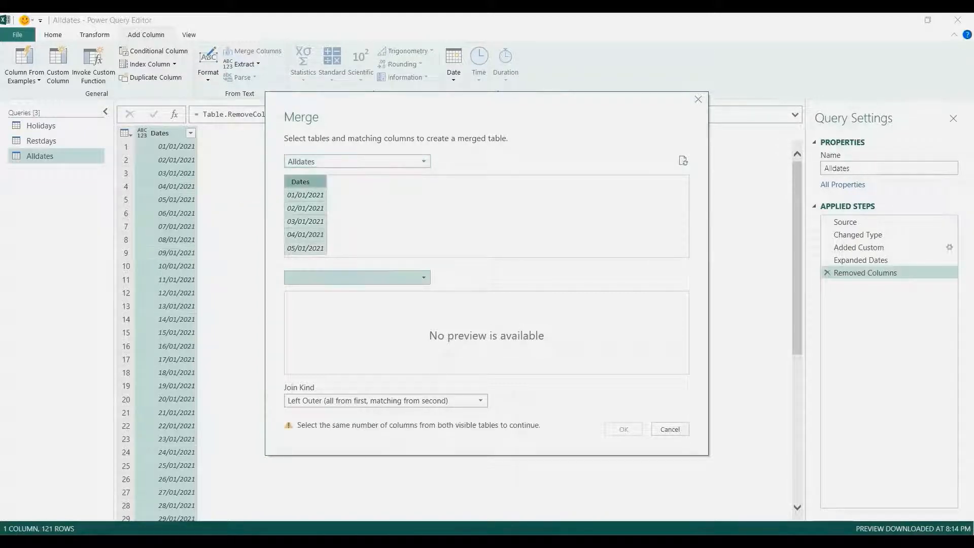
Step: Match against the Date column of the Holidays table and create the merge with a Left Anti (rows only in first) join
{"action": "left_click", "coordinate": [357, 278]}
{"action": "left_click", "coordinate": [303, 305]}
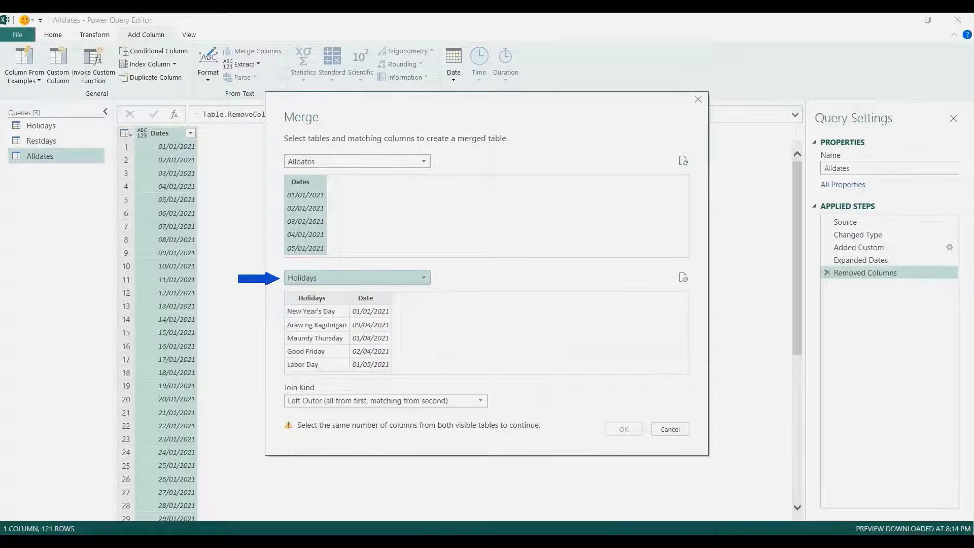
{"action": "left_click", "coordinate": [371, 299]}
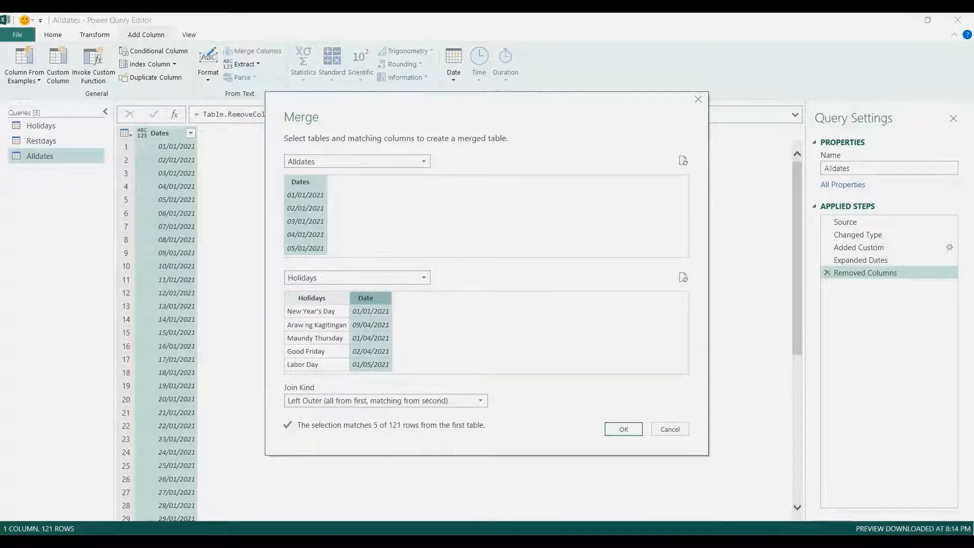
{"action": "left_click", "coordinate": [480, 401]}
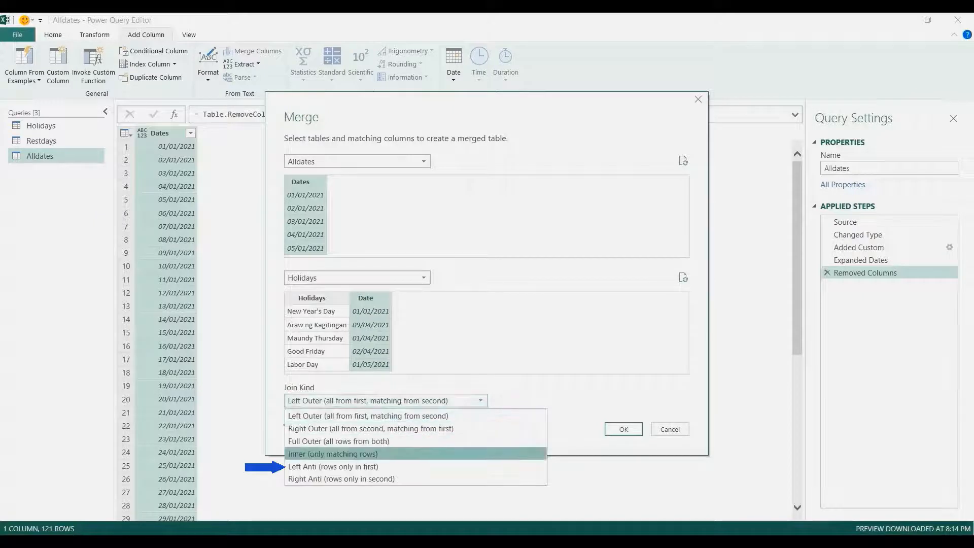
{"action": "left_click", "coordinate": [333, 466]}
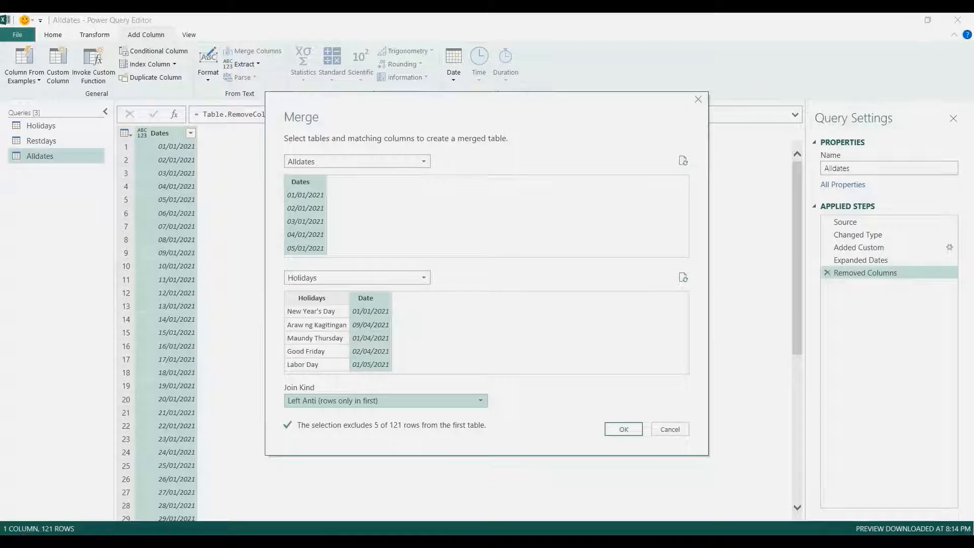
{"action": "left_click", "coordinate": [623, 430]}
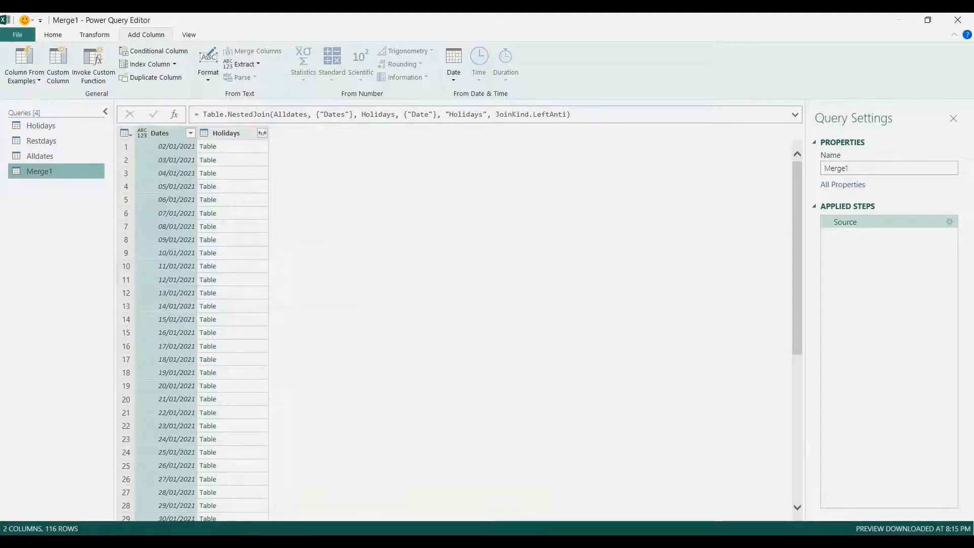
Step: Remove the Holidays column from the Merge1 query
{"action": "left_click", "coordinate": [226, 134]}
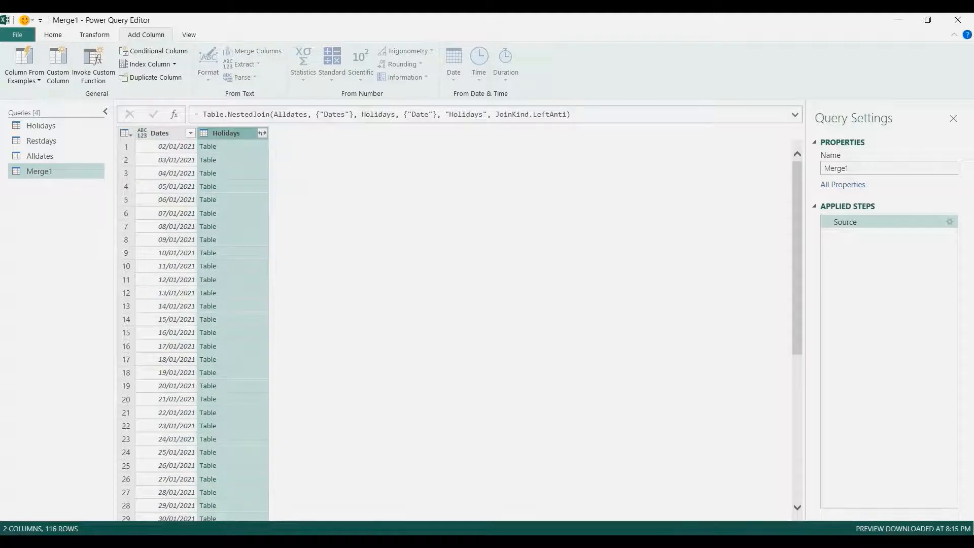
{"action": "right_click", "coordinate": [239, 133]}
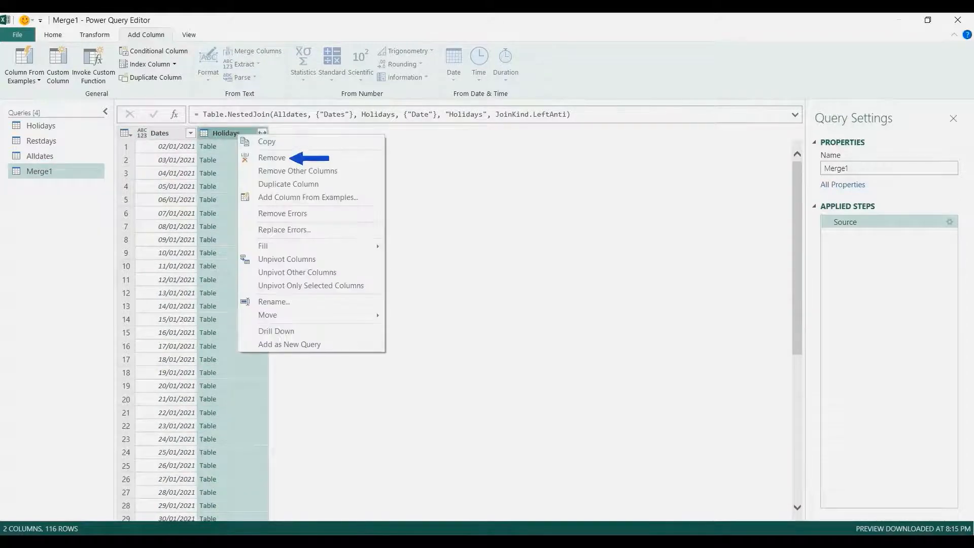
{"action": "left_click", "coordinate": [273, 157]}
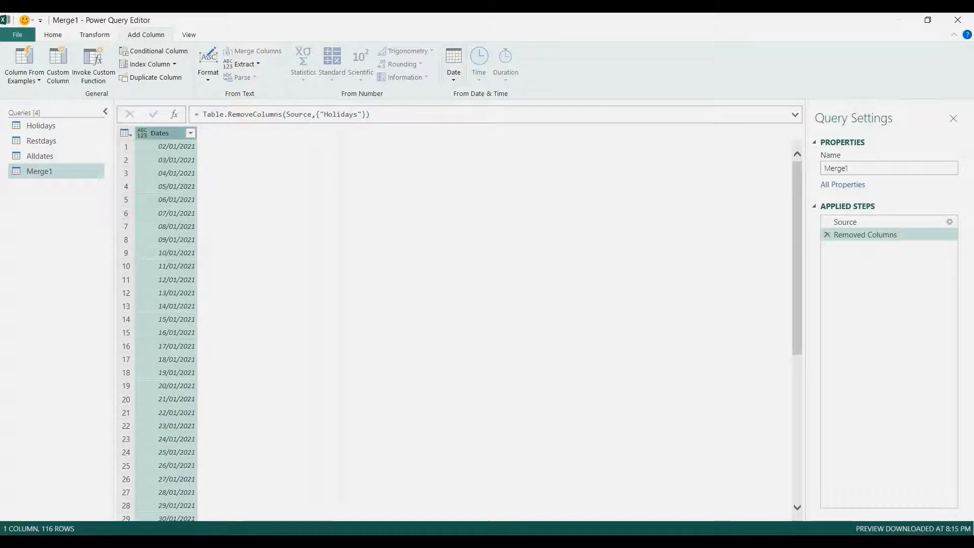
Step: Add a column with the name of the day for each value in Dates
{"action": "left_click", "coordinate": [453, 64]}
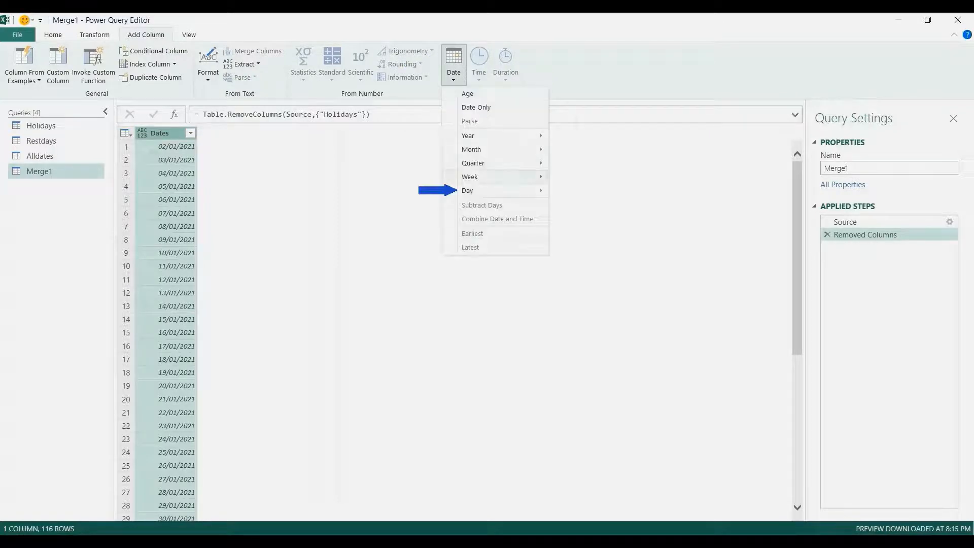
{"action": "mouse_move", "coordinate": [494, 190]}
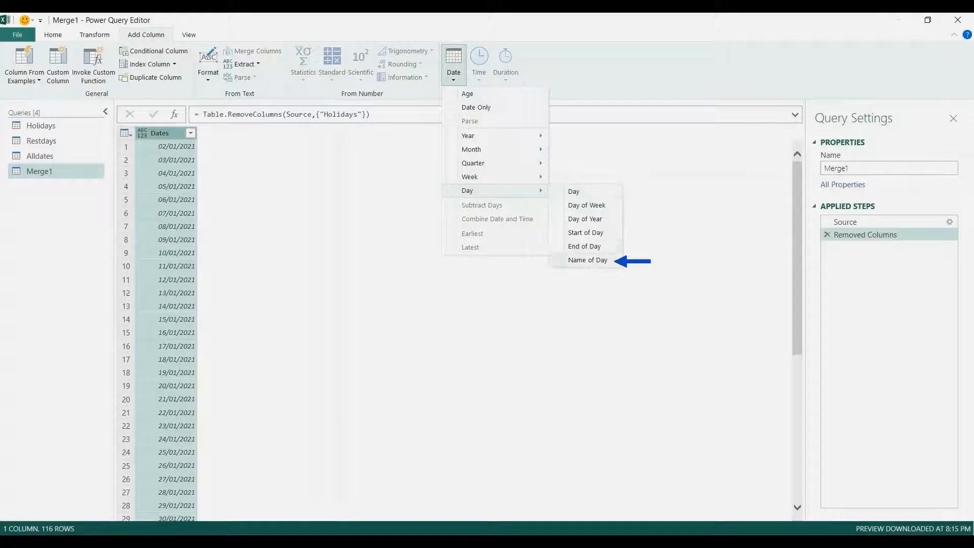
{"action": "left_click", "coordinate": [588, 260]}
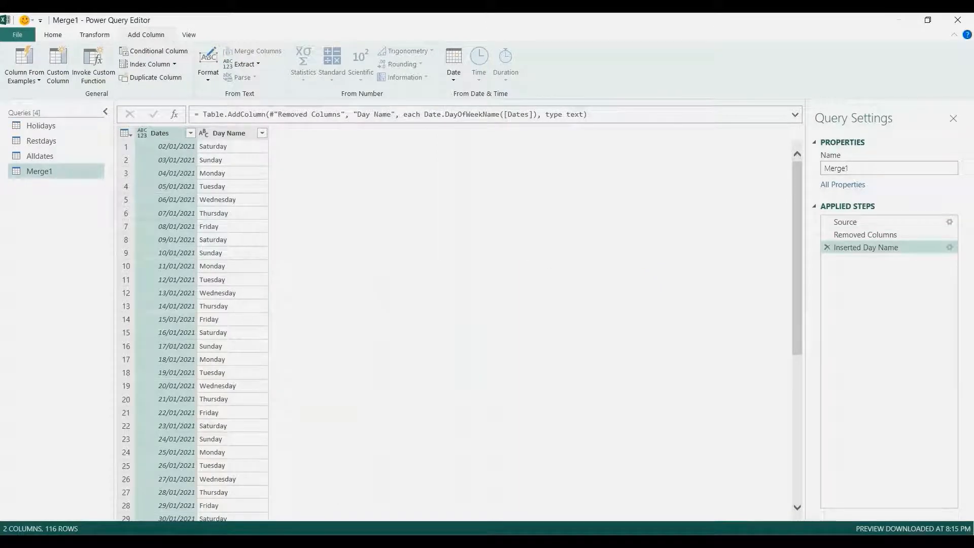
Step: Merge the Merge1 query's Day Name column with Rest Days from the Restdays table using a Left Anti (rows only in first) join
{"action": "left_click", "coordinate": [53, 35]}
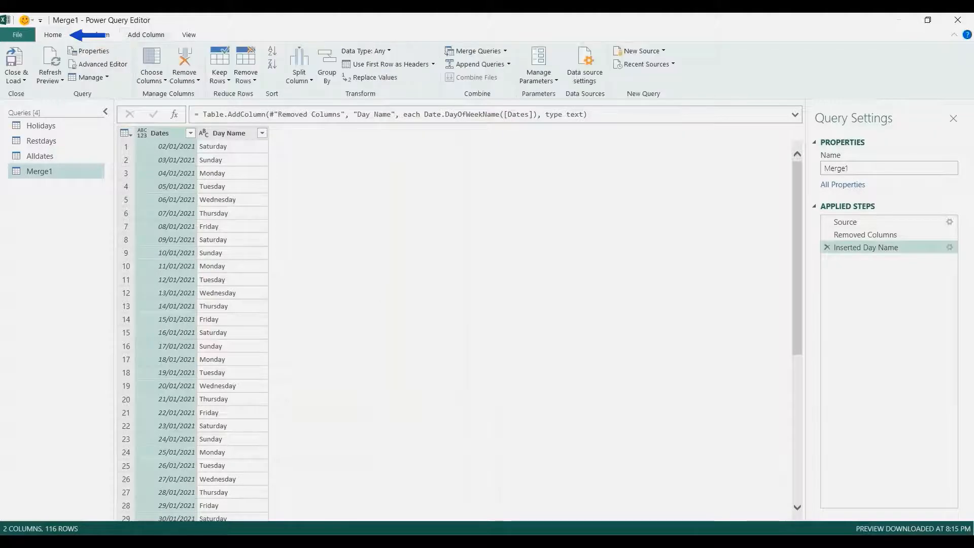
{"action": "left_click", "coordinate": [478, 51]}
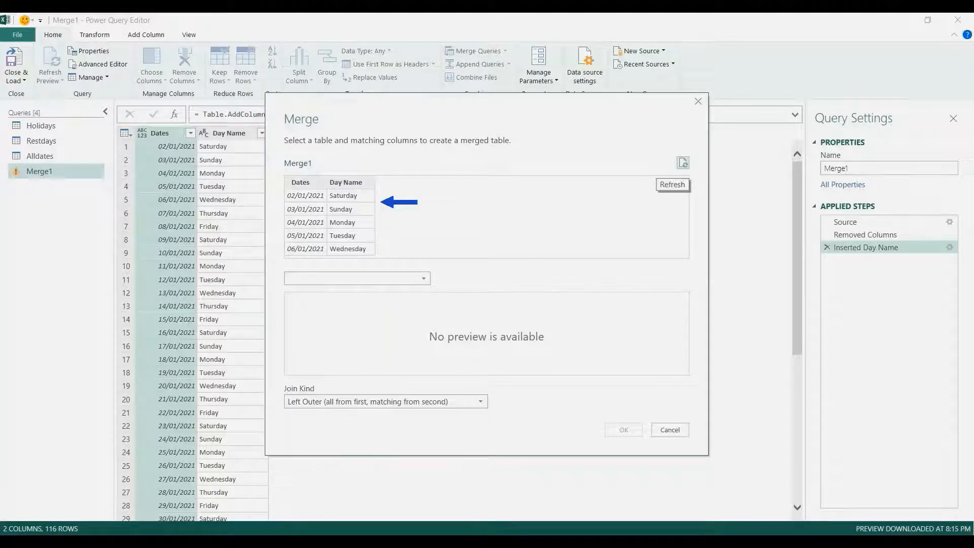
{"action": "left_click", "coordinate": [345, 182]}
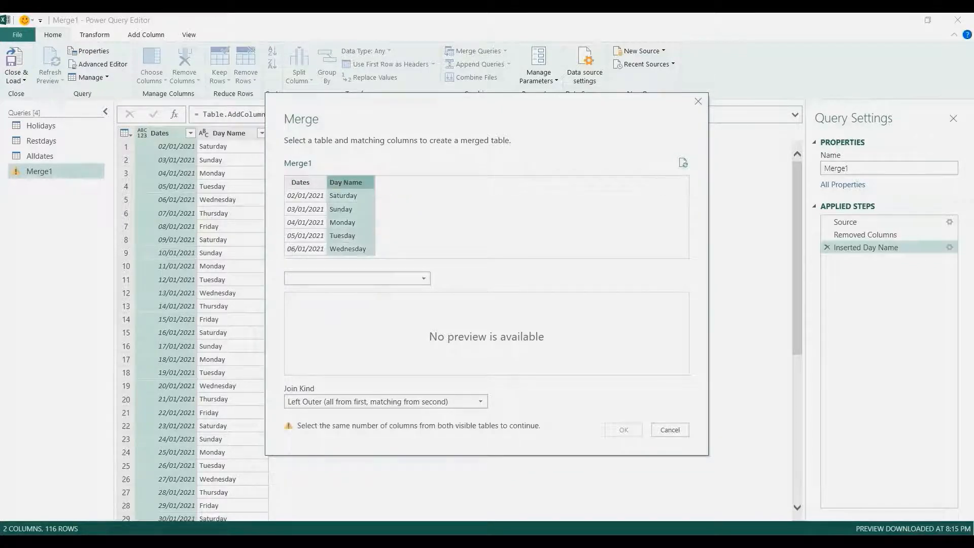
{"action": "left_click", "coordinate": [355, 278]}
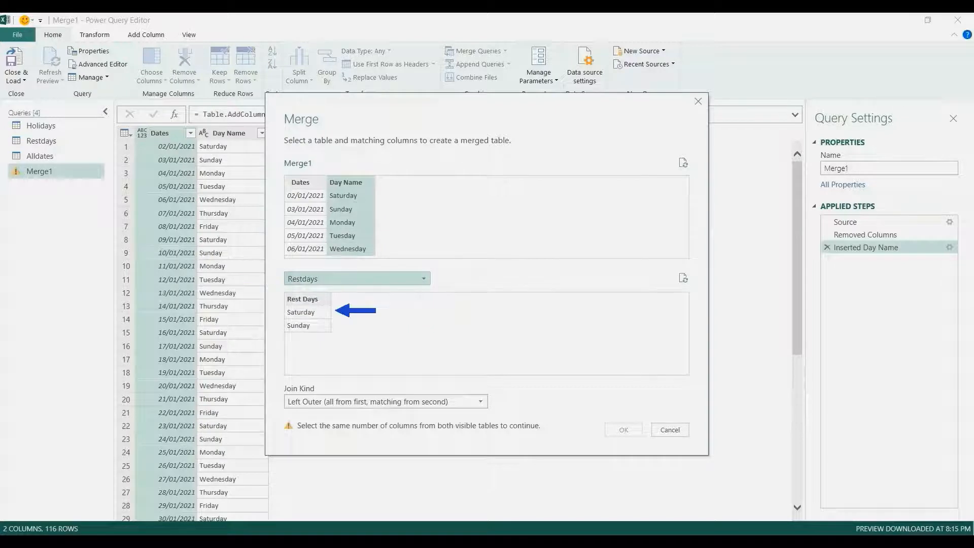
{"action": "left_click", "coordinate": [303, 299]}
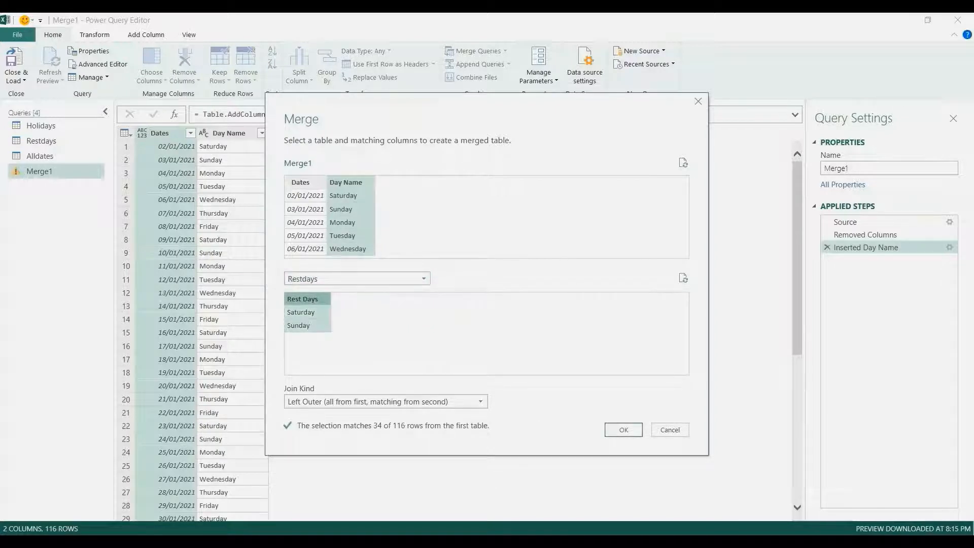
{"action": "left_click", "coordinate": [386, 402]}
{"action": "left_click", "coordinate": [334, 465]}
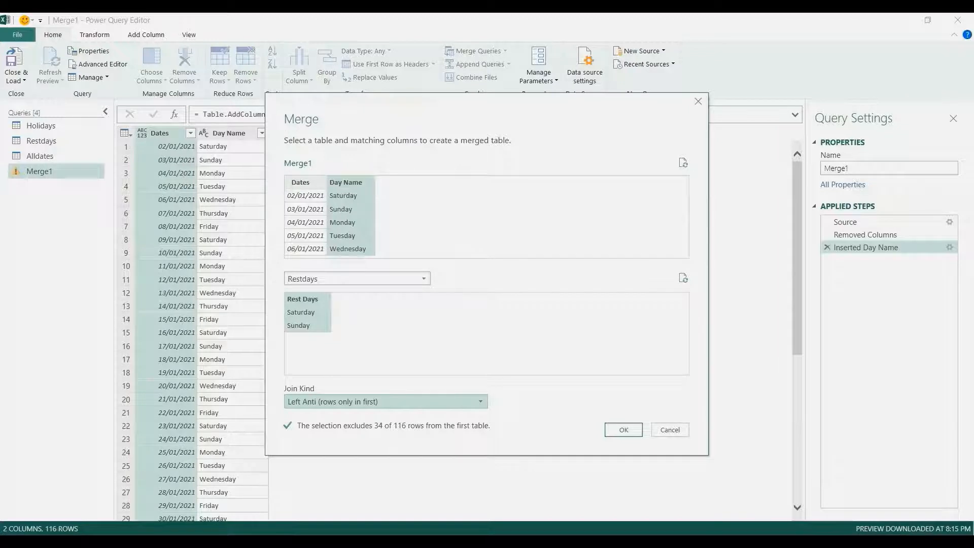
{"action": "left_click_drag", "start_coordinate": [477, 103], "coordinate": [521, 108]}
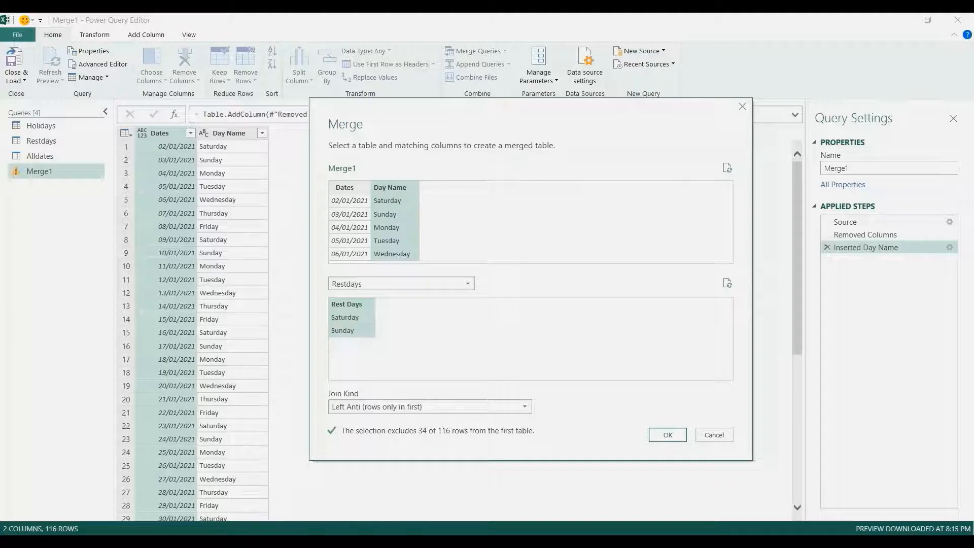
{"action": "key", "text": "Return"}
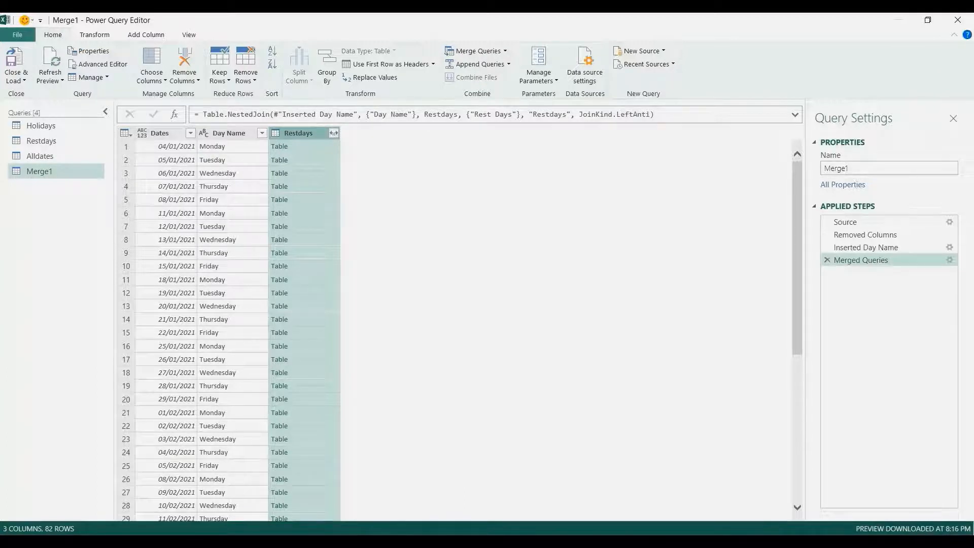
Step: Remove the Day Name and Restdays columns from the Merge1 query
{"action": "left_click", "coordinate": [229, 133]}
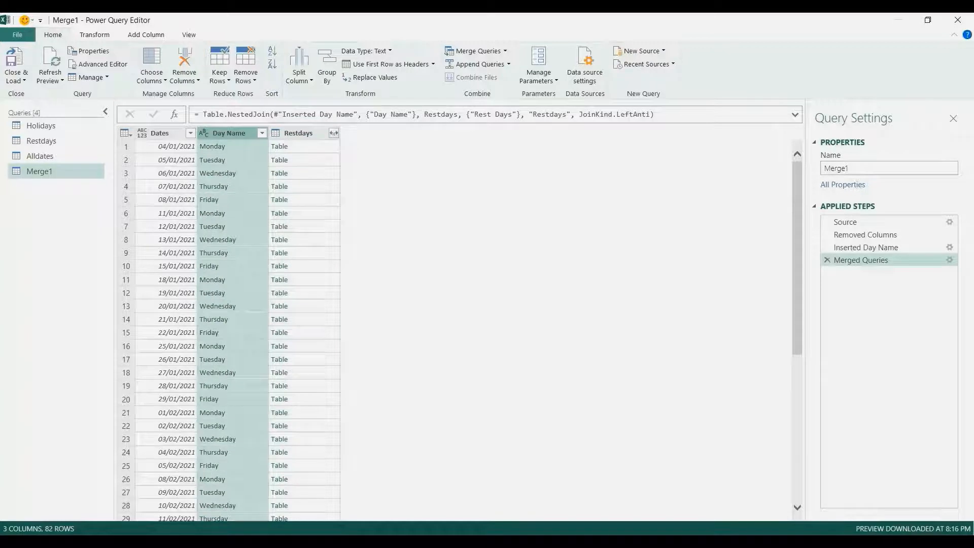
{"action": "left_click", "coordinate": [299, 134], "text": "ctrl"}
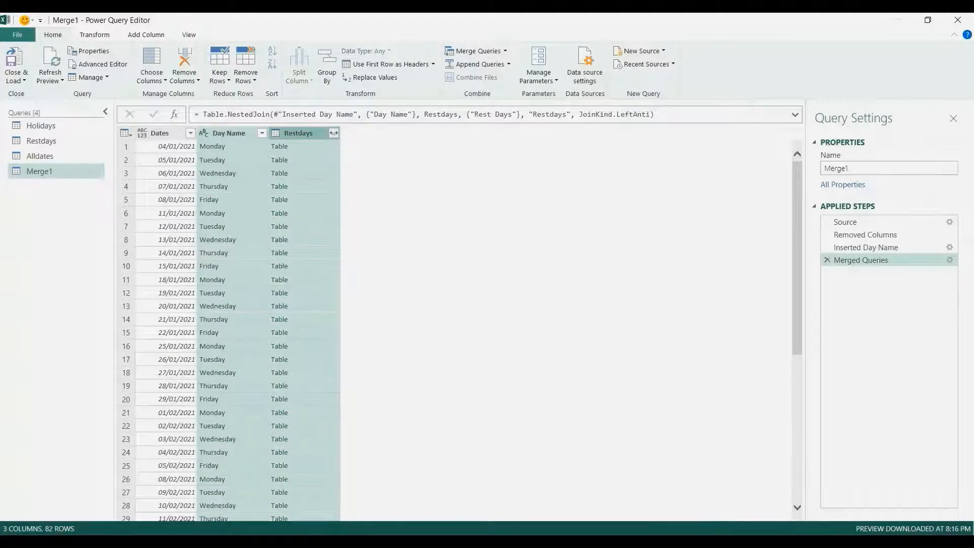
{"action": "right_click", "coordinate": [299, 133]}
{"action": "left_click", "coordinate": [335, 153]}
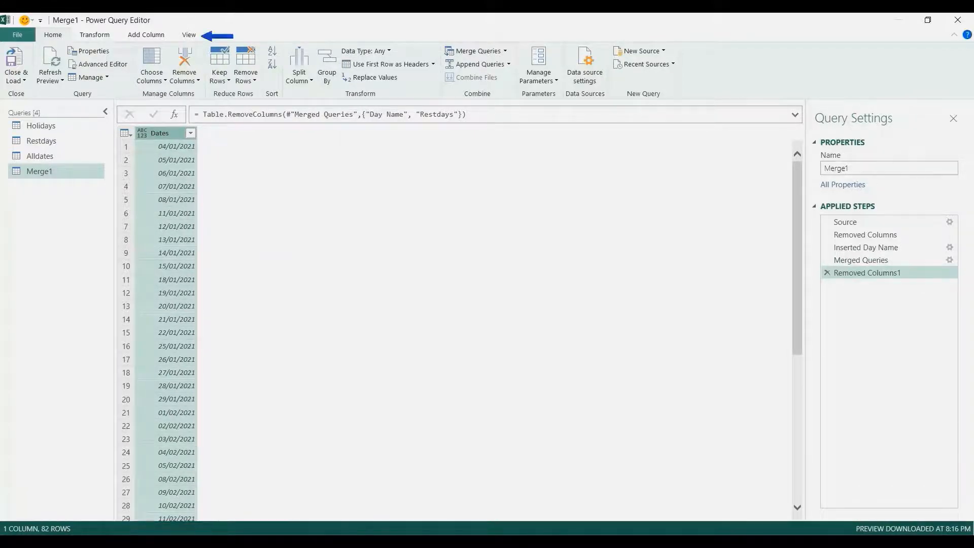
Step: Open the Merge1 query's M code for editing and add a comma and a new line after the #"Removed Columns1" definition
{"action": "left_click", "coordinate": [188, 35]}
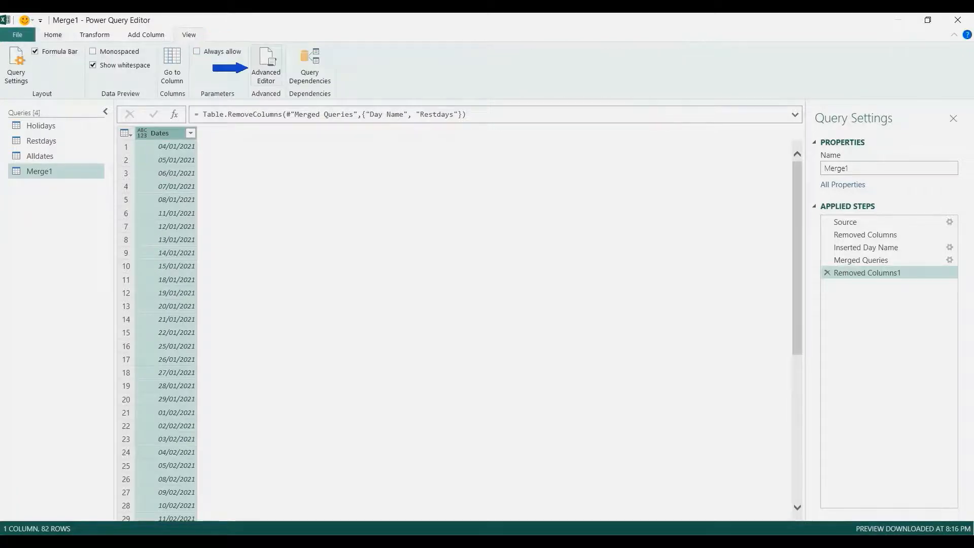
{"action": "left_click", "coordinate": [266, 65]}
{"action": "left_click_drag", "start_coordinate": [396, 138], "coordinate": [39, 93]}
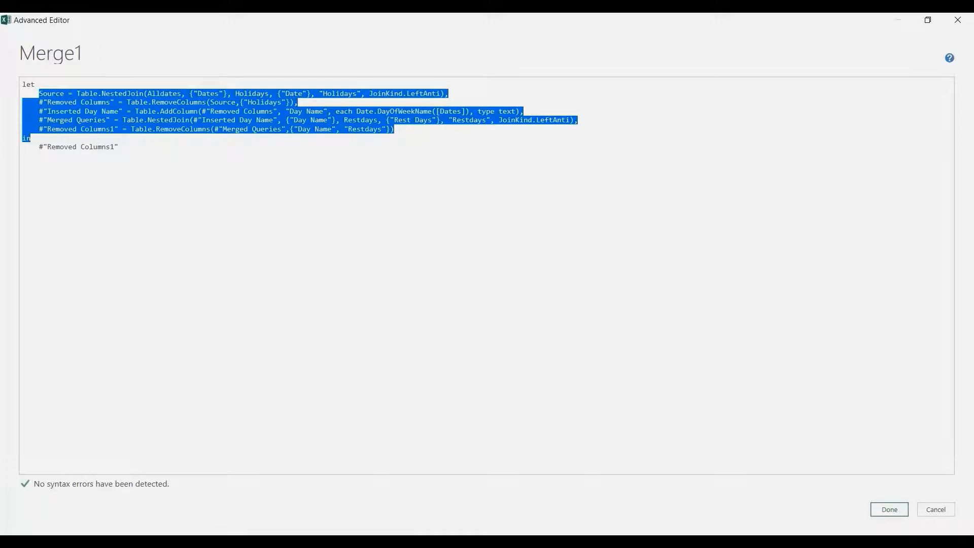
{"action": "left_click", "coordinate": [376, 203]}
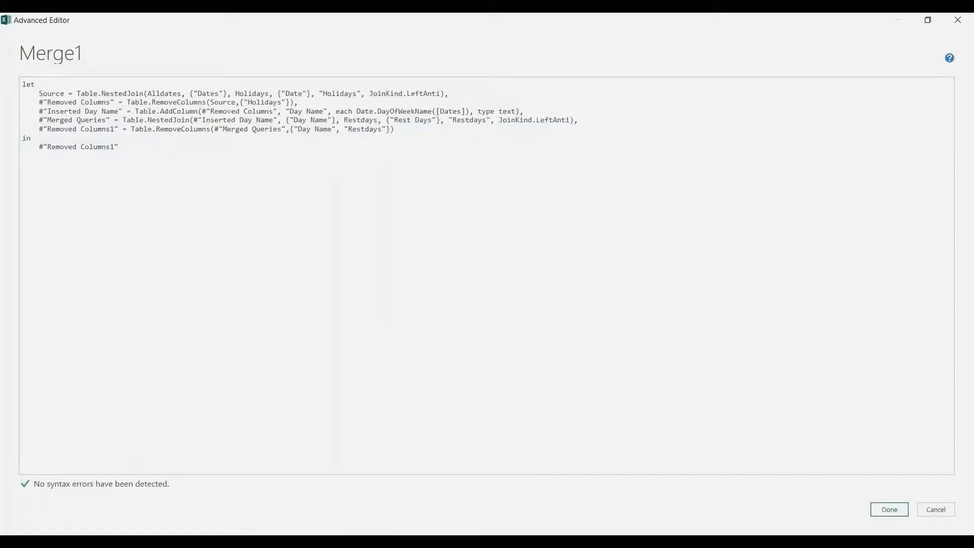
{"action": "type", "text": ","}
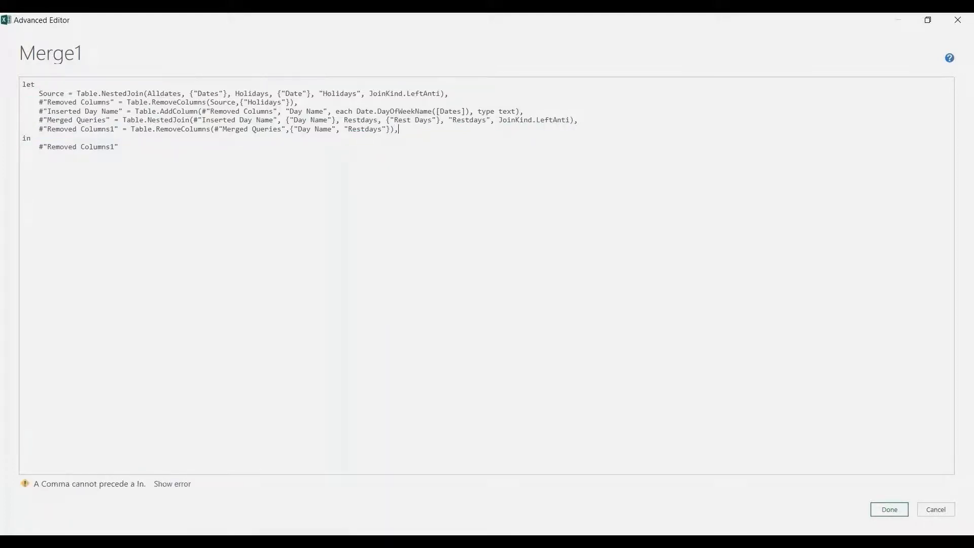
{"action": "key", "text": "Return"}
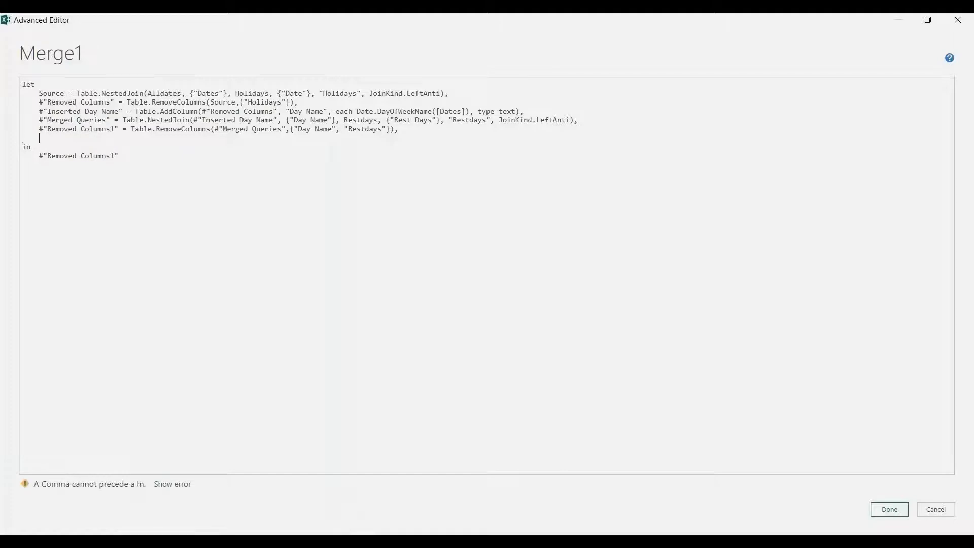
Step: Define a new query step as WorkingDays = Table.RowCount(#"Removed Columns1")
{"action": "type", "text": "Workin"}
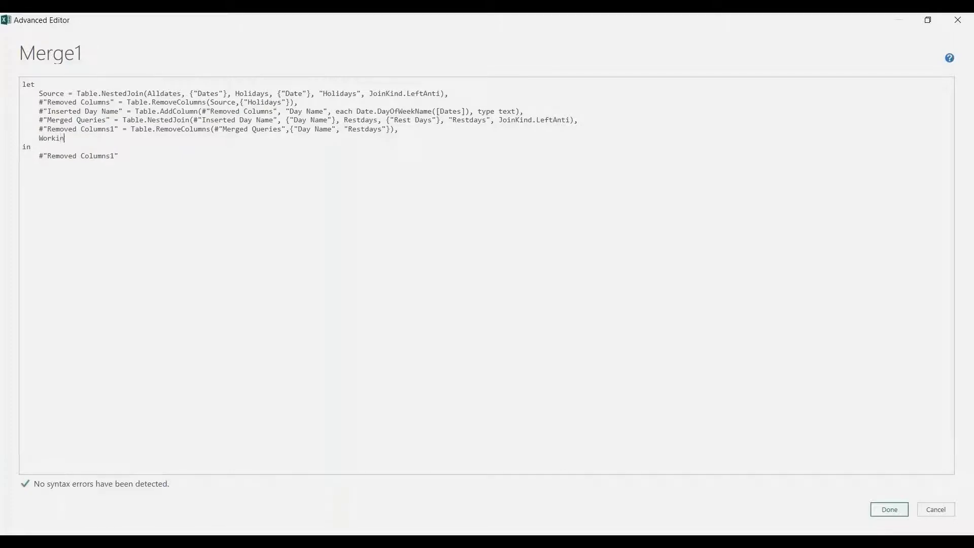
{"action": "type", "text": "gDays ="}
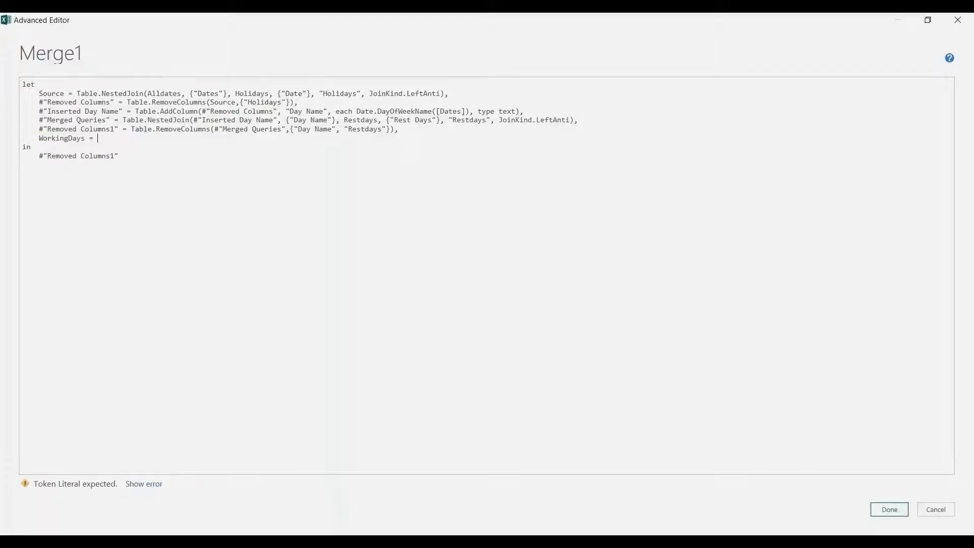
{"action": "type", "text": " Table."}
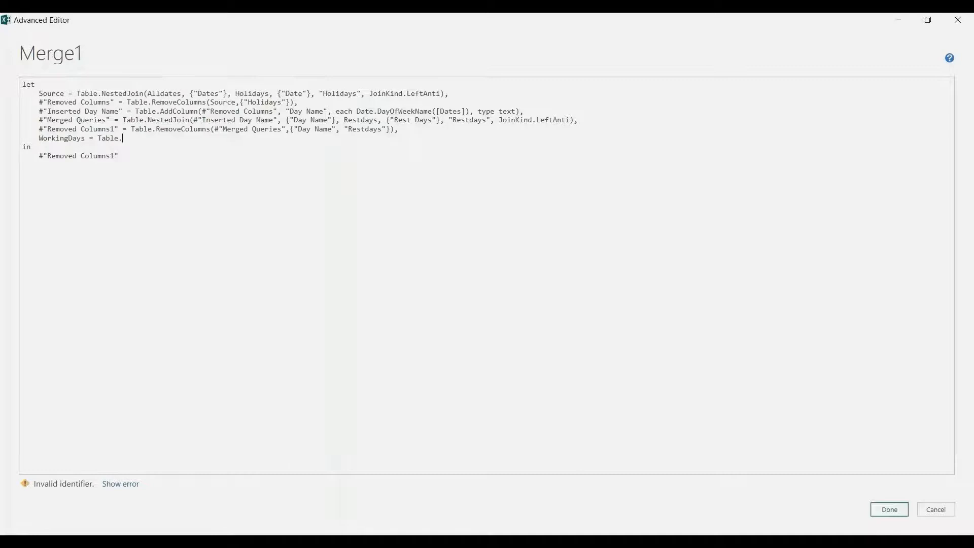
{"action": "type", "text": "Row"}
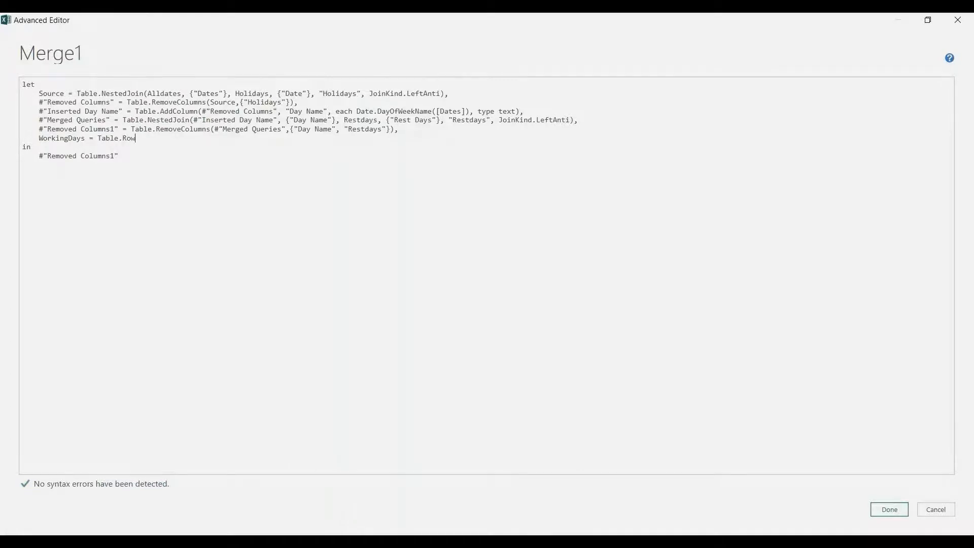
{"action": "type", "text": "Count("}
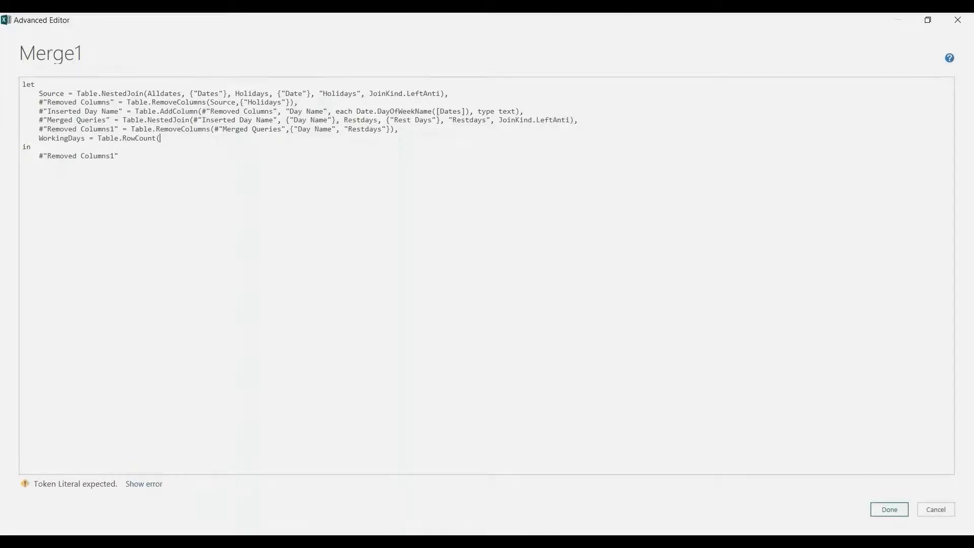
{"action": "left_click_drag", "start_coordinate": [119, 128], "coordinate": [38, 129]}
{"action": "key", "text": "ctrl+c"}
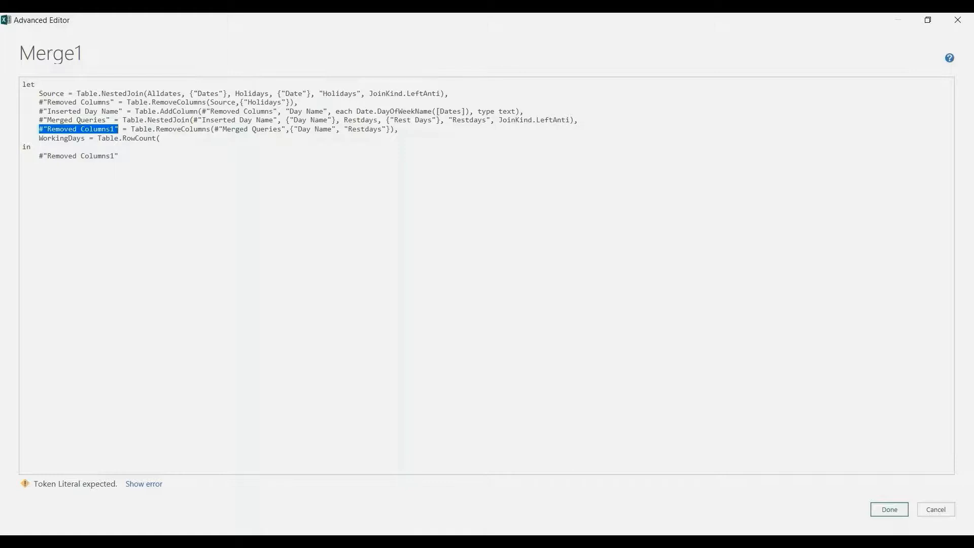
{"action": "left_click", "coordinate": [161, 138]}
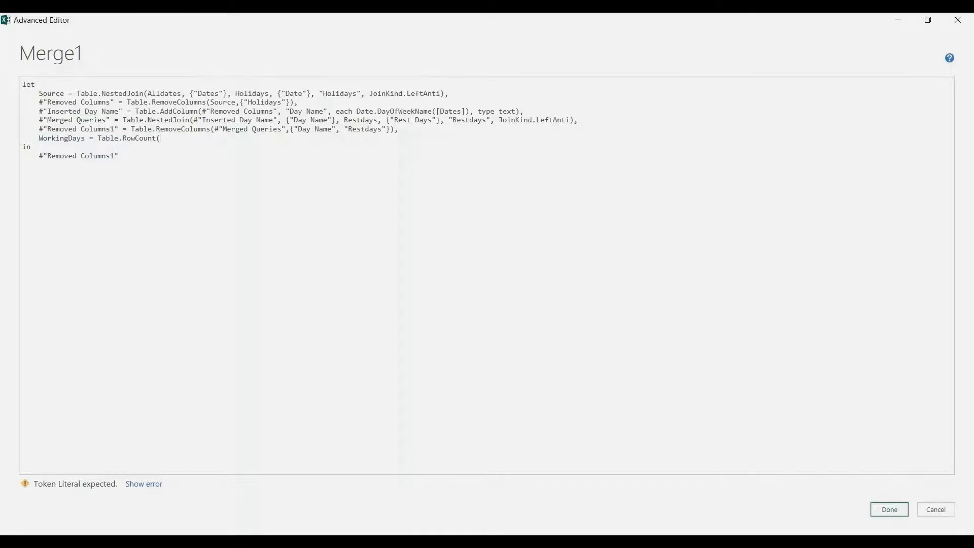
{"action": "key", "text": "ctrl+v"}
{"action": "type", "text": ")"}
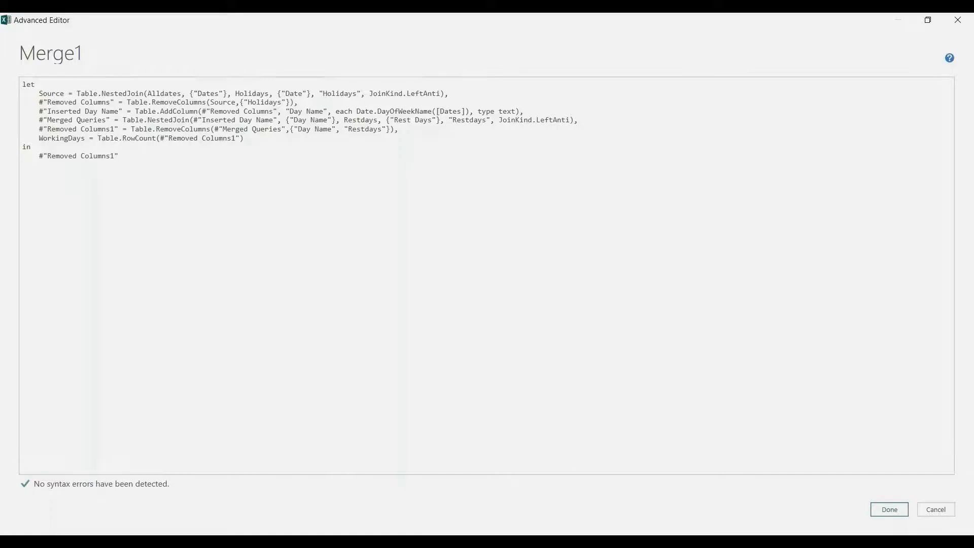
Step: Wrap the Table.RowCount expression of the WorkingDays line in a Number.From() function
{"action": "type", "text": "umber"}
{"action": "key", "text": "BackSpace"}
{"action": "key", "text": "BackSpace"}
{"action": "key", "text": "BackSpace"}
{"action": "key", "text": "BackSpace"}
{"action": "key", "text": "BackSpace"}
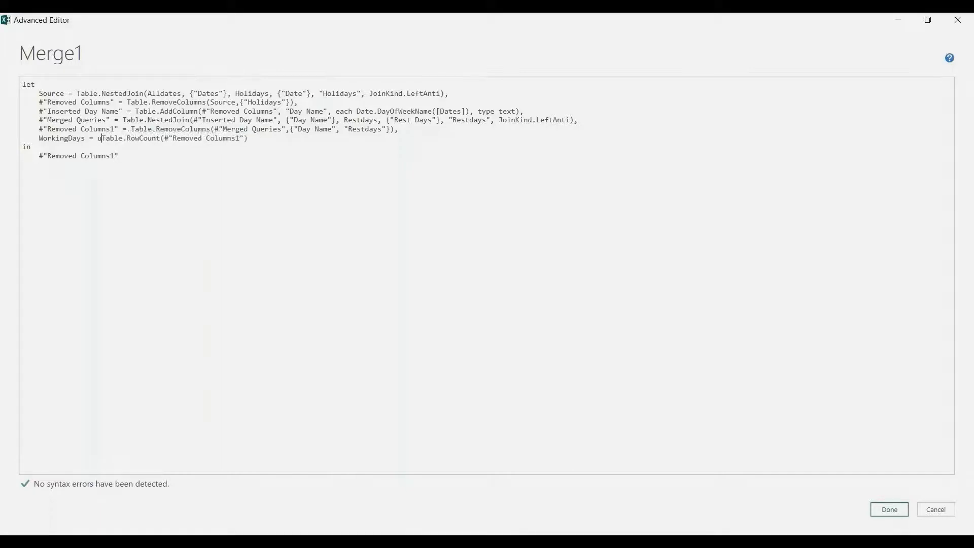
{"action": "type", "text": "Number.From("}
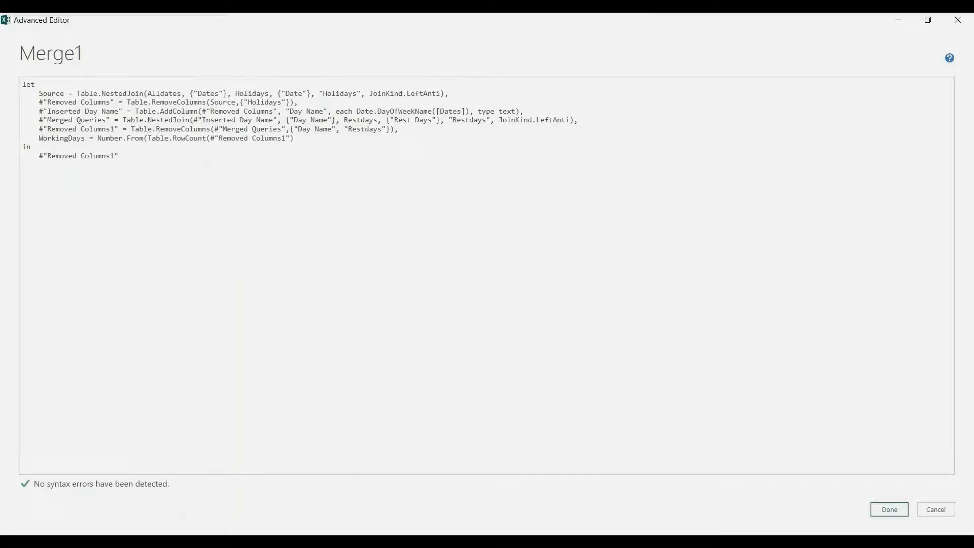
{"action": "key", "text": "shift+End"}
{"action": "key", "text": "End"}
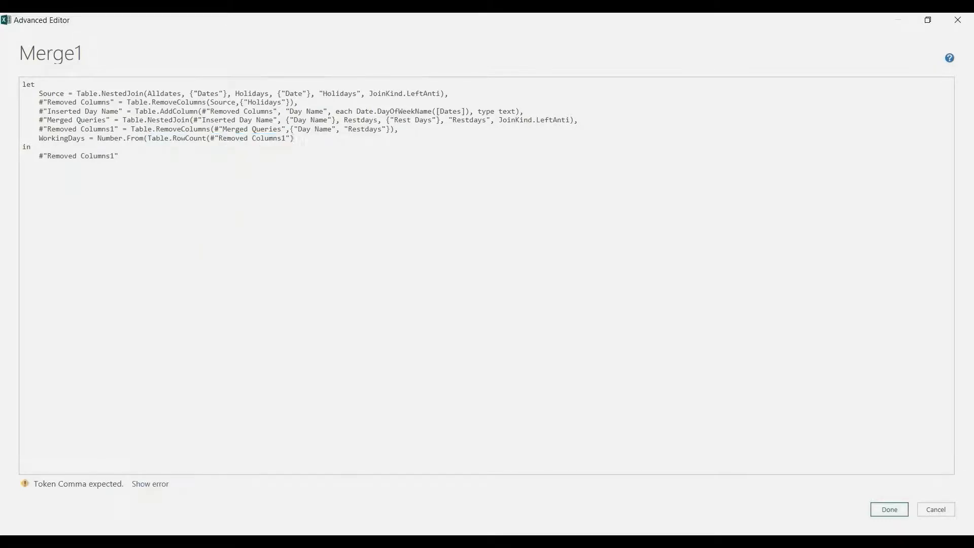
{"action": "type", "text": ")"}
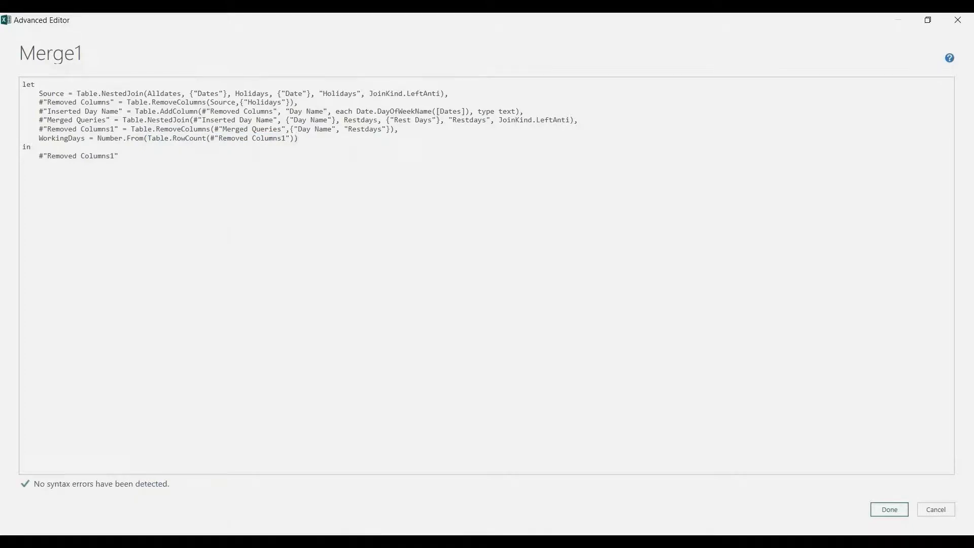
Step: Replace the result after "in" with WorkingDays and apply the edited query code
{"action": "key", "text": "ctrl+shift+Left"}
{"action": "key", "text": "ctrl+shift+Left"}
{"action": "key", "text": "ctrl+shift+Left"}
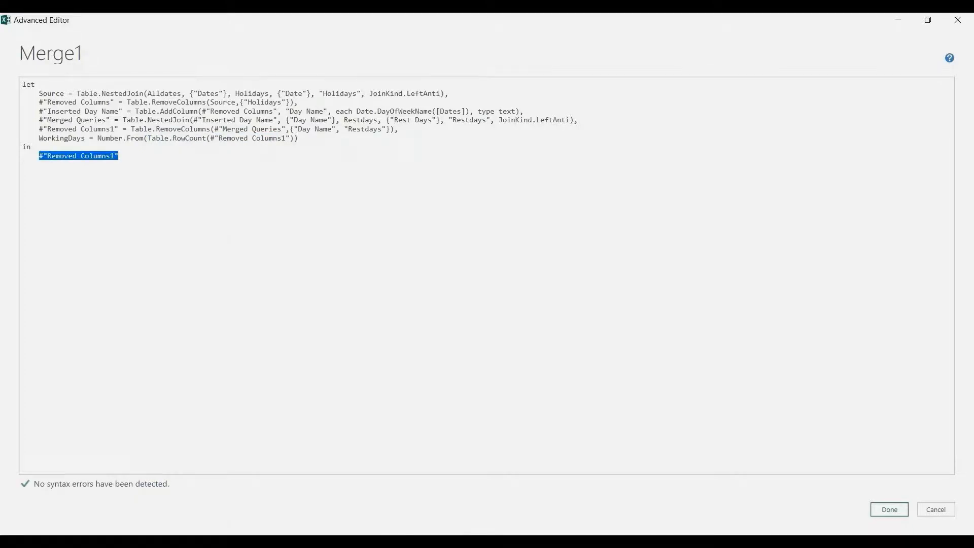
{"action": "type", "text": "Wor"}
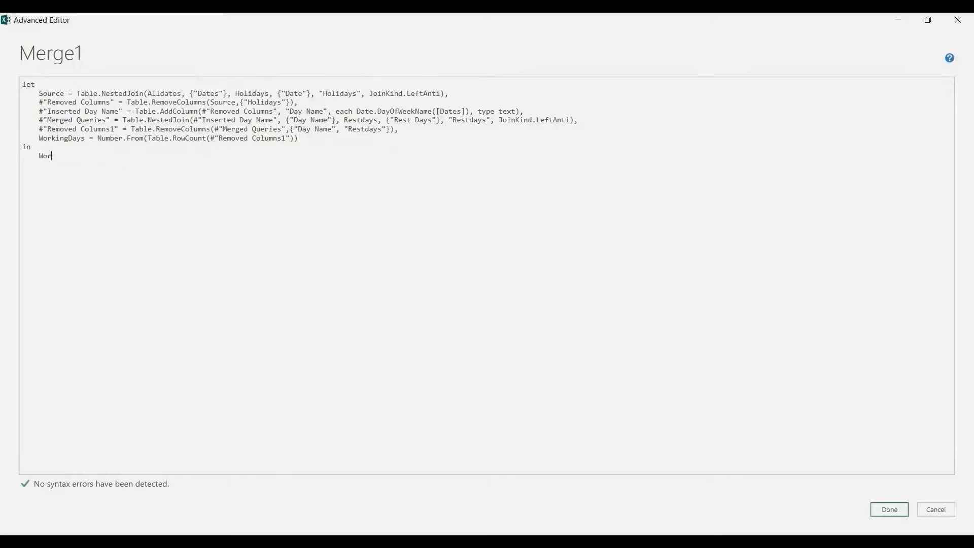
{"action": "type", "text": "kingDays"}
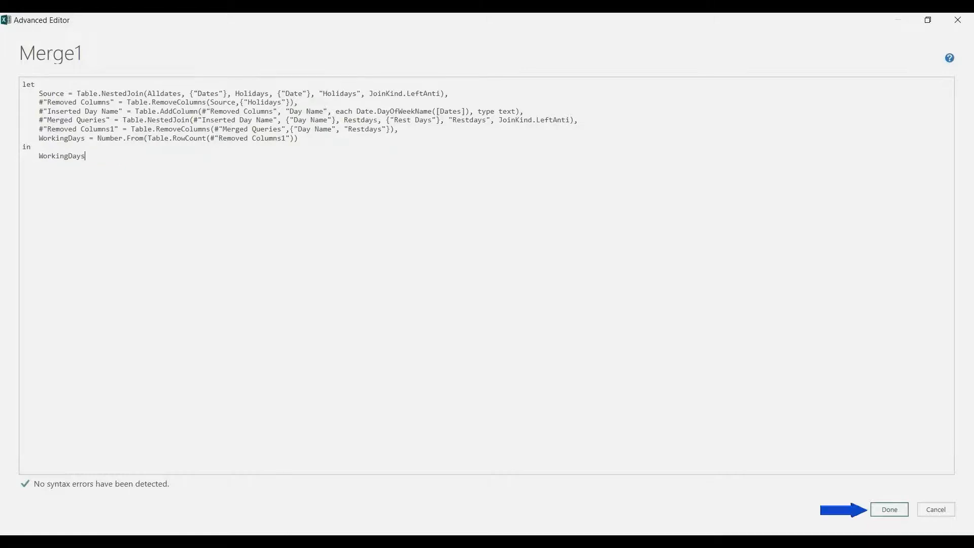
{"action": "left_click", "coordinate": [890, 510]}
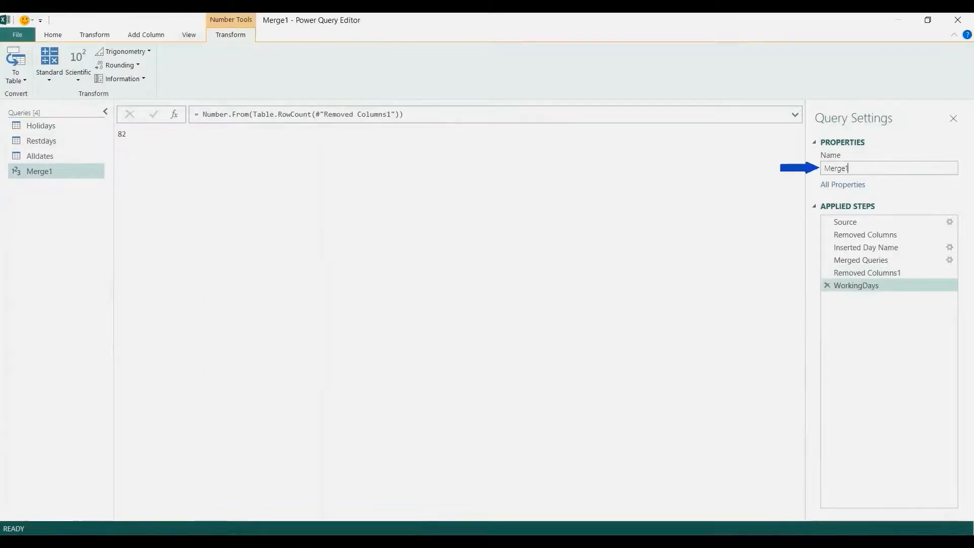
Step: Rename the Merge1 query as WorkingDays
{"action": "double_click", "coordinate": [844, 169]}
{"action": "type", "text": "WorkingDays"}
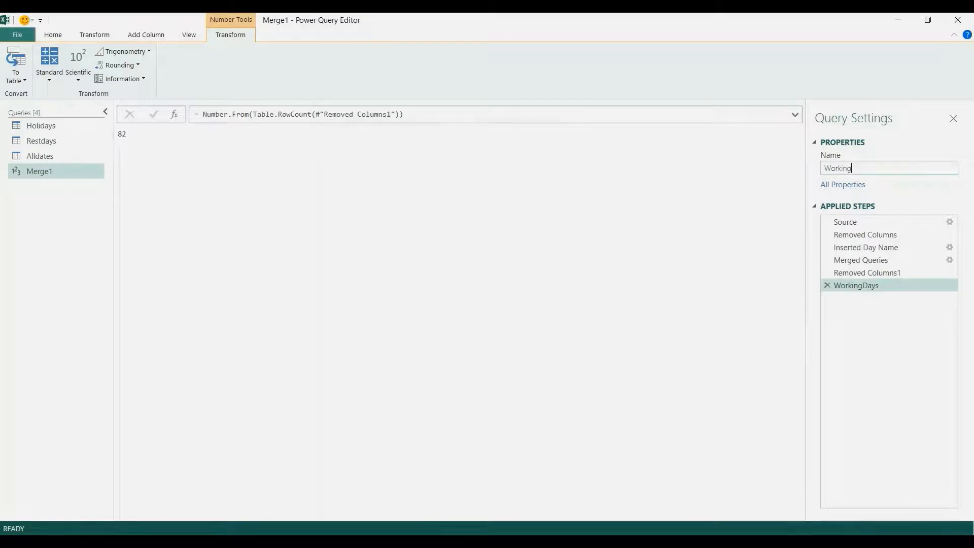
{"action": "key", "text": "Return"}
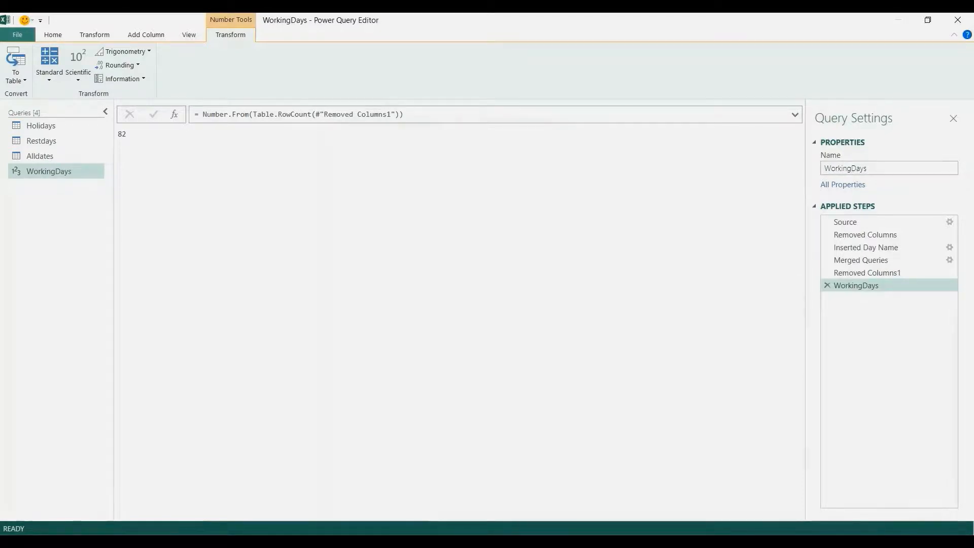
Step: Duplicate the Alldates query and delete the copy's Removed Columns, Expanded Dates and Added Custom steps
{"action": "right_click", "coordinate": [45, 157]}
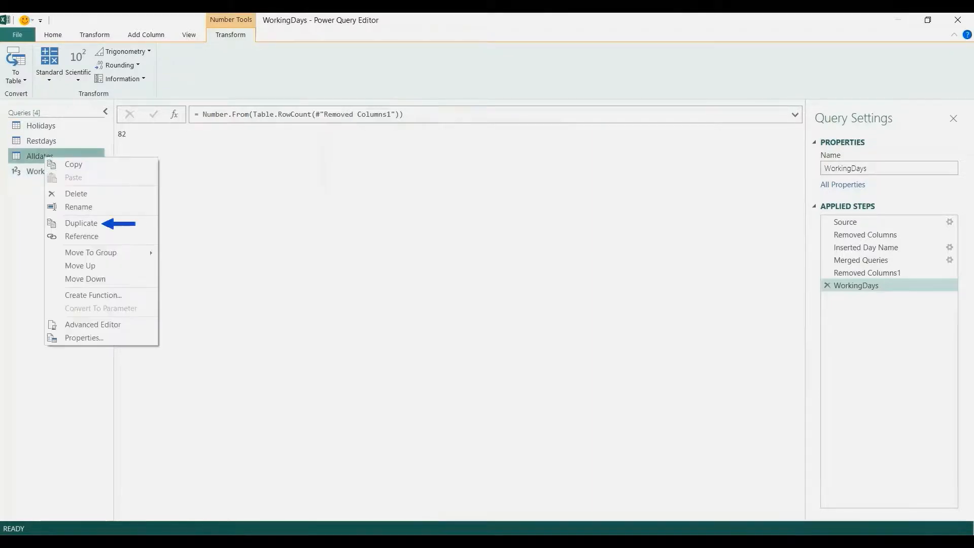
{"action": "left_click", "coordinate": [81, 224]}
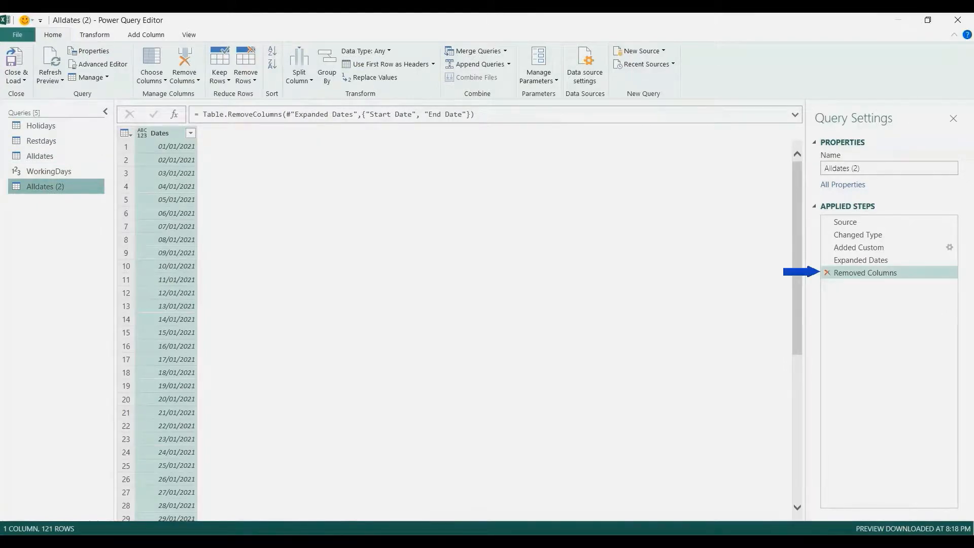
{"action": "left_click", "coordinate": [828, 273]}
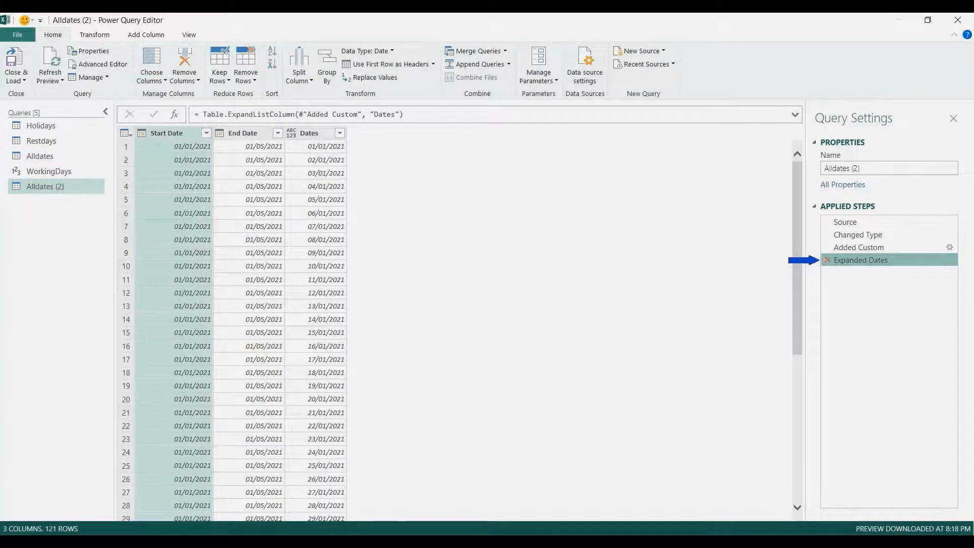
{"action": "left_click", "coordinate": [828, 260]}
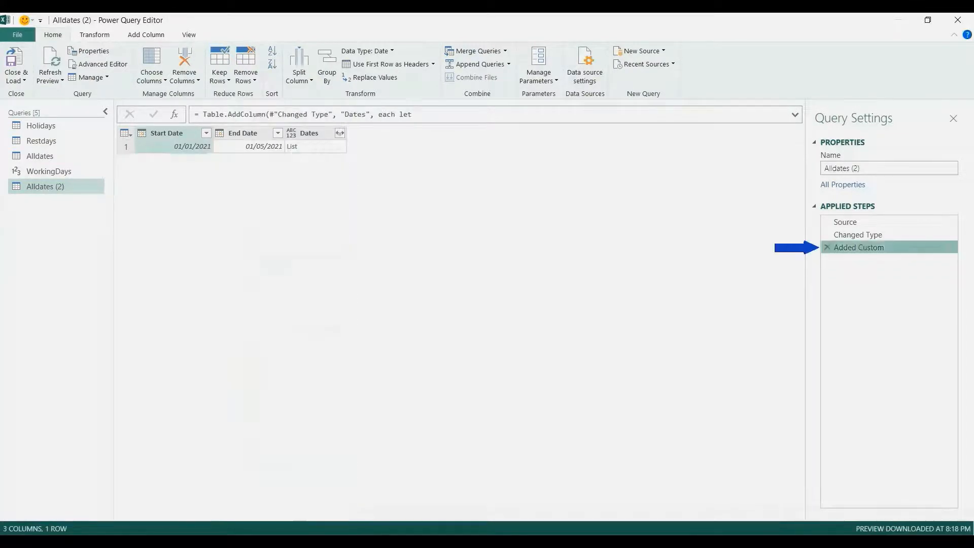
{"action": "left_click", "coordinate": [828, 248]}
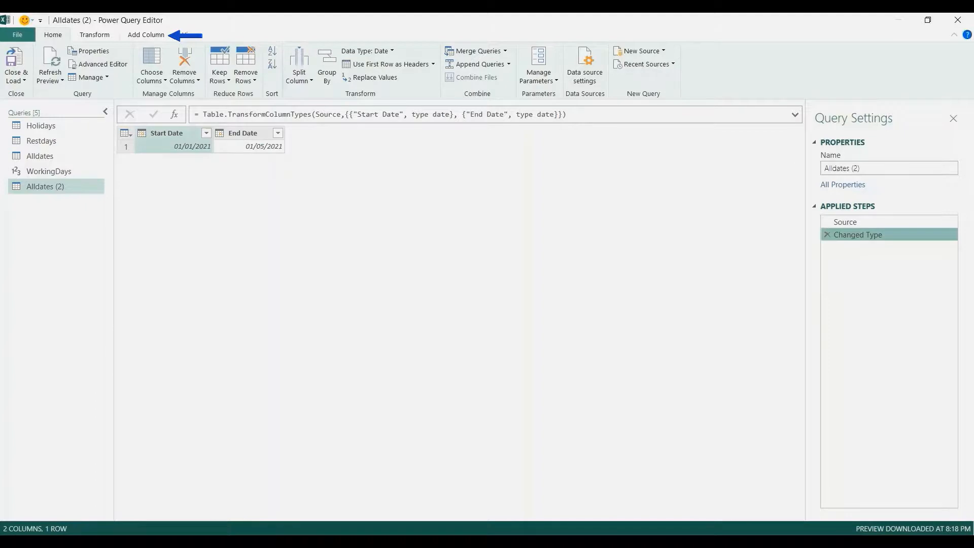
Step: Start a custom column in the duplicated query and name it Working Days
{"action": "left_click", "coordinate": [147, 35]}
{"action": "left_click", "coordinate": [57, 66]}
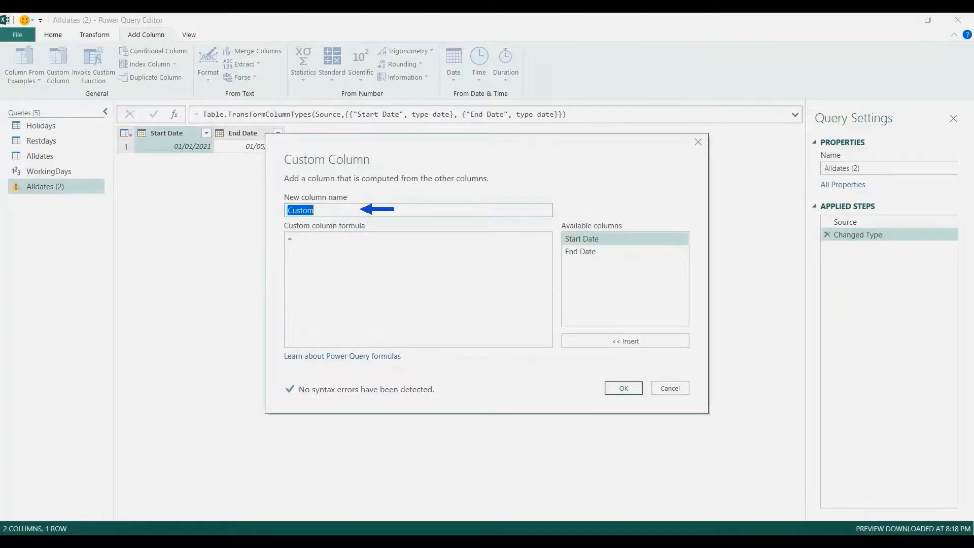
{"action": "type", "text": "Workingd"}
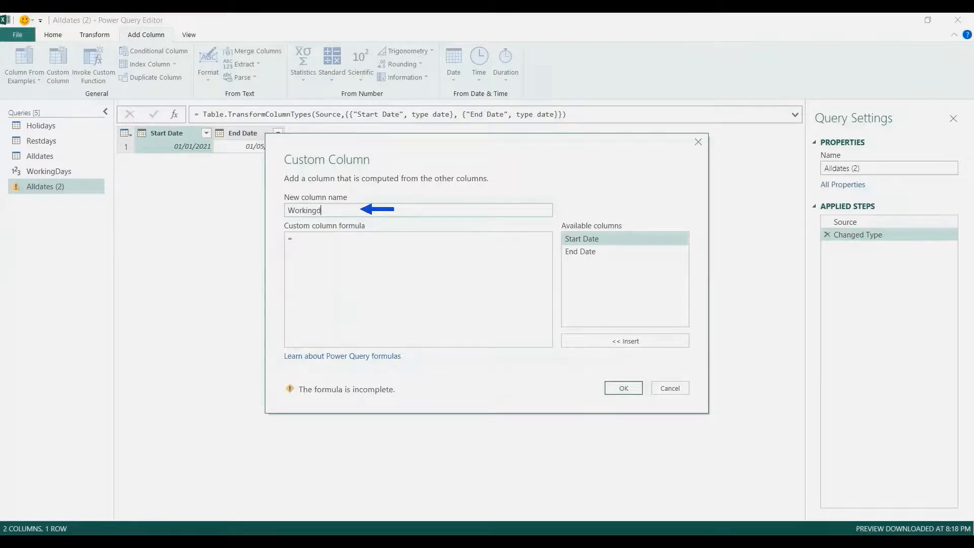
{"action": "key", "text": "BackSpace"}
{"action": "type", "text": "Days"}
Step: Enter {WorkingDays} as the custom column formula and create the column
{"action": "left_click", "coordinate": [294, 239]}
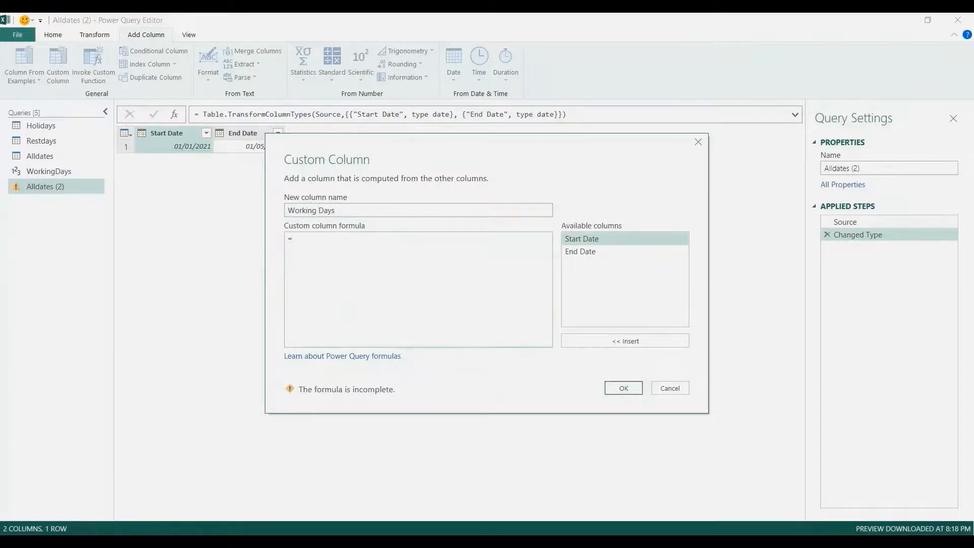
{"action": "type", "text": "{"}
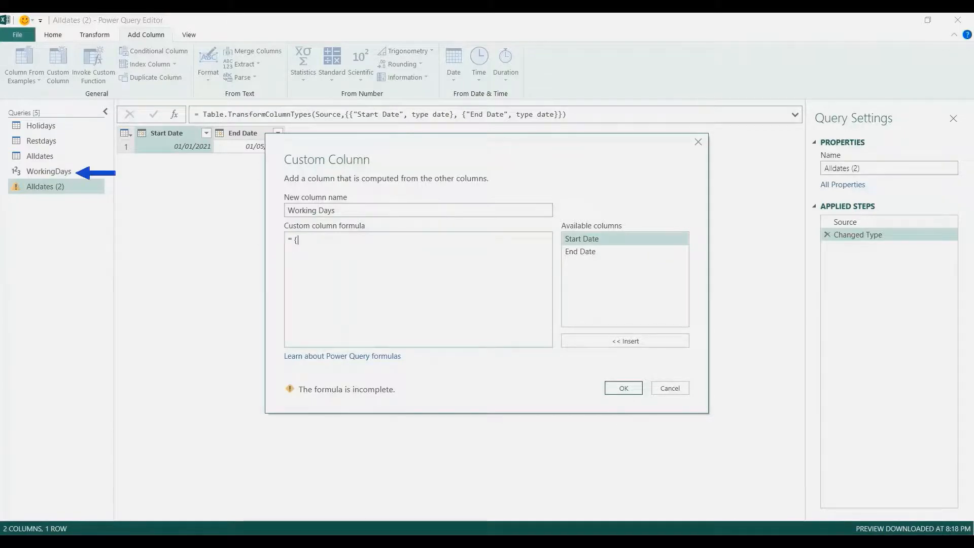
{"action": "type", "text": "nube"}
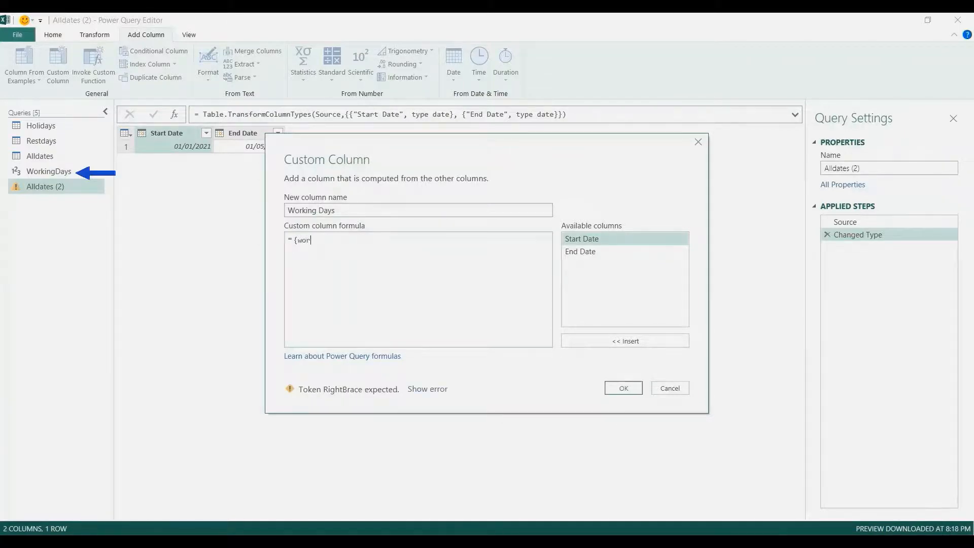
{"action": "key", "text": "BackSpace"}
{"action": "key", "text": "BackSpace"}
{"action": "key", "text": "BackSpace"}
{"action": "key", "text": "BackSpace"}
{"action": "type", "text": "WorkingDays}"}
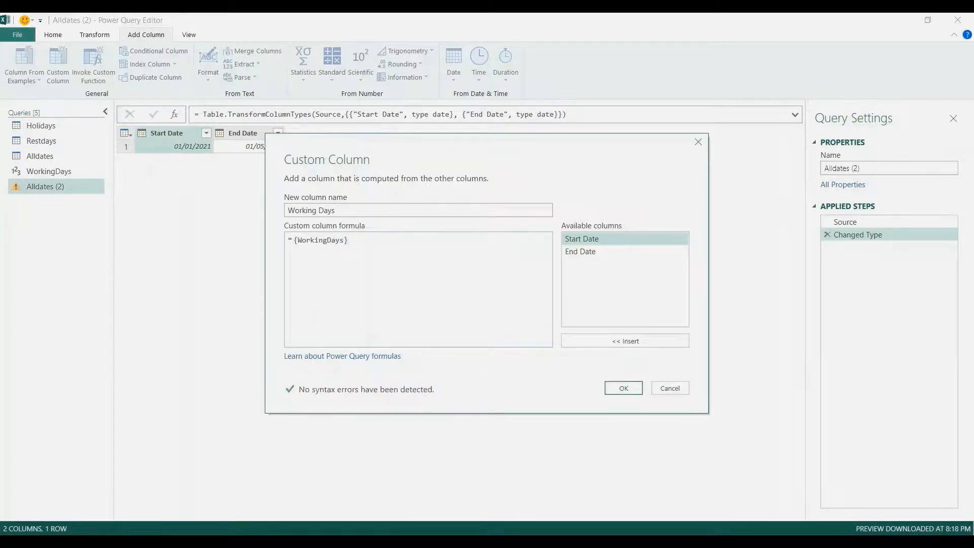
{"action": "key", "text": "Return"}
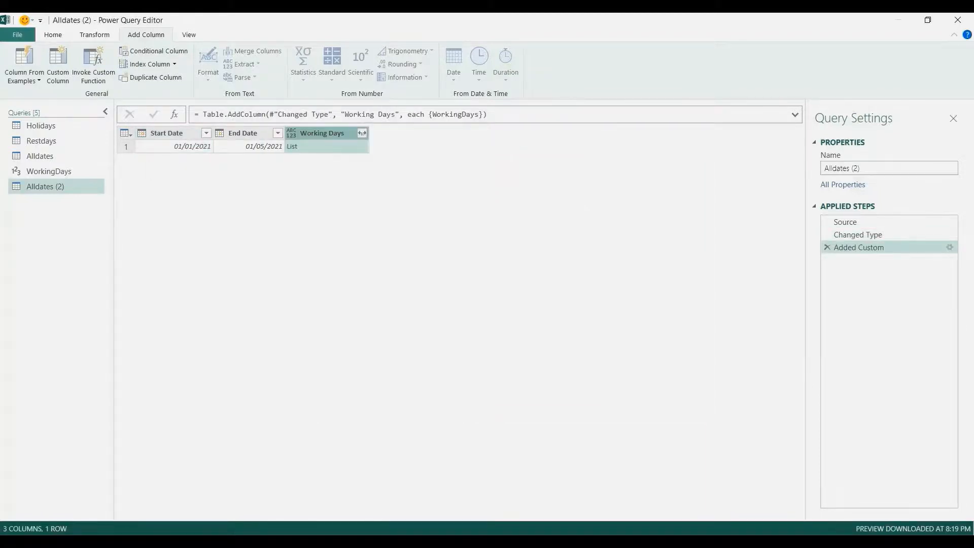
Step: Expand the Working Days list column to new rows and rename the duplicated query as Summary
{"action": "left_click", "coordinate": [362, 133]}
{"action": "left_click", "coordinate": [310, 148]}
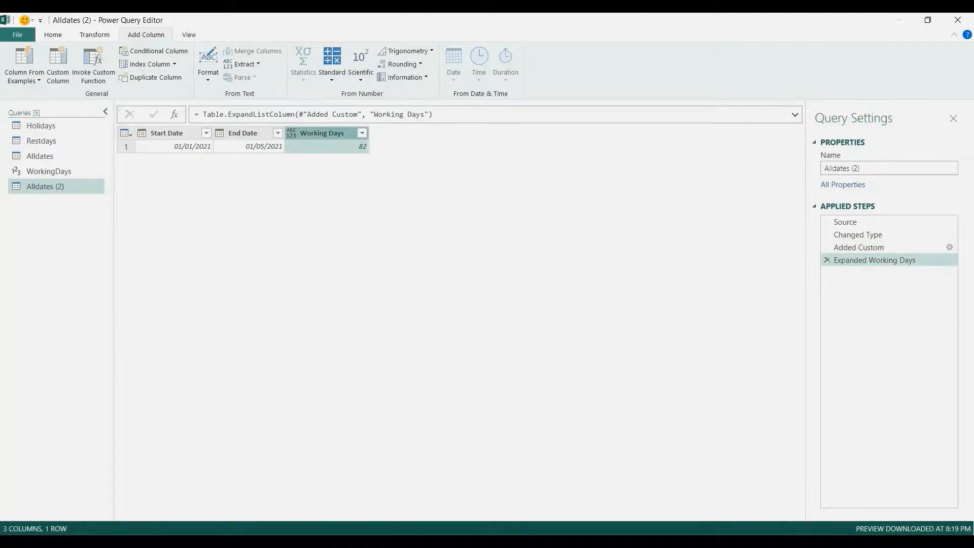
{"action": "left_click", "coordinate": [843, 168]}
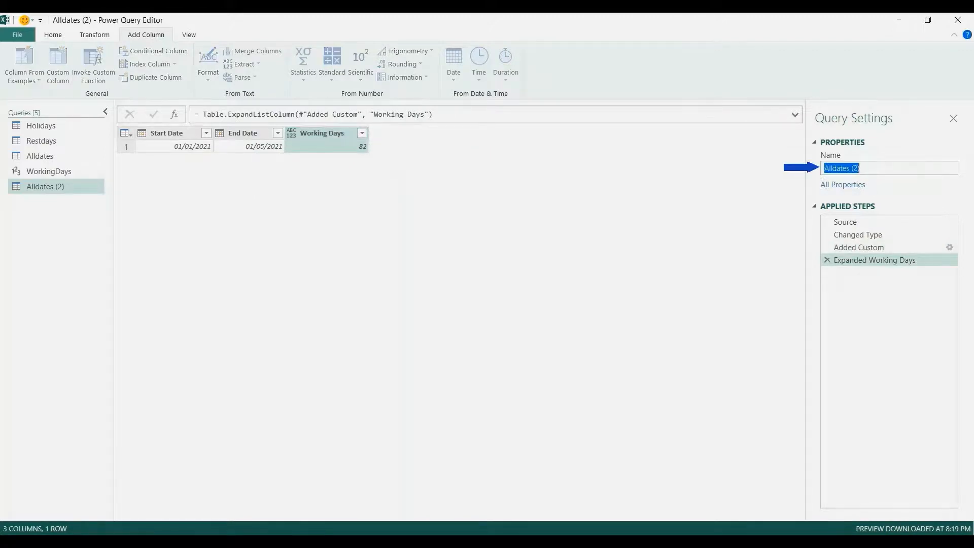
{"action": "type", "text": "Summary"}
{"action": "key", "text": "Return"}
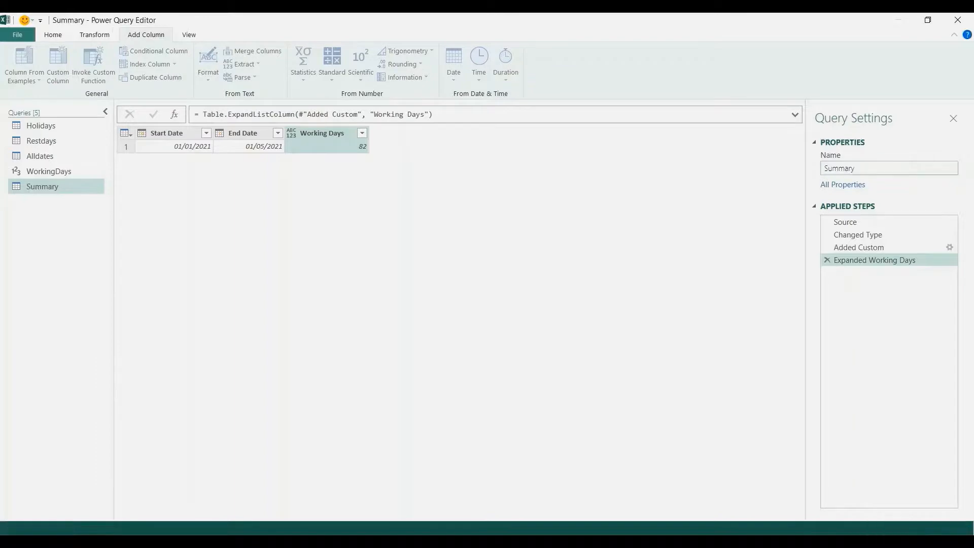
Step: Close the query editor and load the new queries as connections only
{"action": "left_click", "coordinate": [52, 35]}
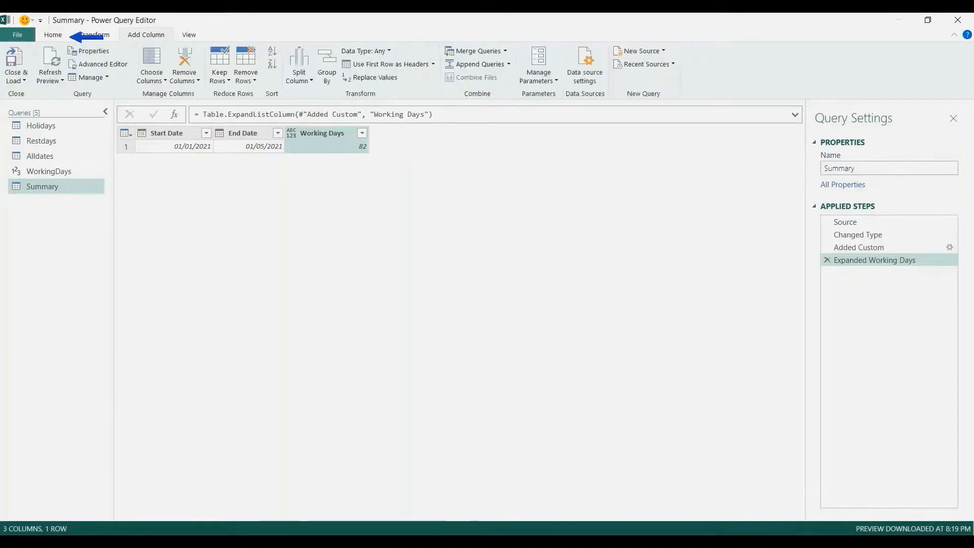
{"action": "left_click", "coordinate": [17, 77]}
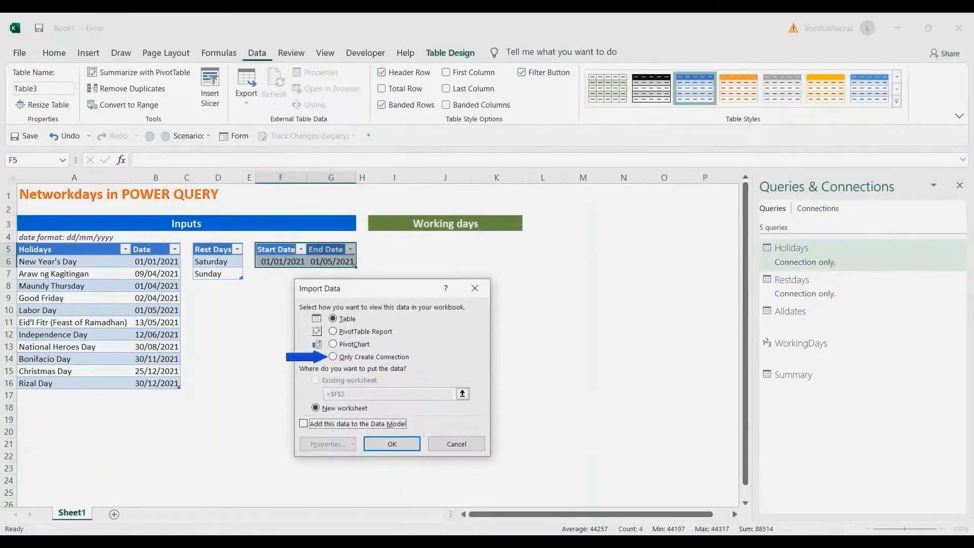
{"action": "left_click", "coordinate": [333, 357]}
{"action": "left_click", "coordinate": [393, 444]}
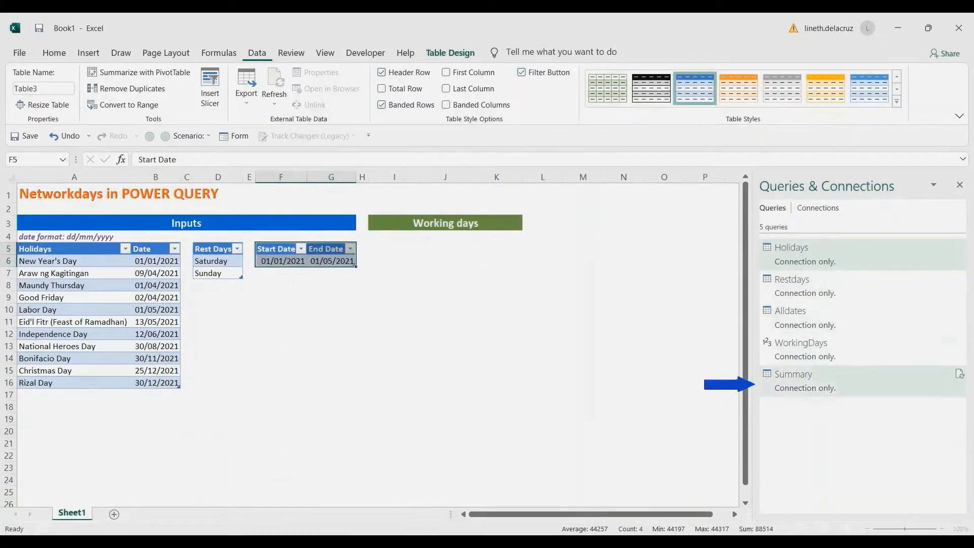
Step: Load the Summary query as a table on the existing worksheet at cell I5
{"action": "mouse_move", "coordinate": [806, 381]}
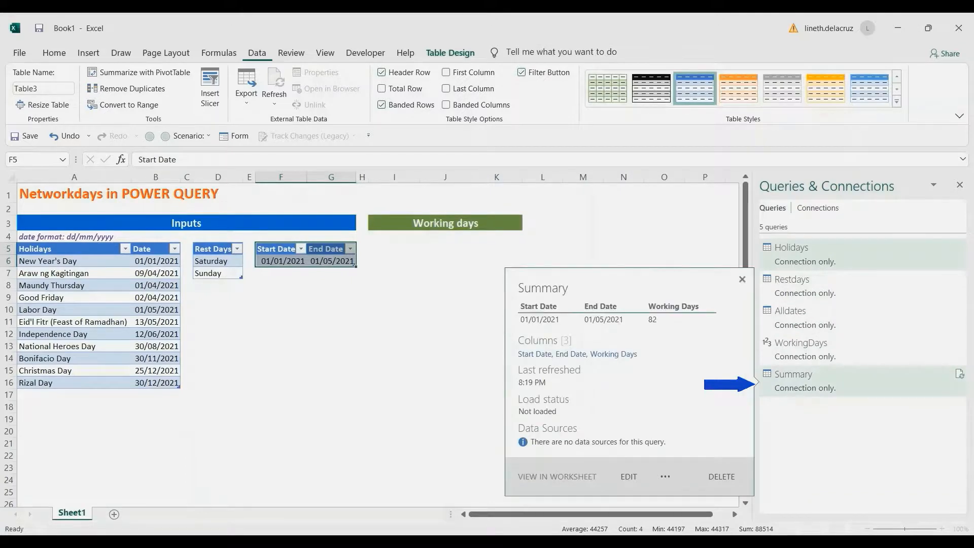
{"action": "right_click", "coordinate": [806, 381]}
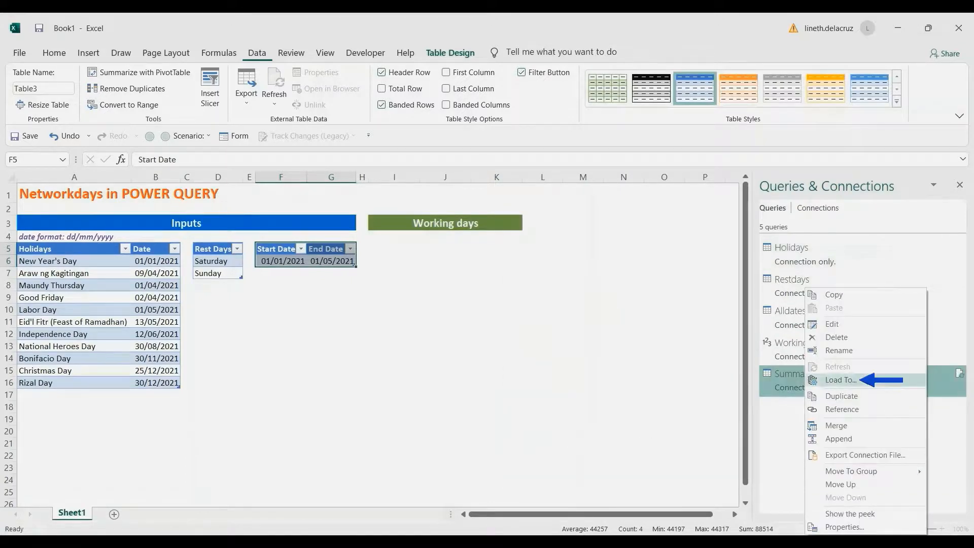
{"action": "left_click", "coordinate": [841, 380]}
{"action": "left_click", "coordinate": [334, 319]}
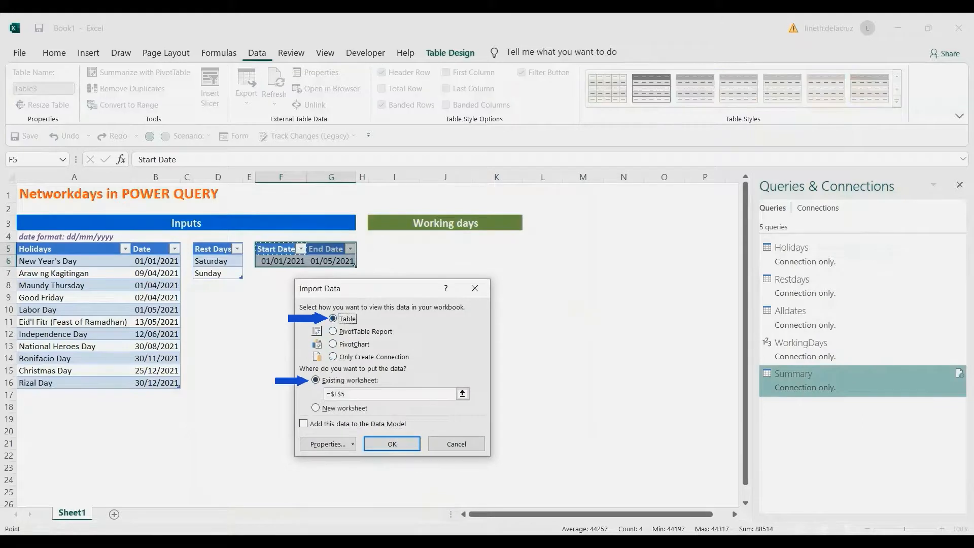
{"action": "left_click", "coordinate": [395, 248]}
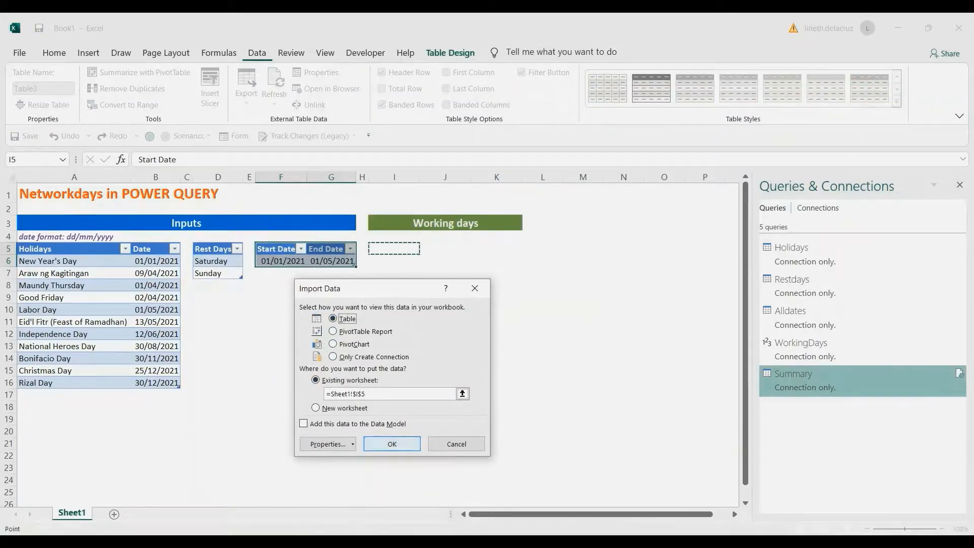
{"action": "left_click", "coordinate": [392, 444]}
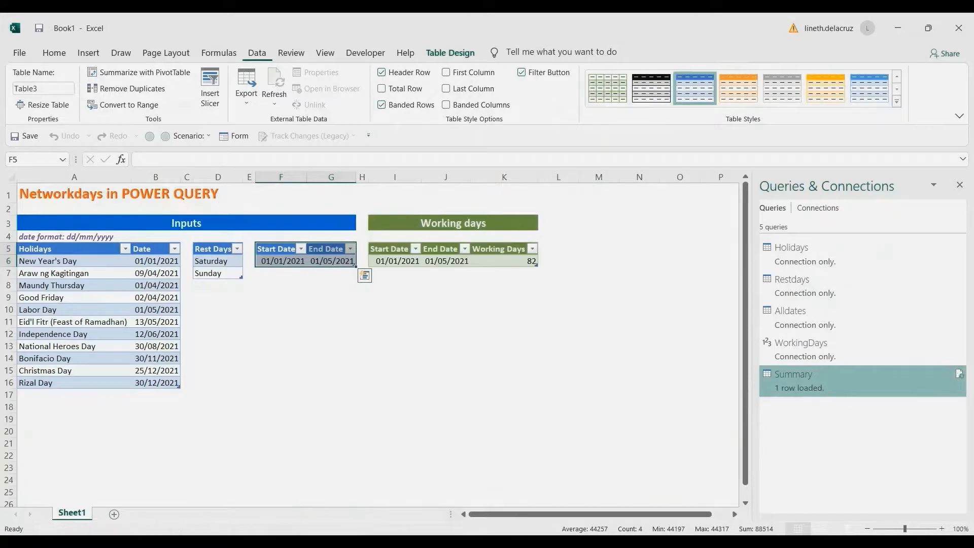
{"action": "left_click", "coordinate": [331, 297]}
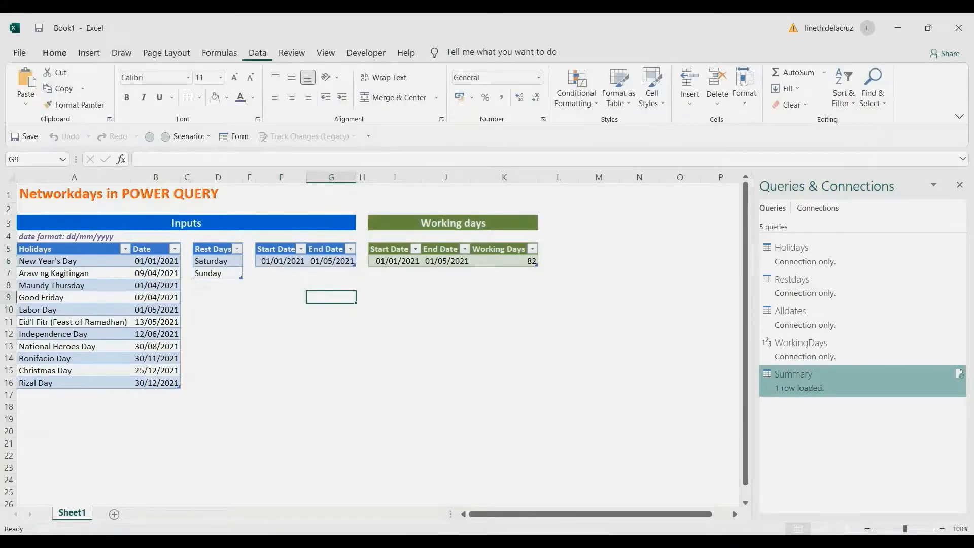
{"action": "left_click_drag", "start_coordinate": [280, 261], "coordinate": [331, 261]}
{"action": "left_click_drag", "start_coordinate": [395, 261], "coordinate": [445, 261]}
Step: Begin a NETWORKDAYS.INTL formula in cell G9
{"action": "left_click", "coordinate": [331, 298]}
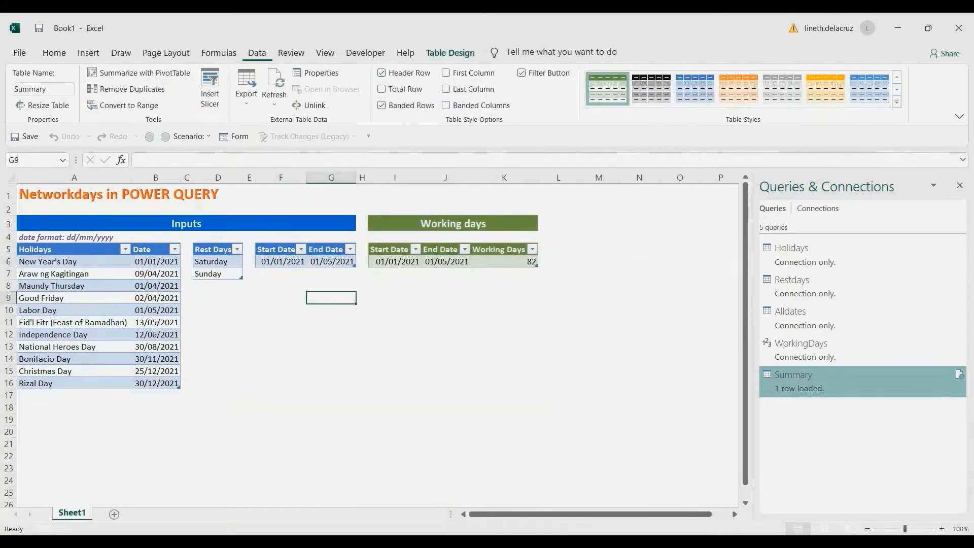
{"action": "type", "text": "=netw"}
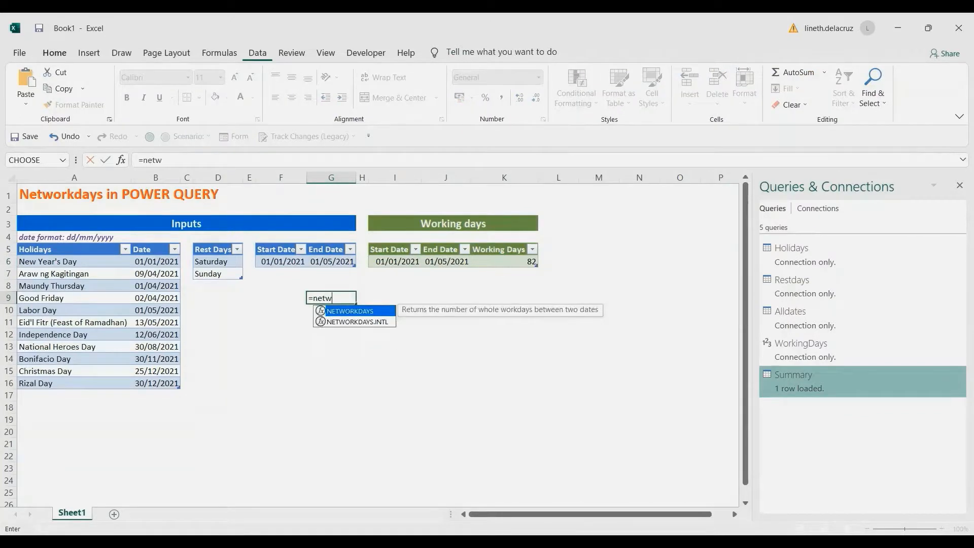
{"action": "type", "text": "ro"}
{"action": "key", "text": "BackSpace"}
{"action": "key", "text": "BackSpace"}
{"action": "key", "text": "Down"}
{"action": "key", "text": "Tab"}
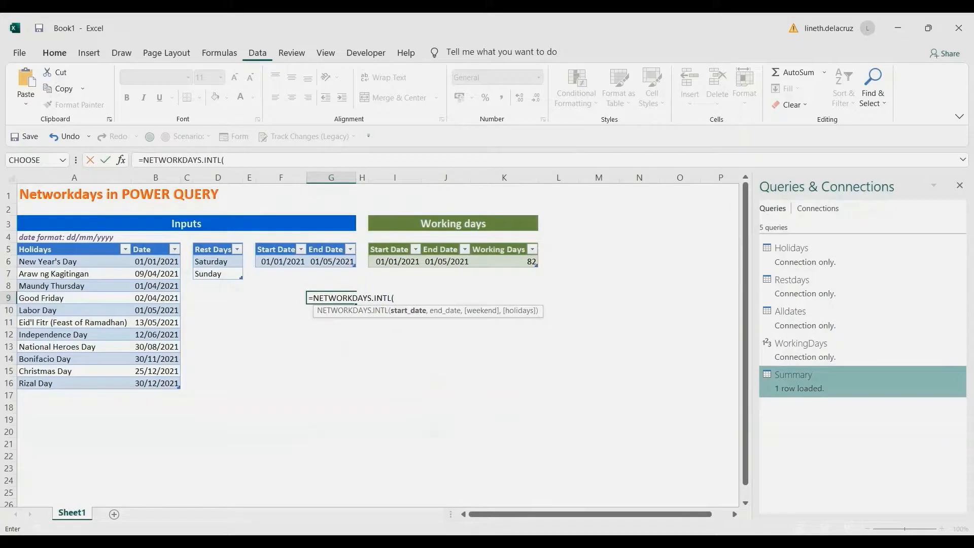
Step: Complete the formula with Table3's Start Date and End Date, weekend code 1 and the holiday dates in Table1[Date]
{"action": "left_click", "coordinate": [282, 262]}
{"action": "type", "text": ","}
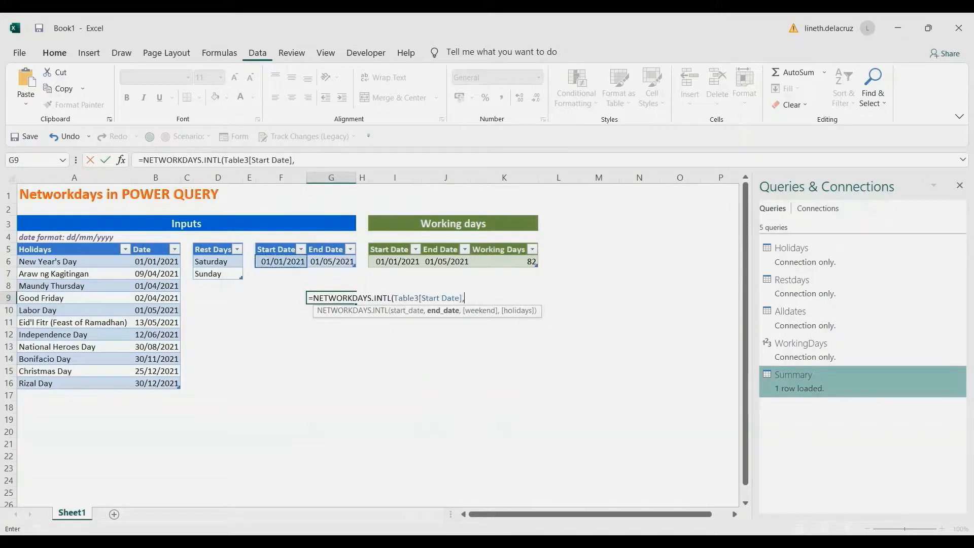
{"action": "left_click", "coordinate": [333, 262]}
{"action": "type", "text": ","}
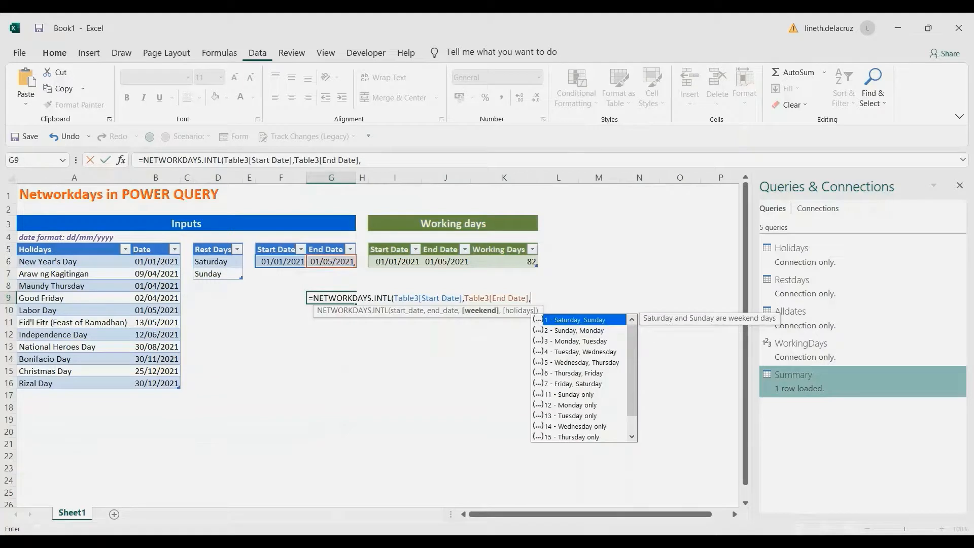
{"action": "type", "text": "1"}
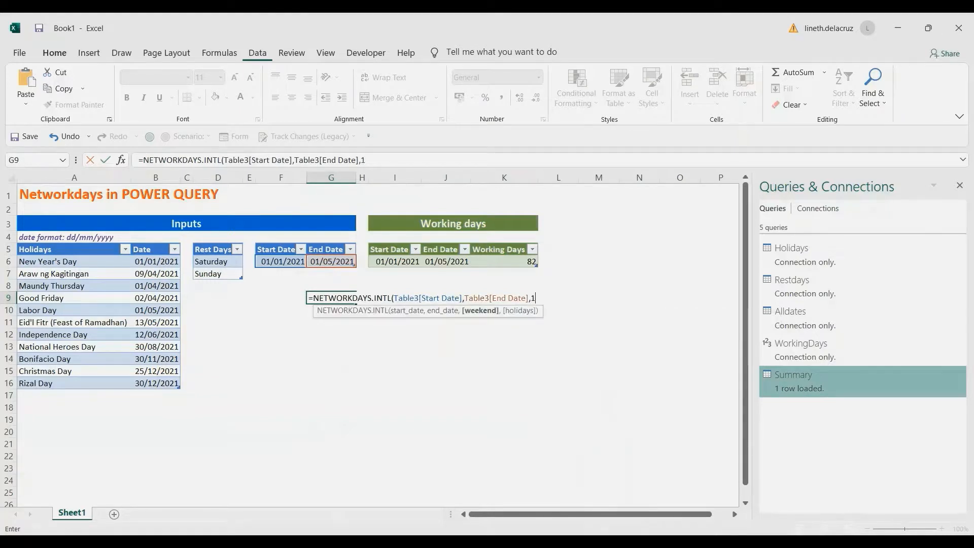
{"action": "type", "text": ","}
{"action": "left_click_drag", "start_coordinate": [156, 262], "coordinate": [157, 384]}
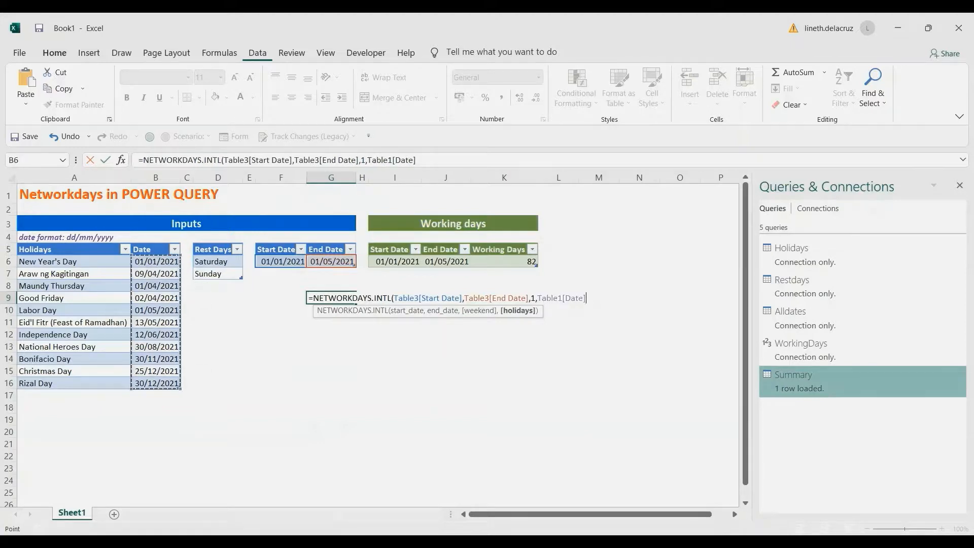
{"action": "type", "text": ")"}
{"action": "key", "text": "Return"}
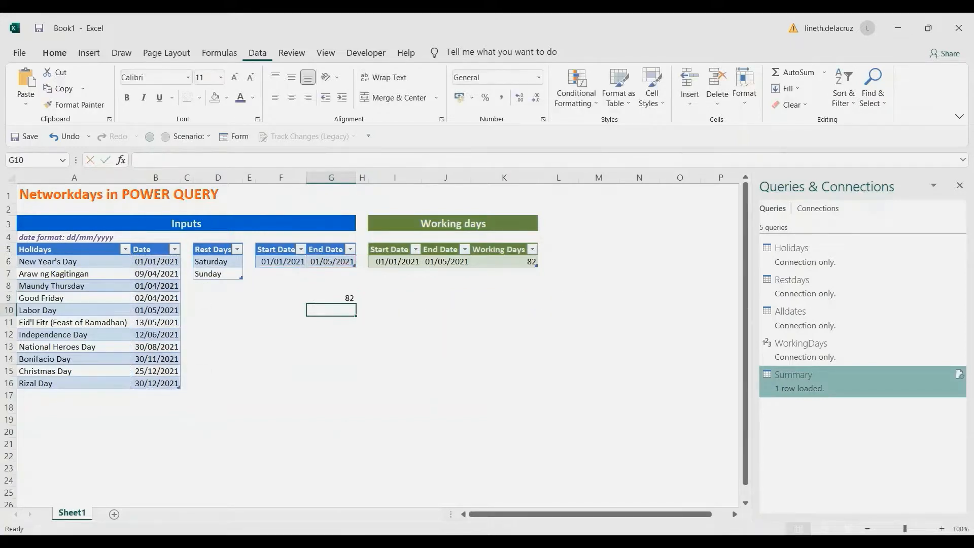
Step: Change the End Date in cell G6 to 01/04/2021 and select the NETWORKDAYS.INTL formula cell G9
{"action": "left_click", "coordinate": [331, 262]}
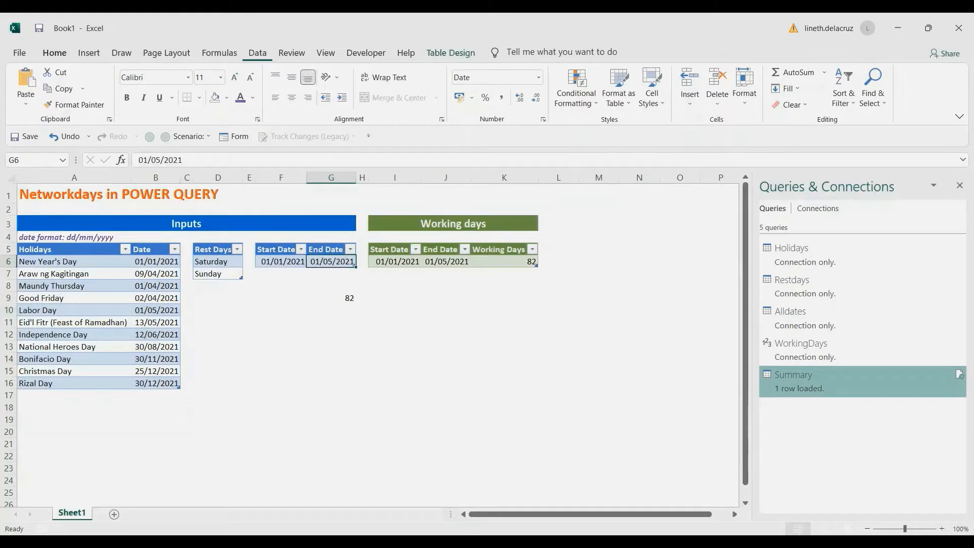
{"action": "left_click", "coordinate": [186, 160]}
{"action": "key", "text": "BackSpace"}
{"action": "key", "text": "BackSpace"}
{"action": "key", "text": "BackSpace"}
{"action": "key", "text": "BackSpace"}
{"action": "key", "text": "BackSpace"}
{"action": "key", "text": "BackSpace"}
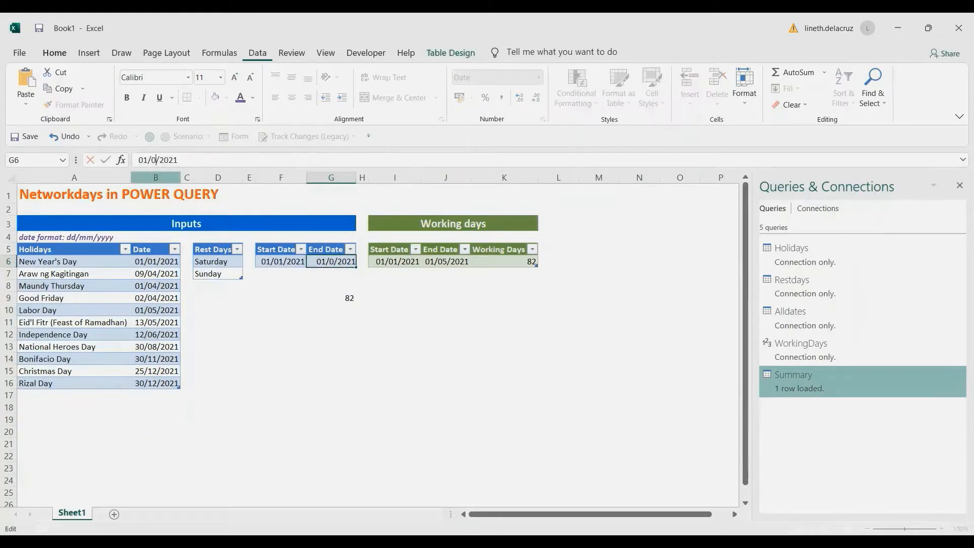
{"action": "type", "text": "4/2021"}
{"action": "key", "text": "Return"}
{"action": "left_click", "coordinate": [331, 298]}
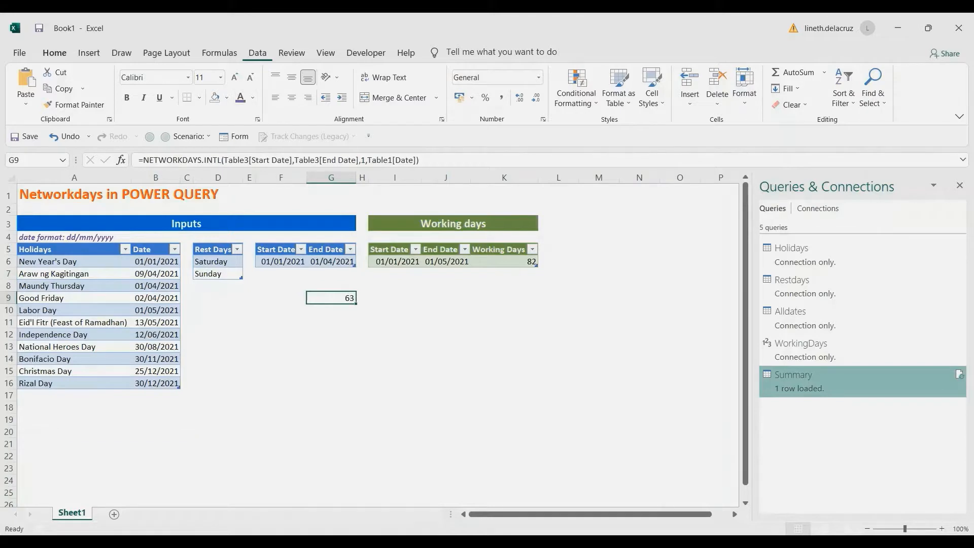
Step: Refresh all queries for the changed End Date and compare the Working Days result in K6 with the formula in G9
{"action": "left_click", "coordinate": [257, 53]}
{"action": "left_click", "coordinate": [237, 78]}
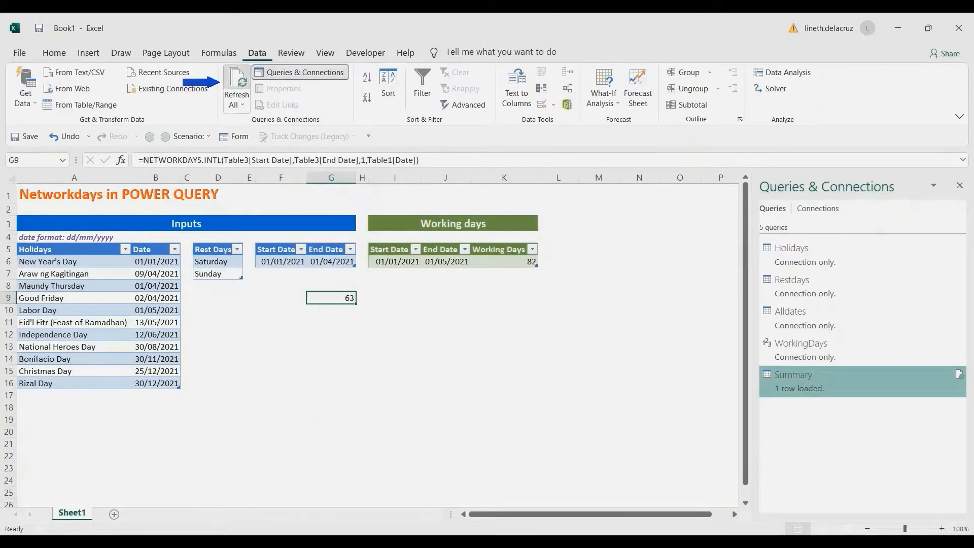
{"action": "left_click", "coordinate": [504, 262]}
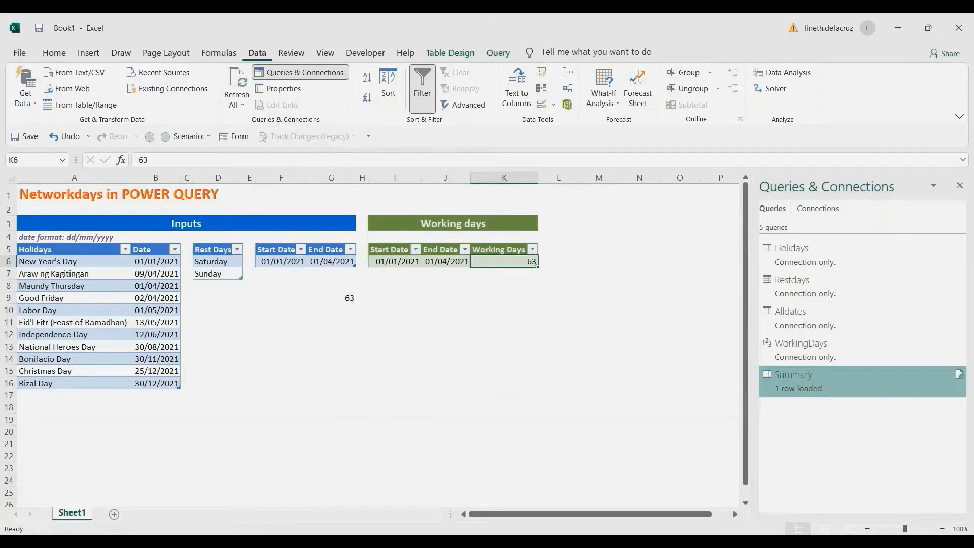
{"action": "left_click", "coordinate": [331, 298]}
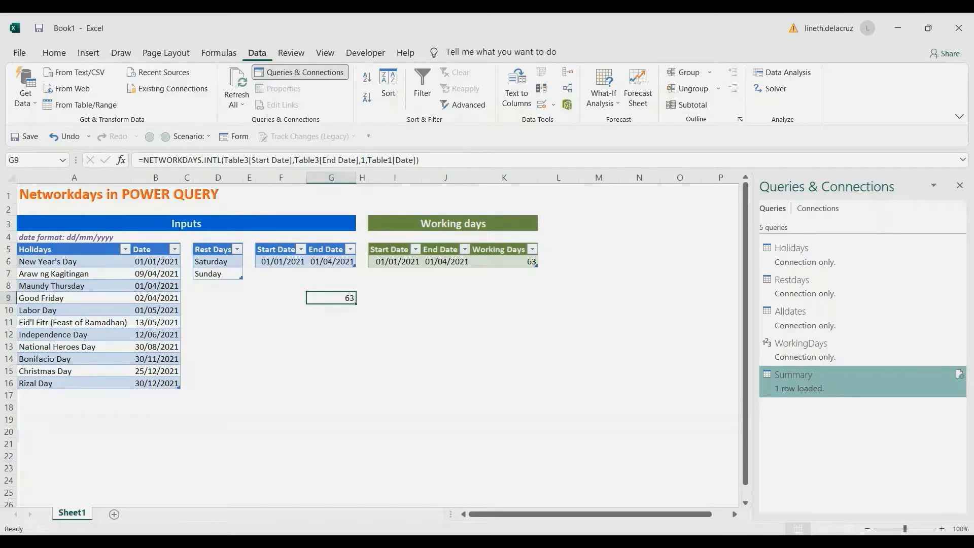
Step: Add Monday as a new entry in cell D8 of the Rest Days table
{"action": "left_click", "coordinate": [218, 286]}
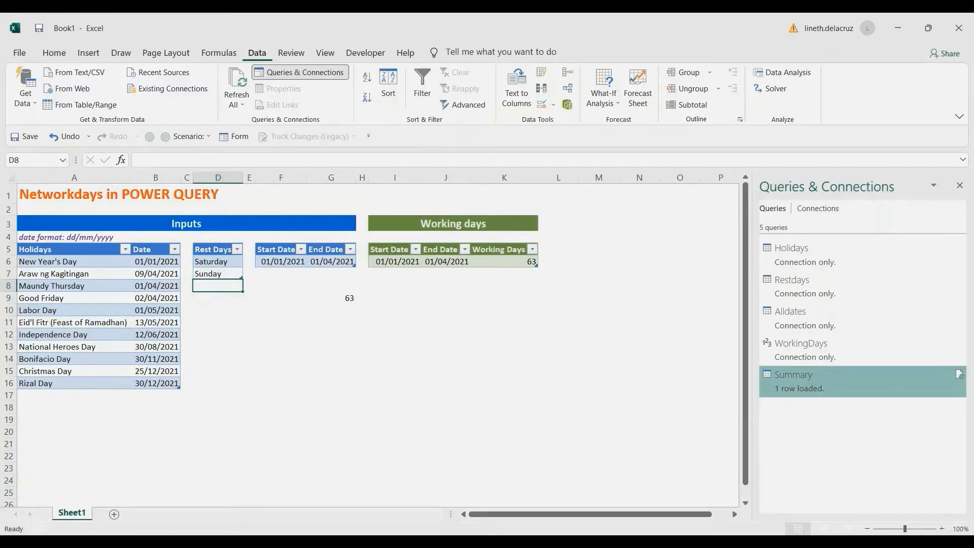
{"action": "type", "text": "Monday"}
{"action": "key", "text": "Return"}
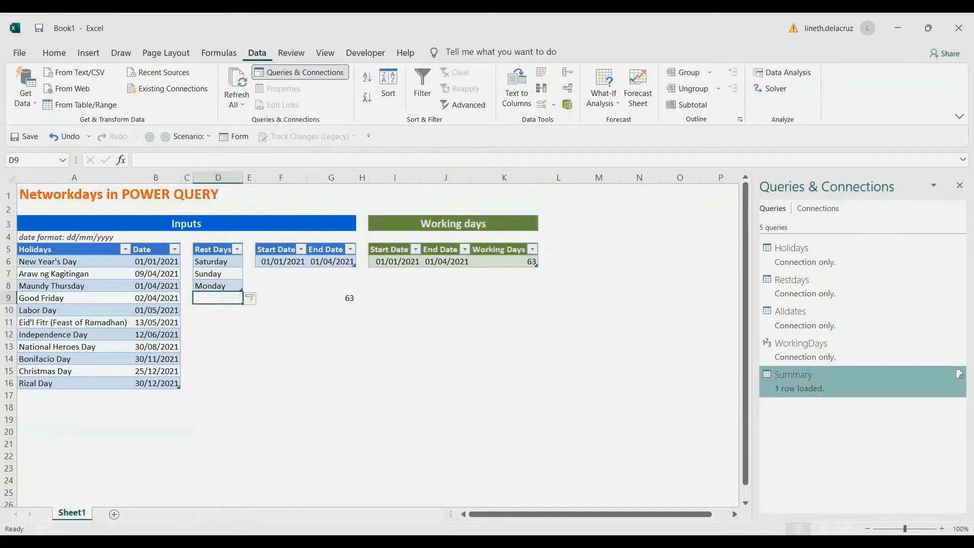
Step: Review the available weekend options of the NETWORKDAYS.INTL formula in G9, then re-enter weekend code 1
{"action": "left_click", "coordinate": [332, 298]}
{"action": "key", "text": "F2"}
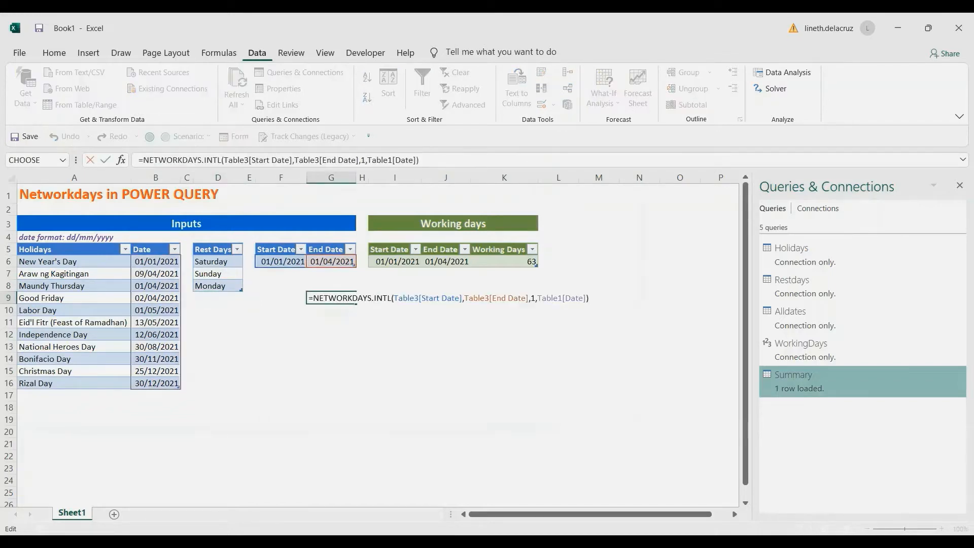
{"action": "left_click", "coordinate": [536, 298]}
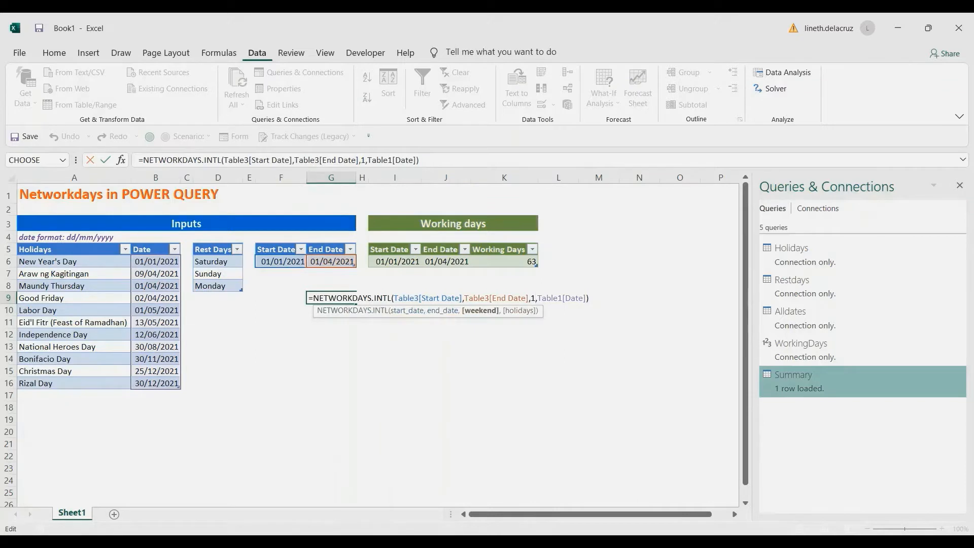
{"action": "key", "text": "BackSpace"}
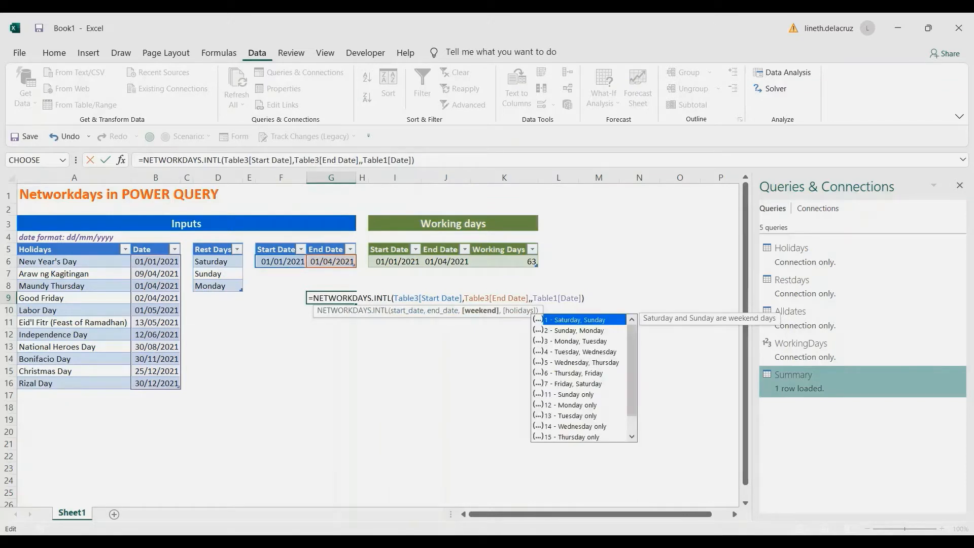
{"action": "left_click_drag", "start_coordinate": [632, 371], "coordinate": [632, 387]}
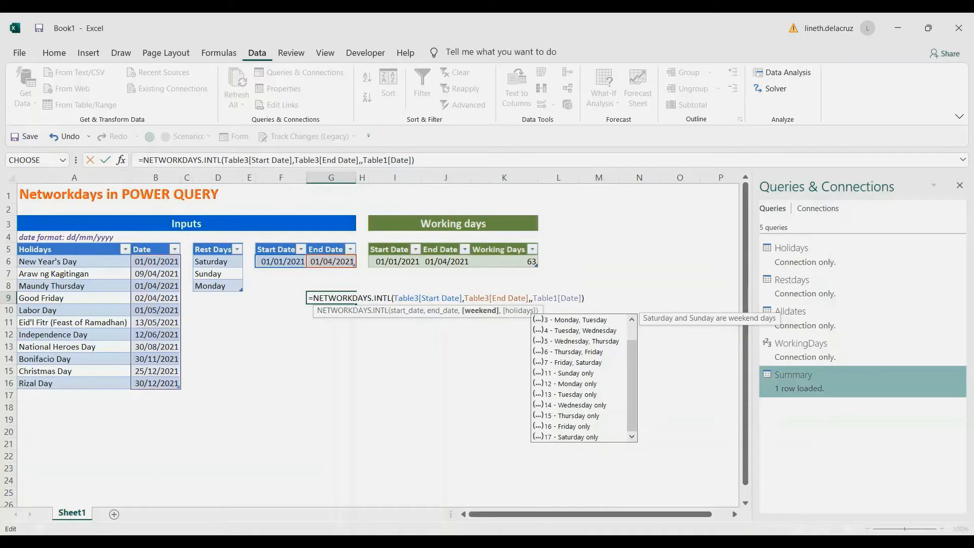
{"action": "type", "text": "1"}
{"action": "key", "text": "Return"}
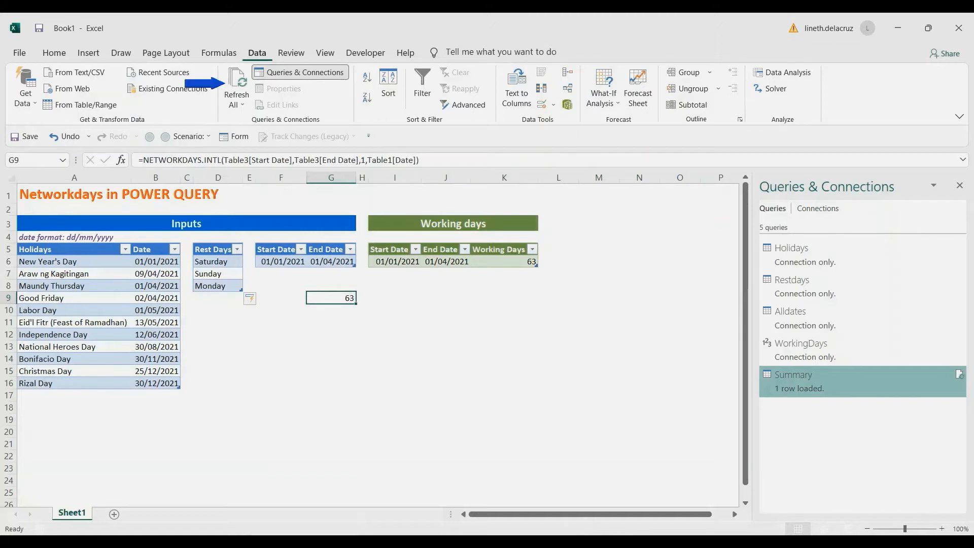
Step: Refresh all queries to apply the Monday rest day and check Working Days in K6 against formula cell G9
{"action": "left_click", "coordinate": [504, 249]}
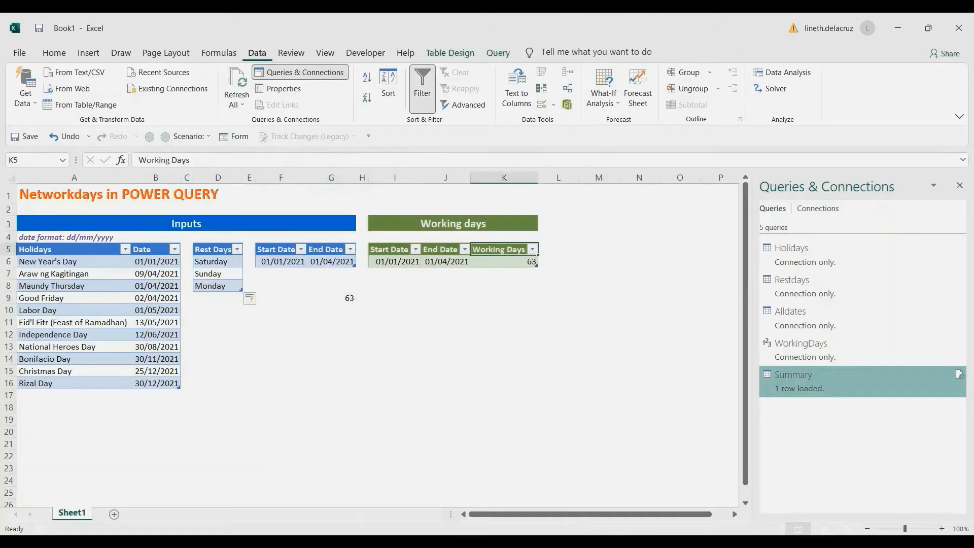
{"action": "left_click", "coordinate": [505, 262]}
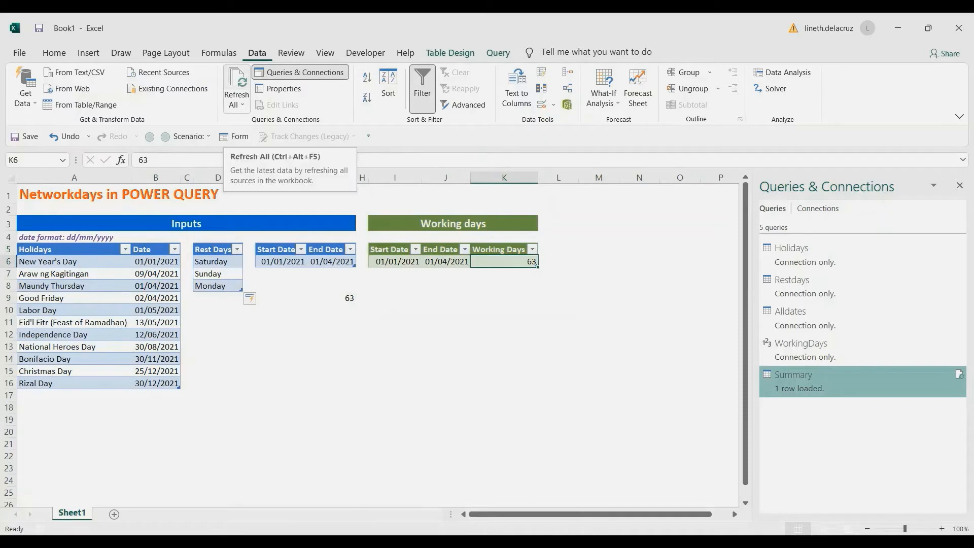
{"action": "left_click", "coordinate": [236, 84]}
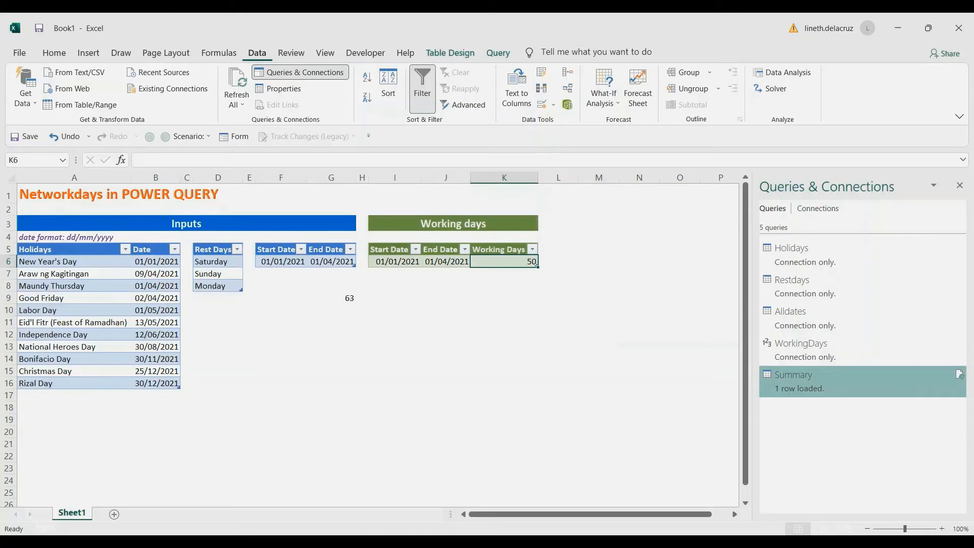
{"action": "left_click", "coordinate": [332, 298]}
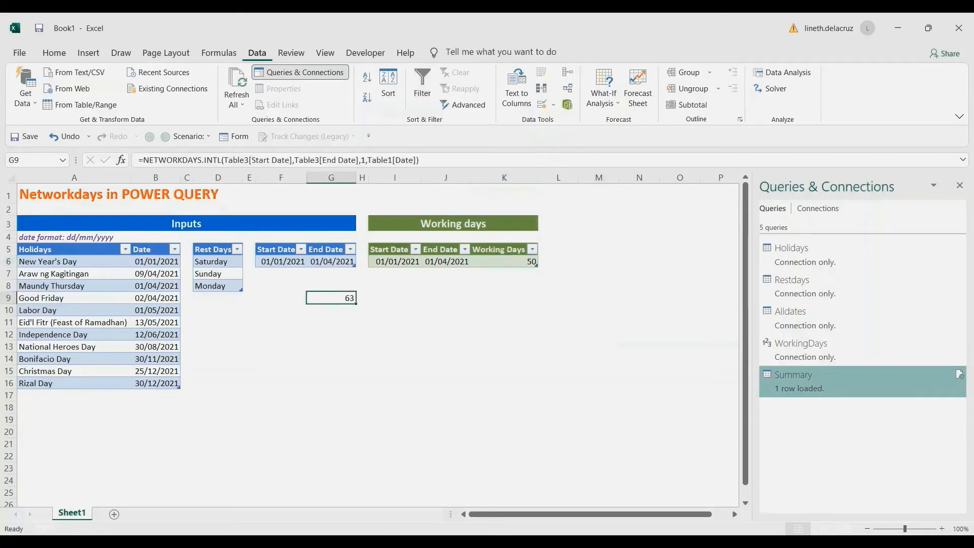